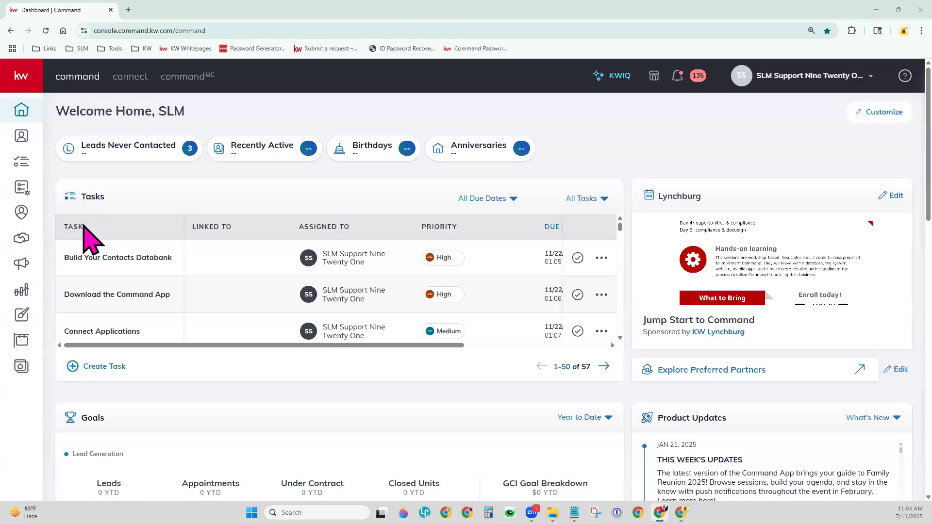
# Open the Opportunities page from the dashboard
pyautogui.click(23, 69)
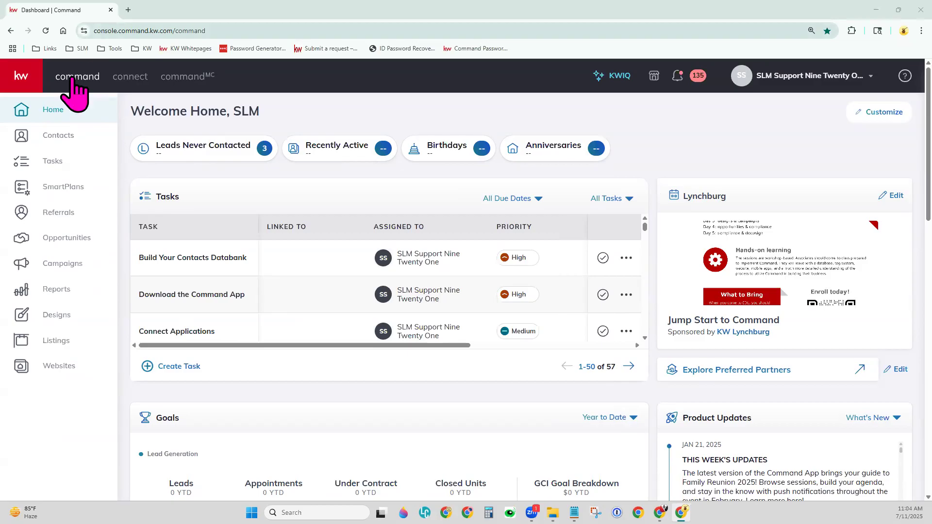
pyautogui.click(31, 66)
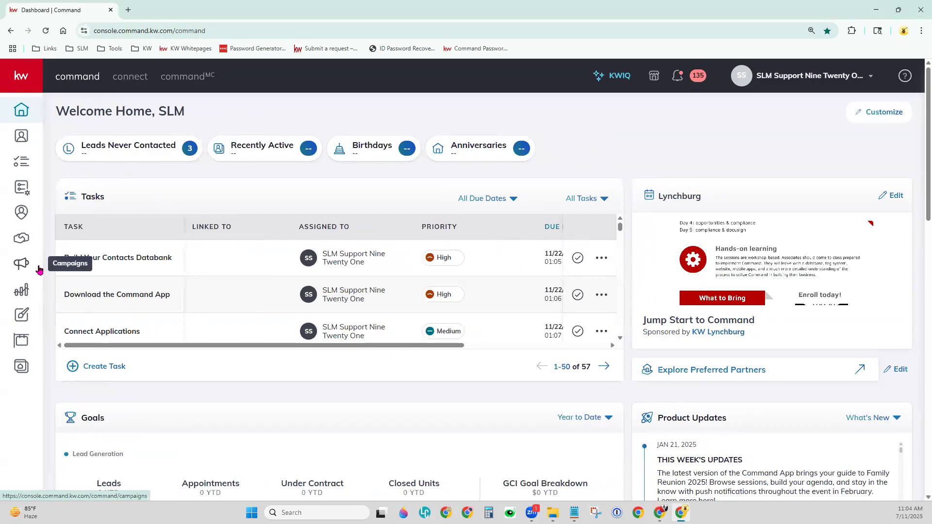
pyautogui.click(23, 241)
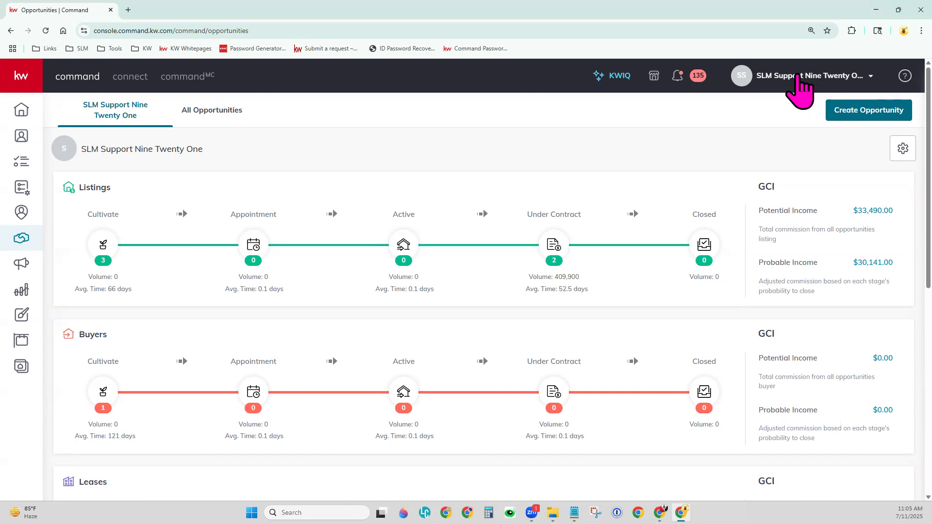
# Open the account settings and bring up the Applications page for connecting third-party services
pyautogui.click(799, 77)
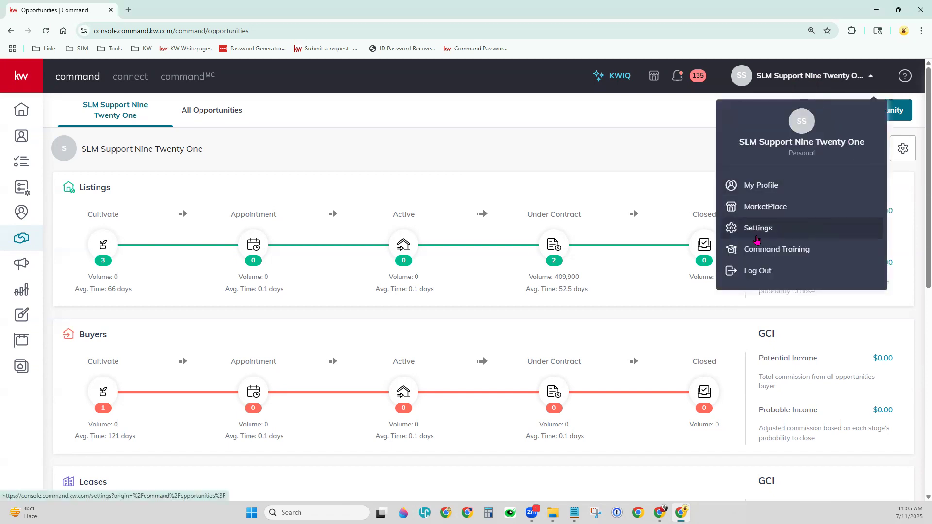
pyautogui.click(757, 239)
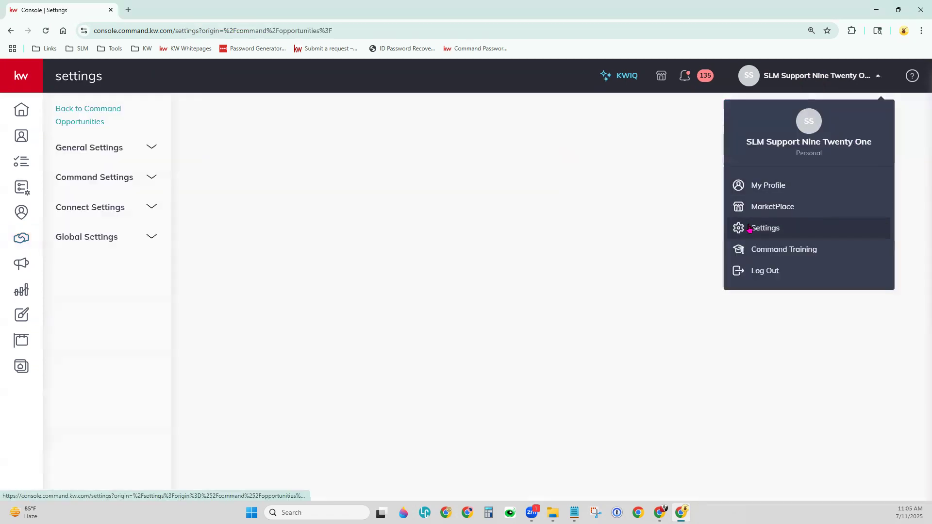
pyautogui.click(367, 107)
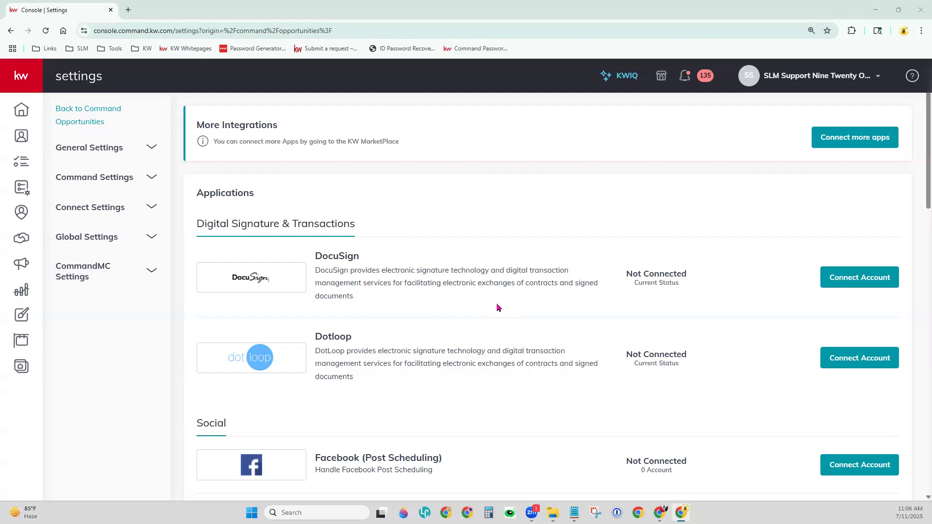
# Start connecting DocuSign with an existing account, enter the preferred email, and proceed to the DocuSign login
pyautogui.click(864, 278)
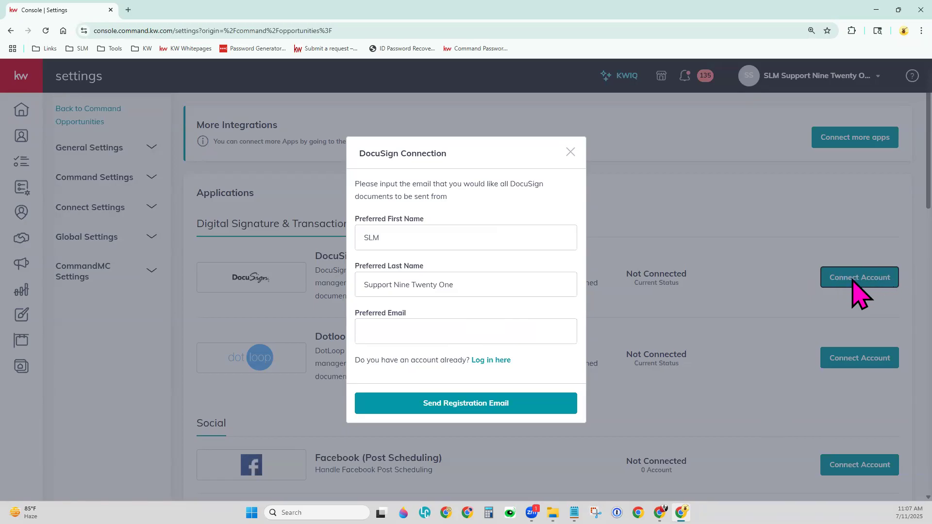
pyautogui.click(390, 335)
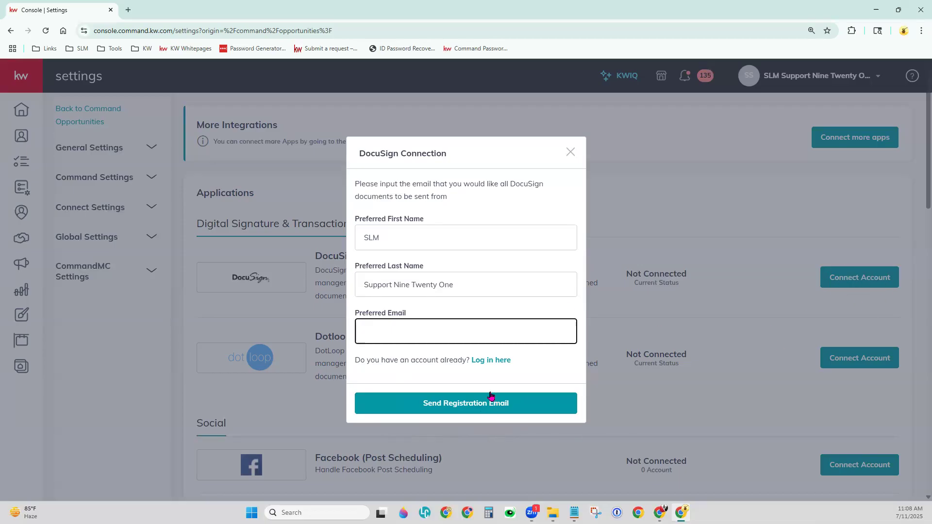
pyautogui.click(481, 362)
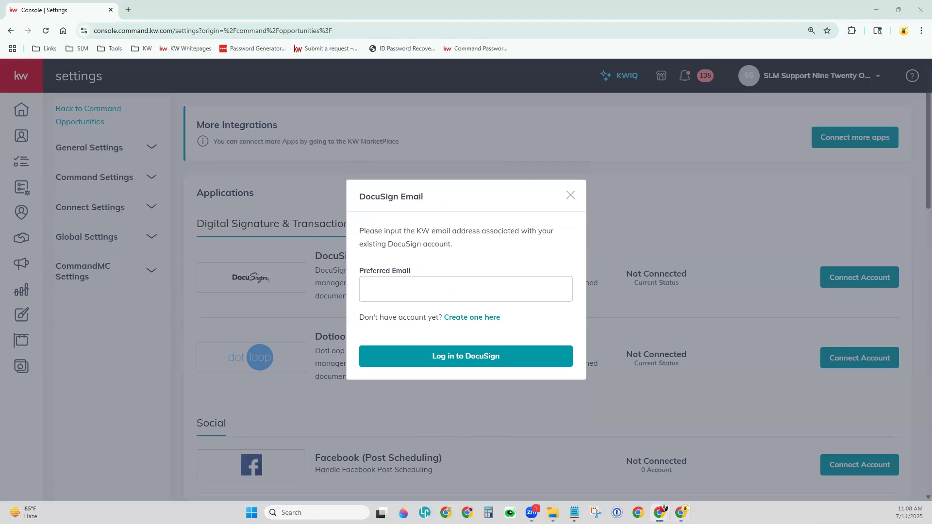
pyautogui.click(402, 294)
pyautogui.hotkey('ctrl', 'v')
pyautogui.click(406, 356)
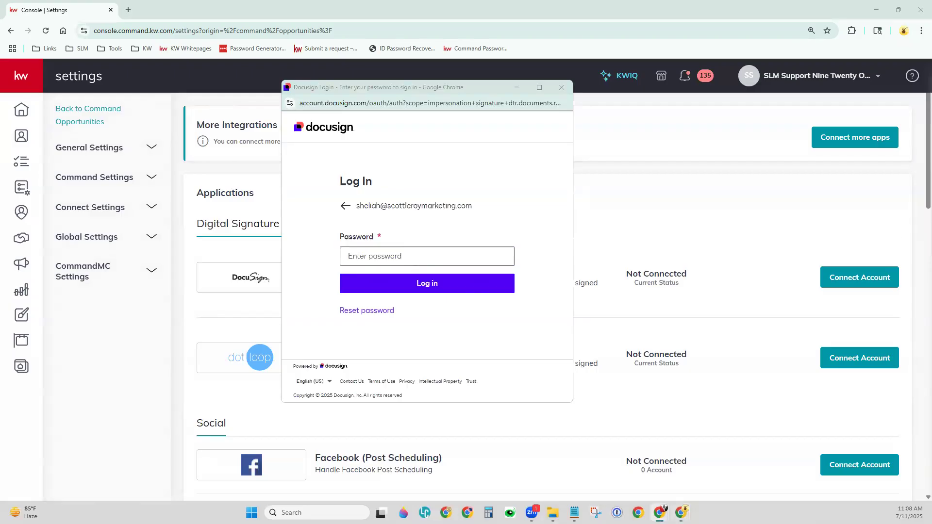
# Enter the DocuSign account password and log in to link the account
pyautogui.click(466, 257)
pyautogui.hotkey('ctrl', 'v')
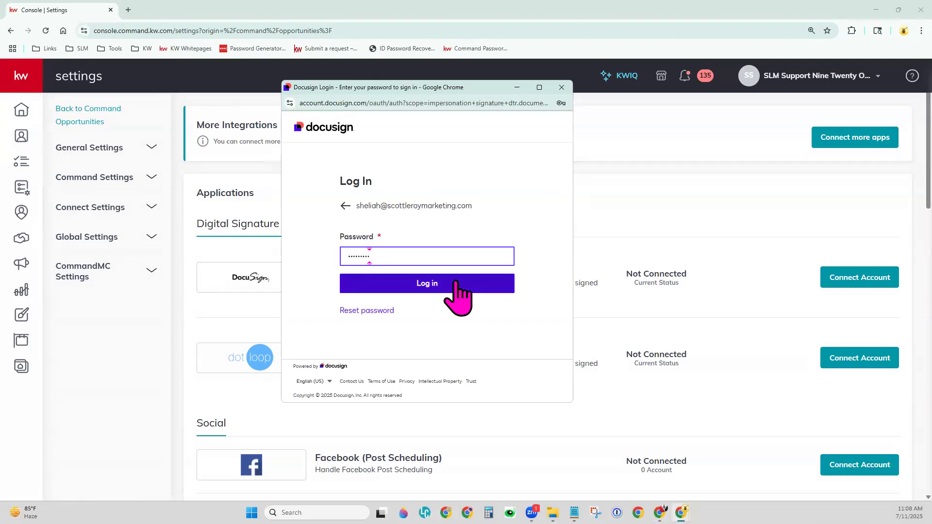
pyautogui.click(456, 283)
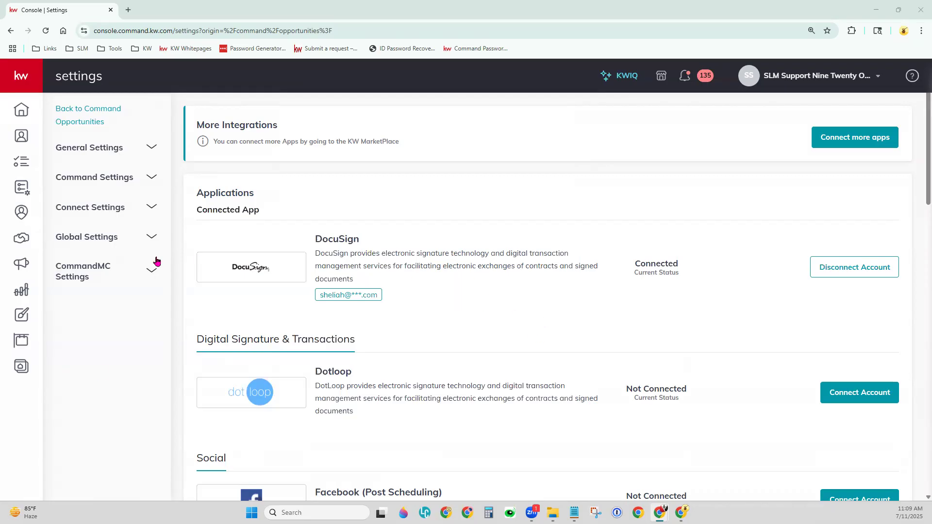
# Return to the Opportunities page and examine the stages of the Listings, Buyers and Leases pipelines
pyautogui.click(23, 238)
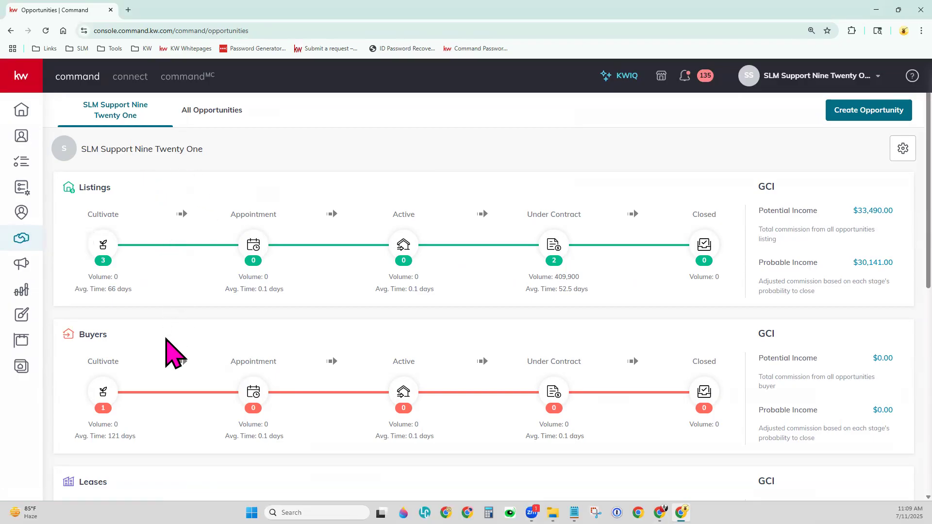
pyautogui.scroll(-1, 216, 472)
pyautogui.scroll(-1, 219, 474)
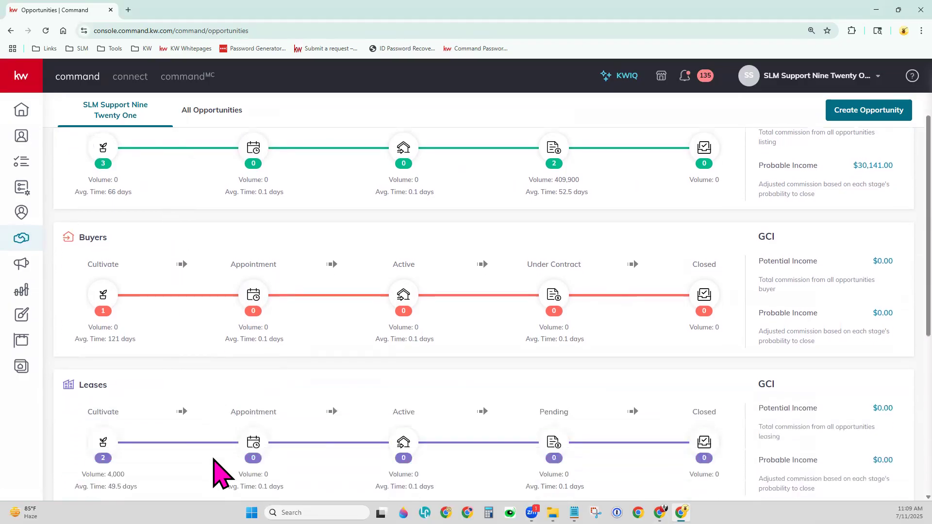
pyautogui.scroll(1, 216, 473)
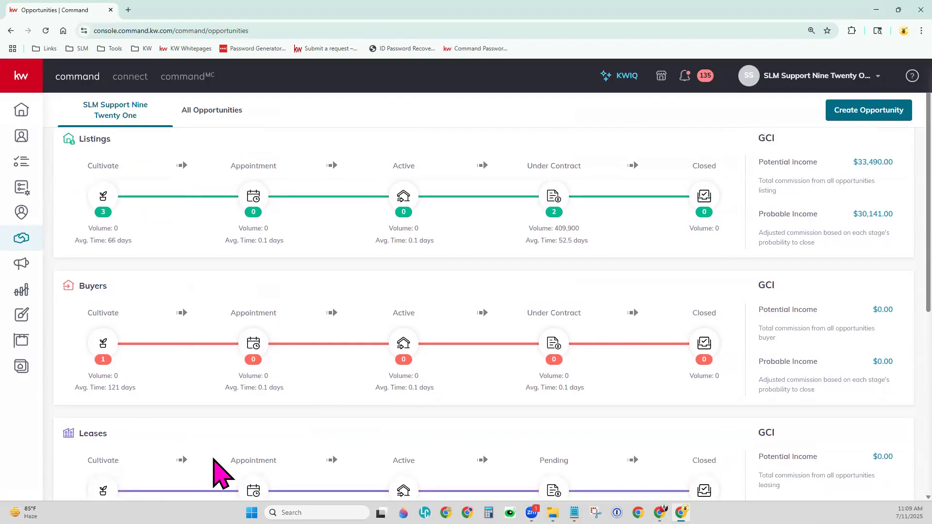
pyautogui.scroll(1, 214, 474)
pyautogui.scroll(-2, 84, 191)
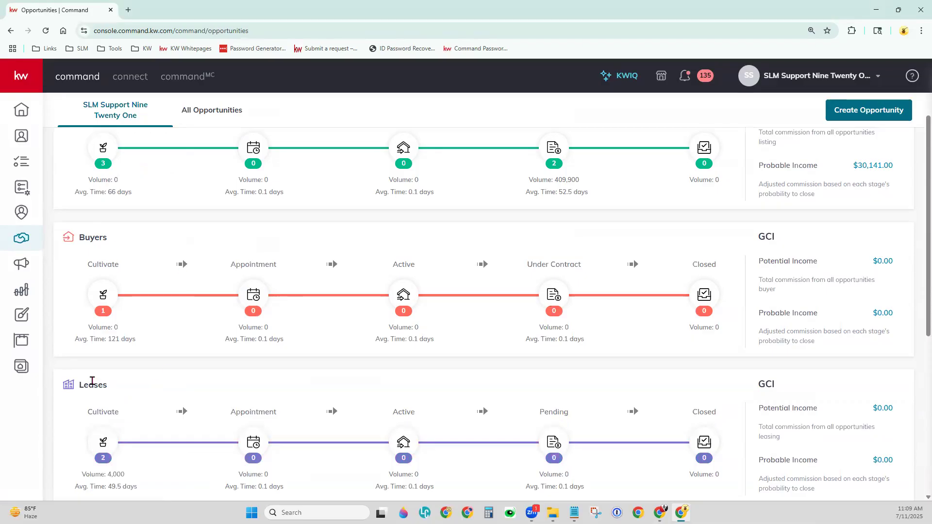
pyautogui.scroll(2, 193, 370)
pyautogui.scroll(-1, 193, 372)
pyautogui.scroll(-1, 193, 371)
pyautogui.scroll(2, 177, 447)
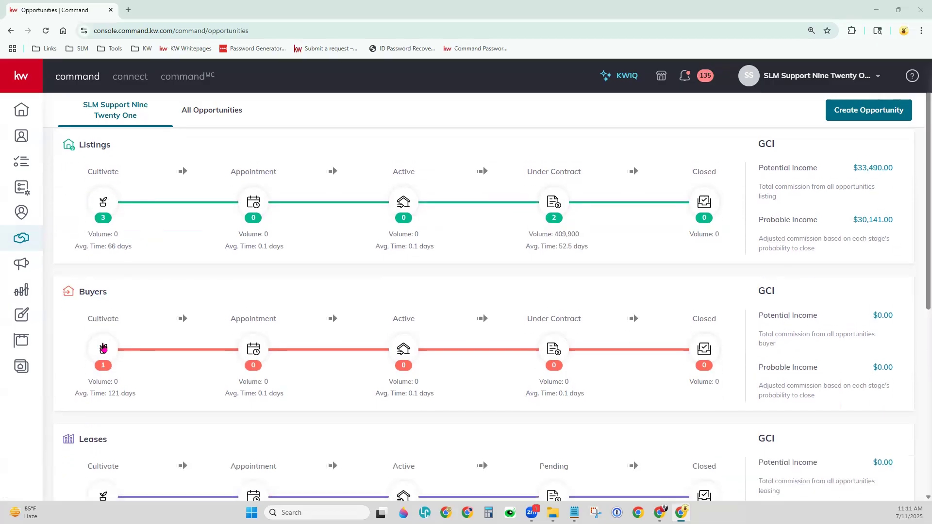
pyautogui.scroll(-2, 100, 345)
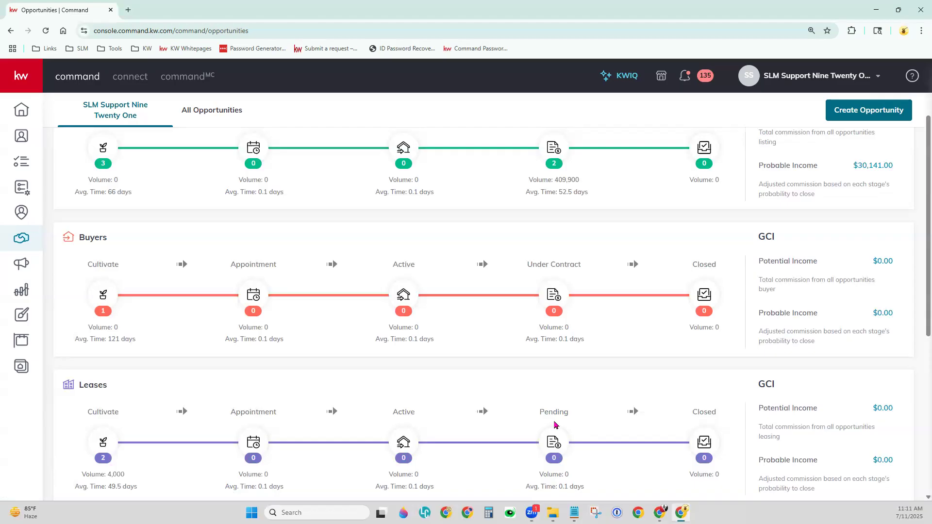
pyautogui.scroll(2, 556, 425)
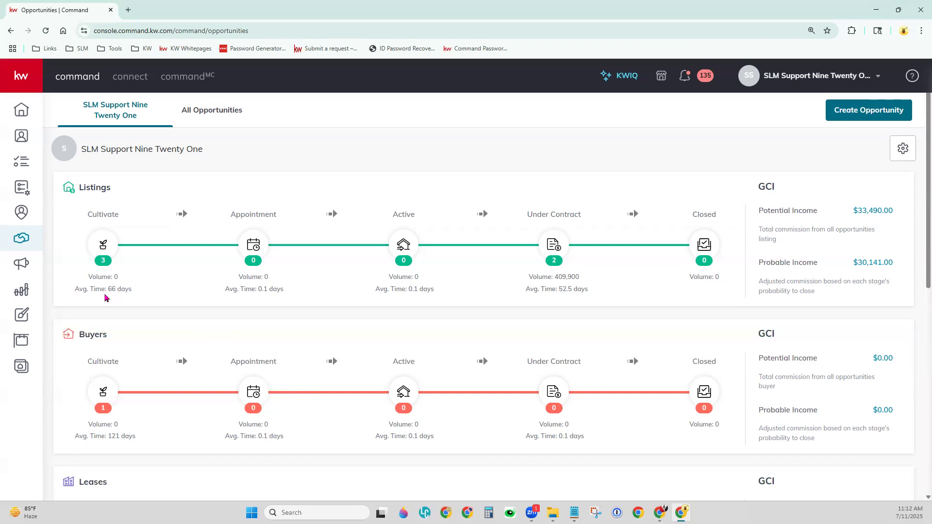
# Examine the Listings pipeline's average time under contract and its GCI Potential Income and Probable Income figures
pyautogui.moveTo(582, 290); pyautogui.dragTo(555, 290)
pyautogui.click(596, 287)
pyautogui.moveTo(757, 187); pyautogui.dragTo(781, 189)
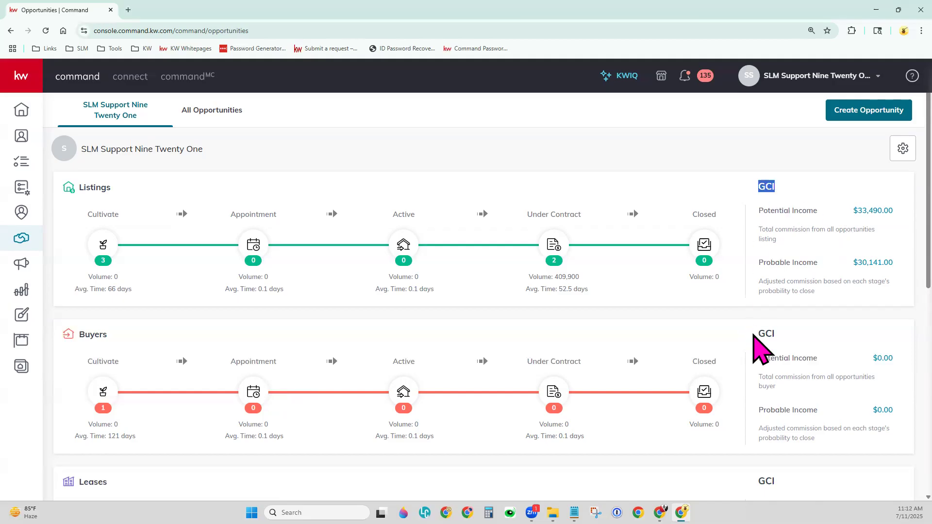
pyautogui.click(791, 226)
pyautogui.moveTo(758, 211); pyautogui.dragTo(817, 213)
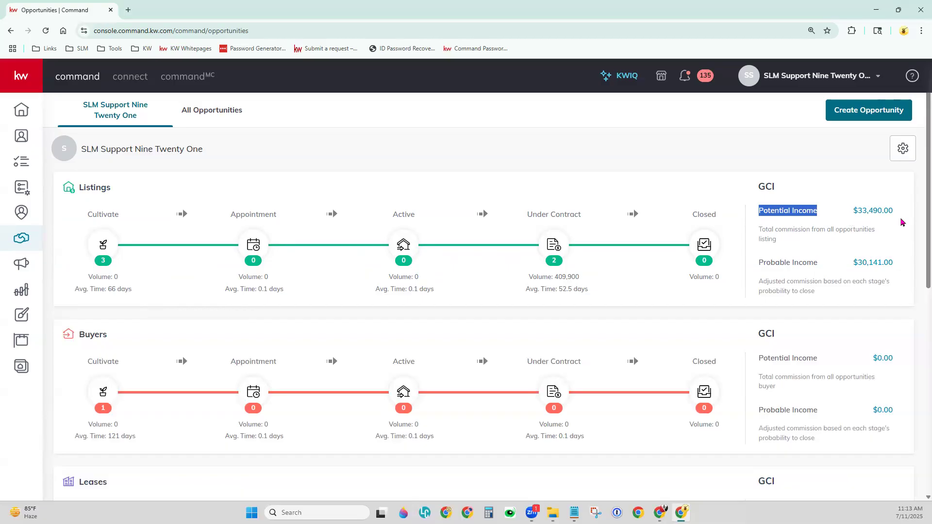
pyautogui.moveTo(824, 263); pyautogui.dragTo(760, 266)
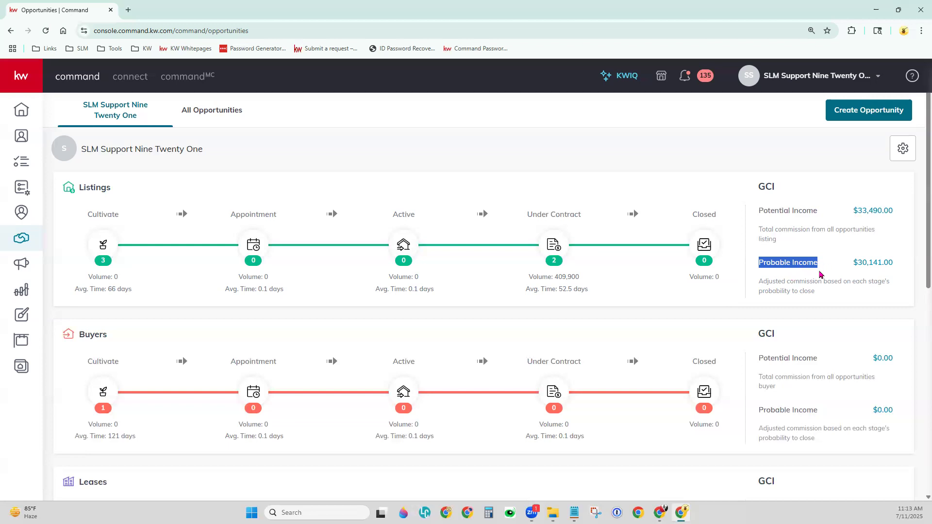
pyautogui.click(806, 282)
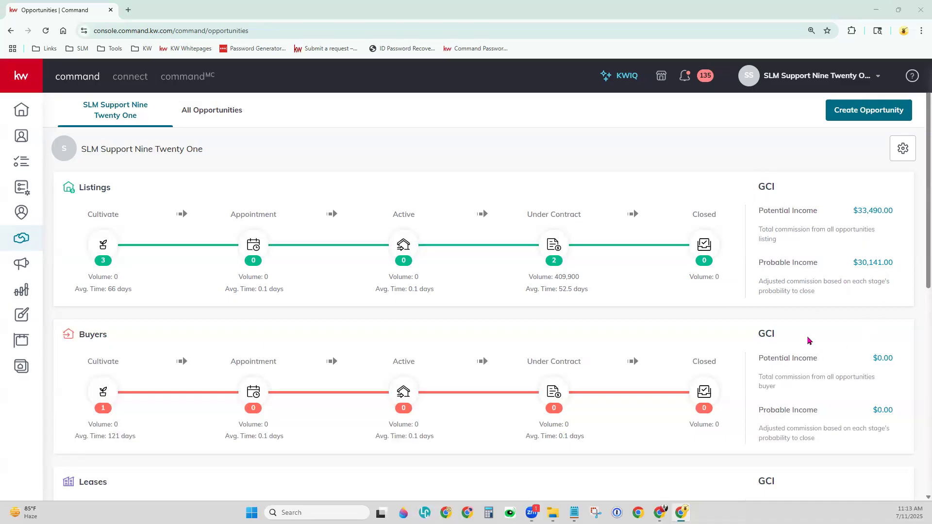
# Review the Ratio breakdown of opportunity types below the pipelines
pyautogui.scroll(-3, 777, 339)
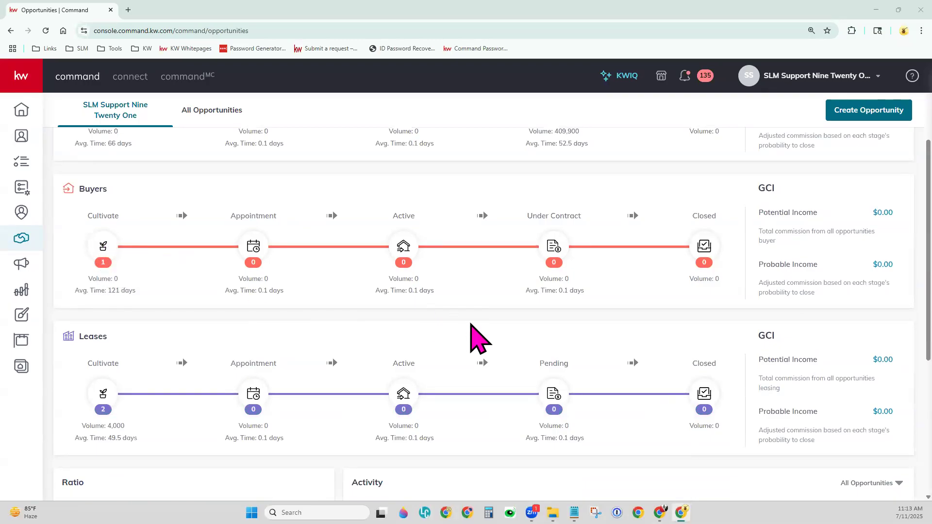
pyautogui.scroll(-2, 750, 344)
pyautogui.scroll(-3, 749, 345)
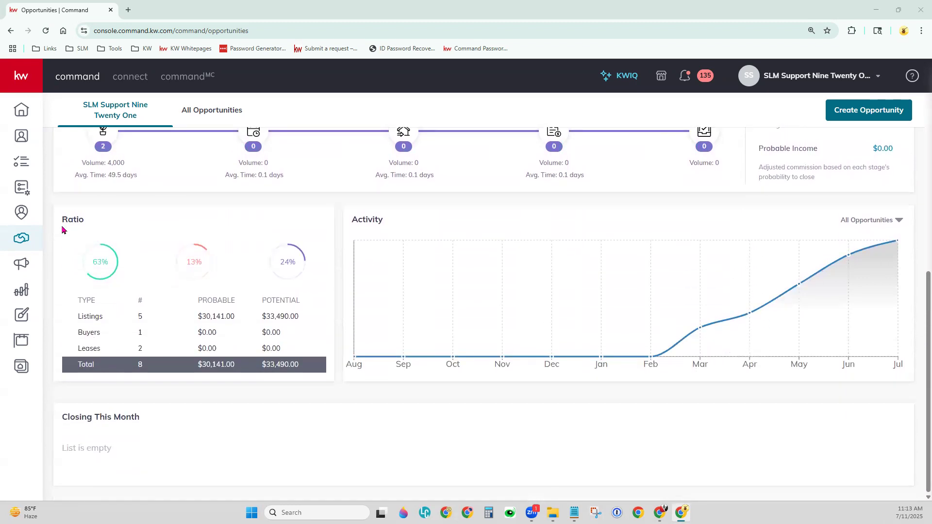
pyautogui.moveTo(63, 230); pyautogui.dragTo(86, 222)
pyautogui.click(151, 210)
# View the Activity chart for Buyer and Landlord opportunities, and return it to All Opportunities
pyautogui.click(899, 221)
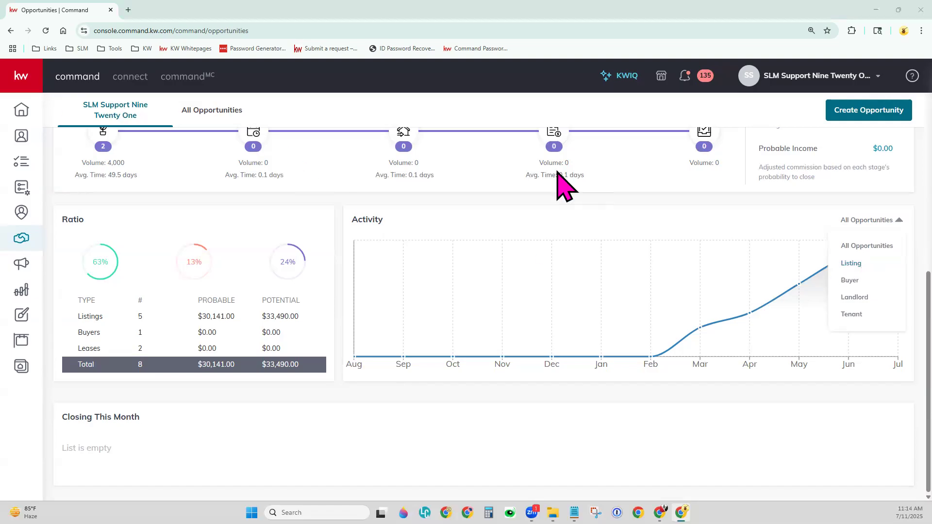
pyautogui.click(856, 281)
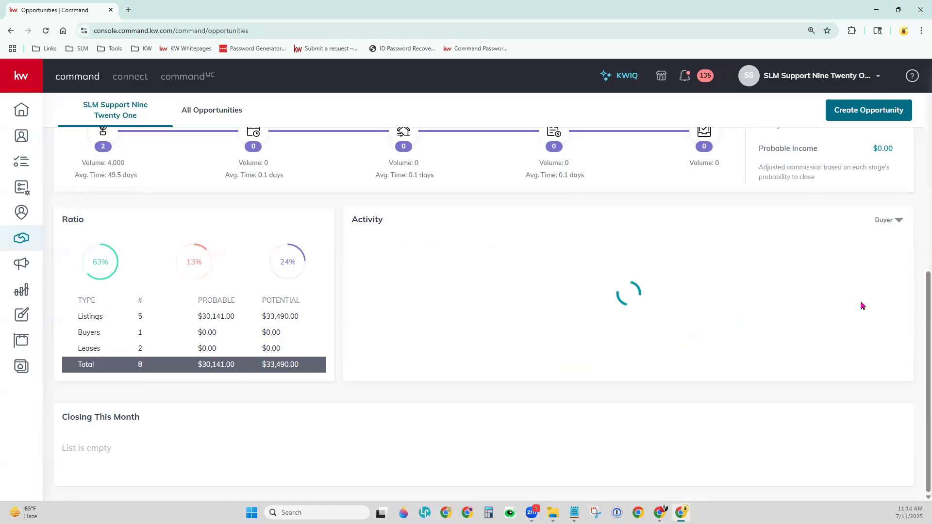
pyautogui.click(890, 222)
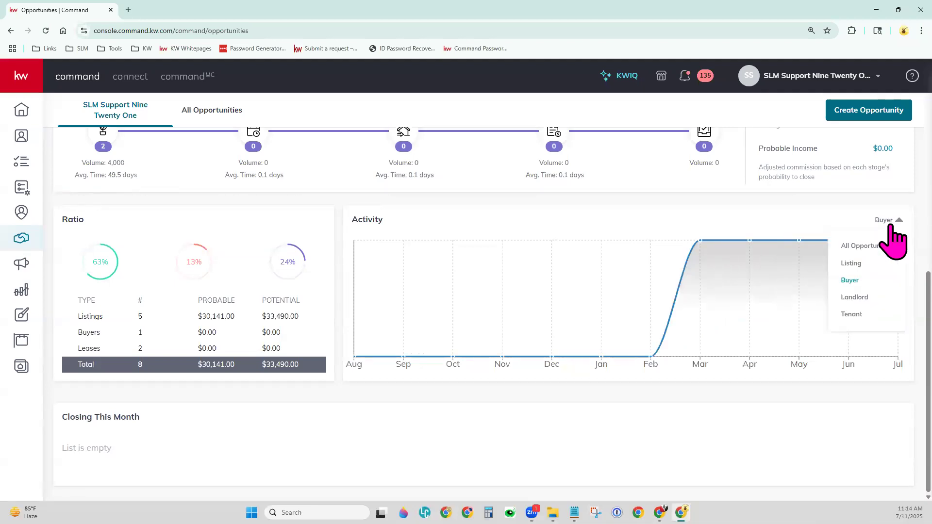
pyautogui.click(858, 298)
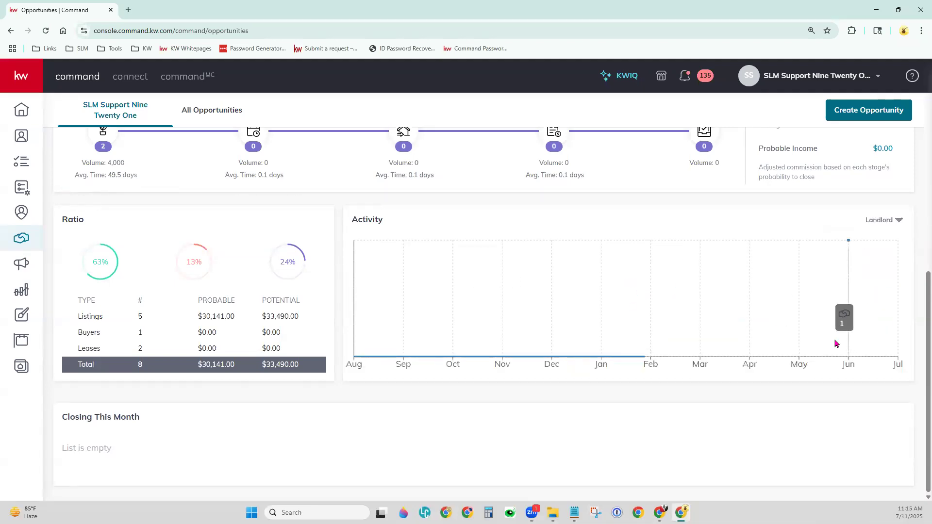
pyautogui.click(892, 223)
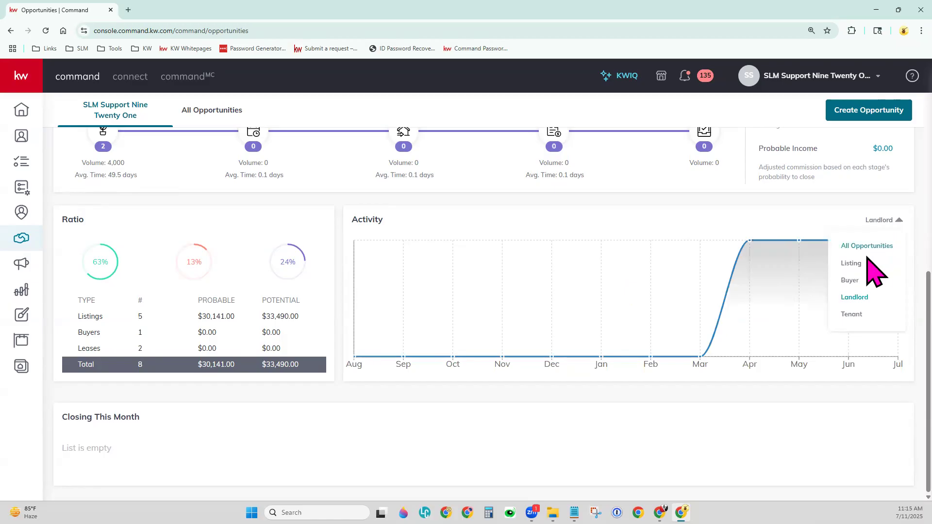
pyautogui.click(866, 247)
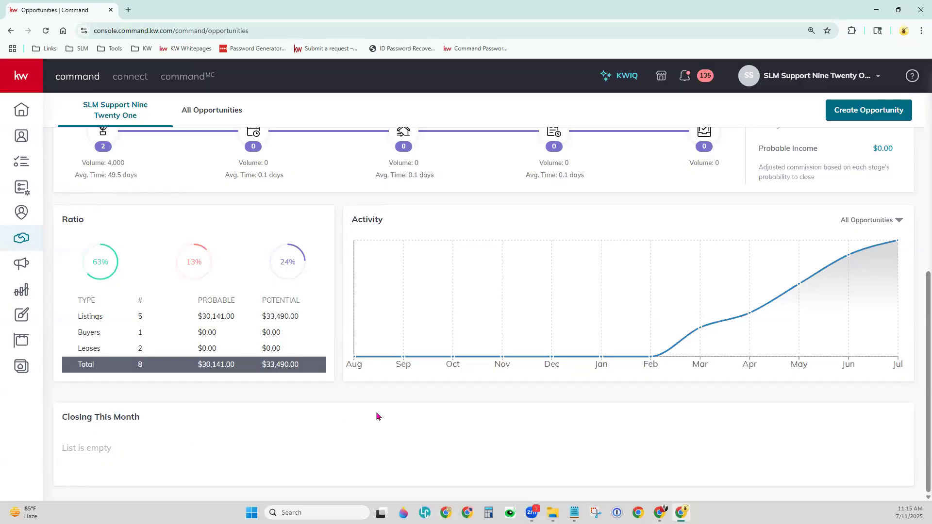
# Open the All Opportunities list from the pipeline overview
pyautogui.scroll(6, 377, 416)
pyautogui.scroll(3, 378, 416)
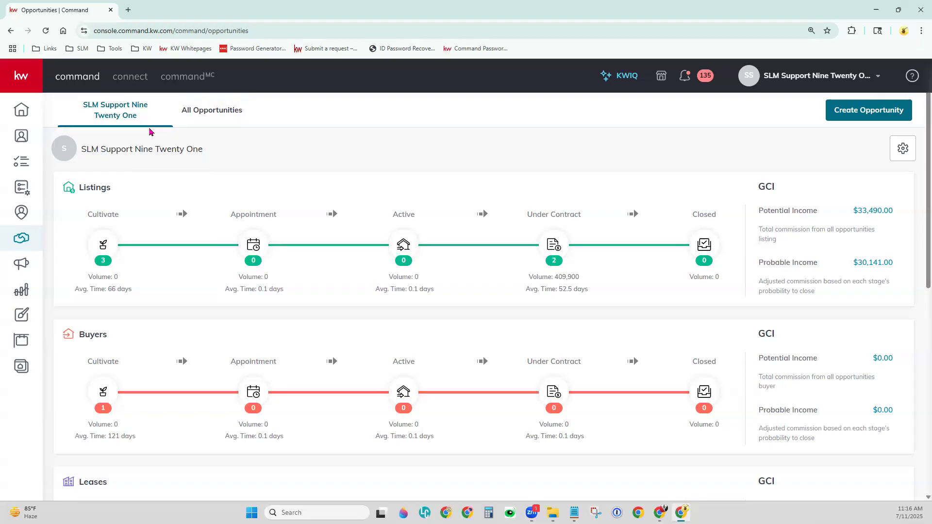
pyautogui.click(114, 110)
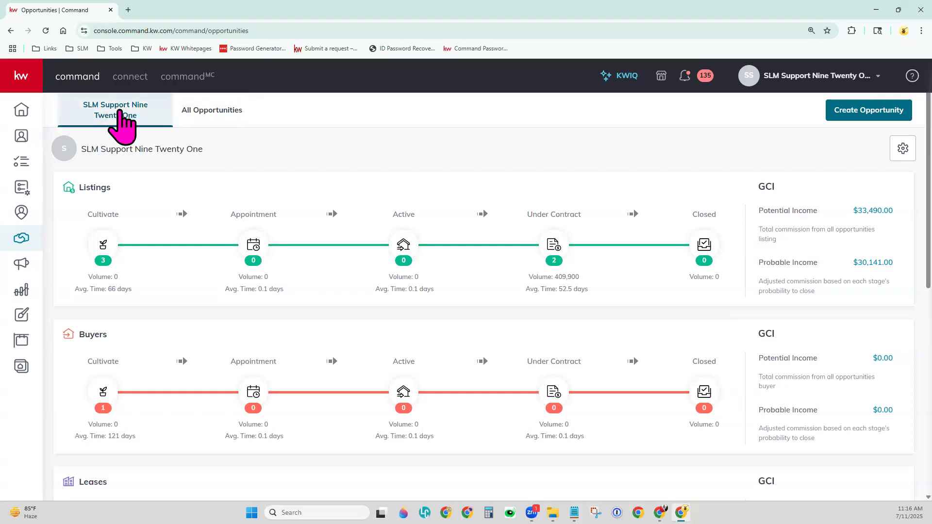
pyautogui.click(160, 114)
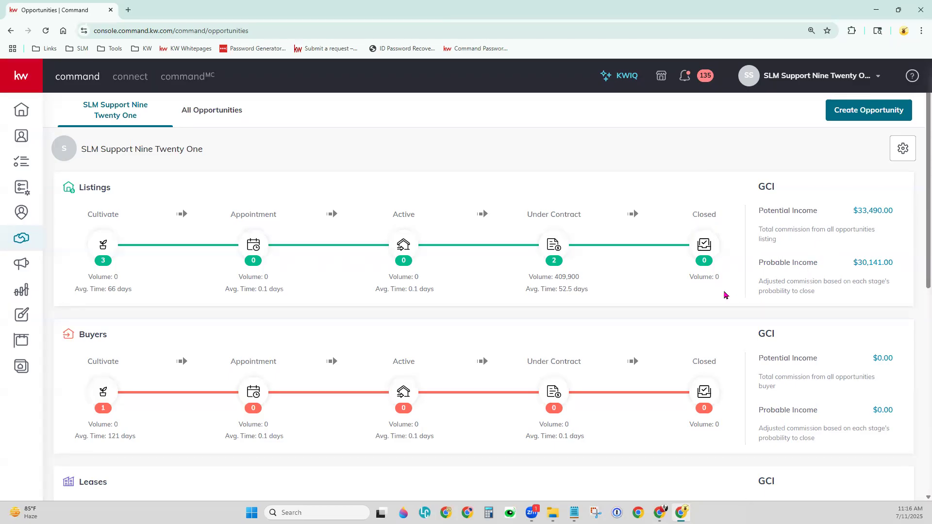
pyautogui.click(216, 120)
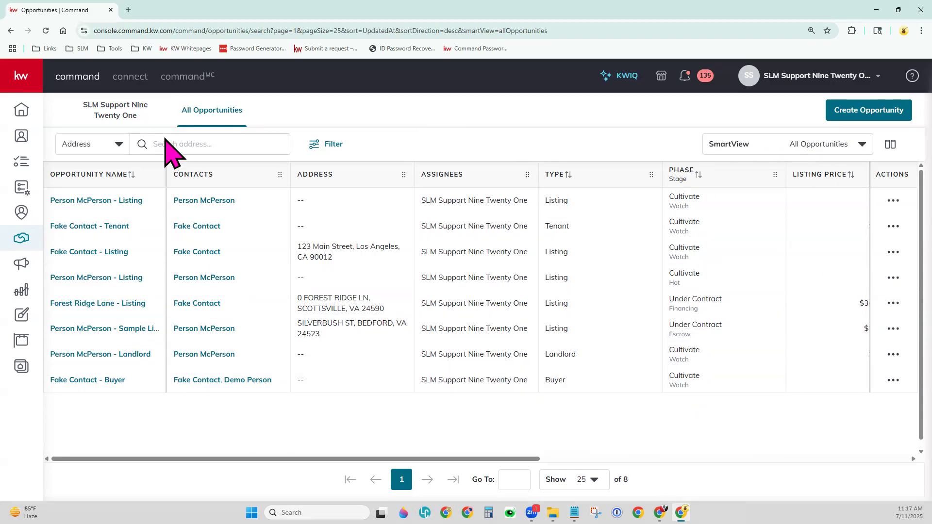
# Sort the opportunities by name in descending order and arrange the columns after it as Phase, Type, Address and Contacts
pyautogui.click(131, 176)
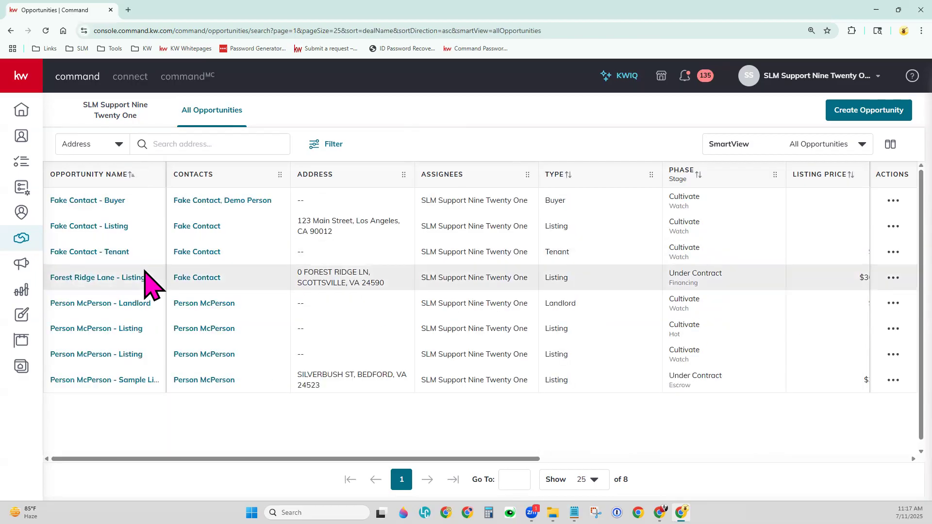
pyautogui.click(131, 174)
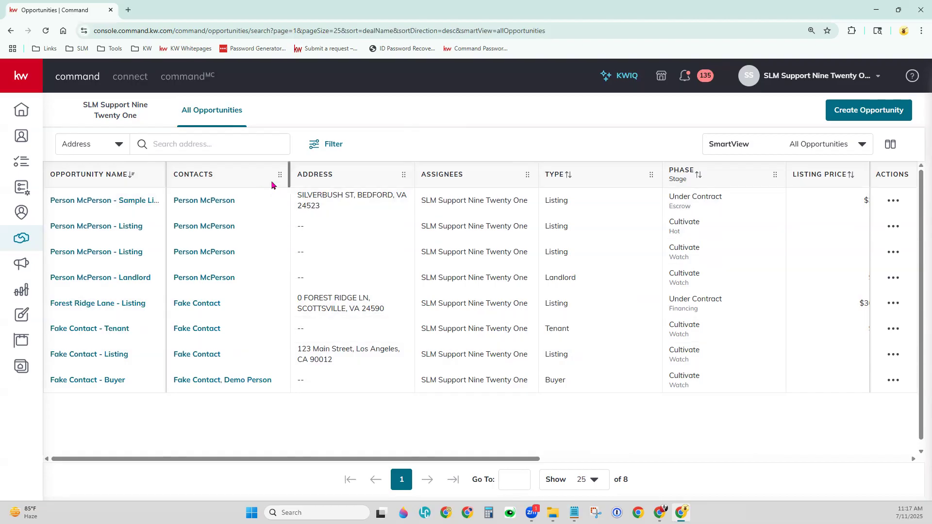
pyautogui.moveTo(280, 178); pyautogui.dragTo(422, 189)
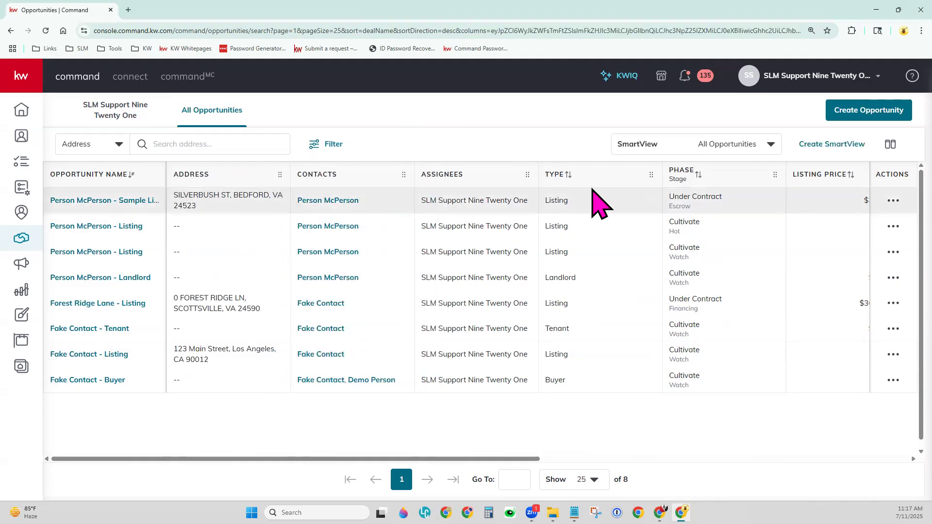
pyautogui.moveTo(565, 177); pyautogui.dragTo(477, 183)
pyautogui.moveTo(651, 174); pyautogui.dragTo(309, 185)
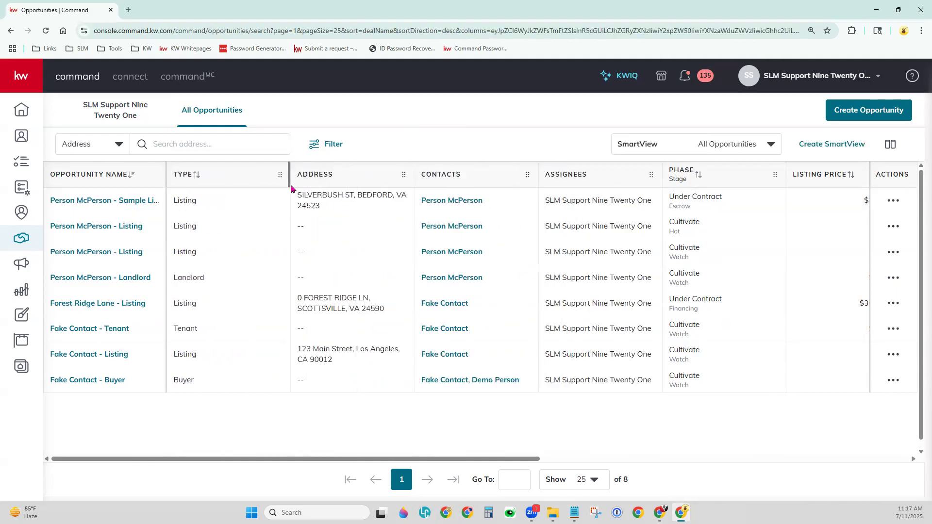
pyautogui.moveTo(775, 175); pyautogui.dragTo(245, 197)
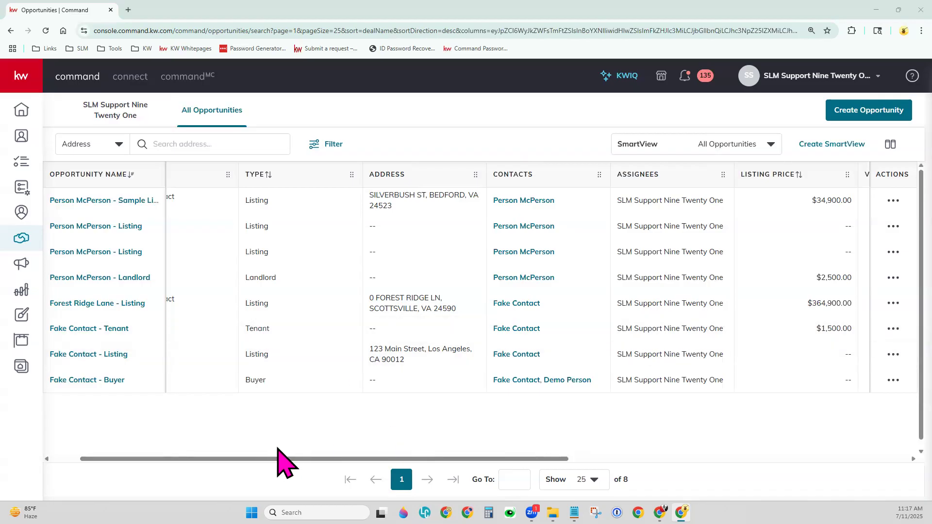
pyautogui.moveTo(242, 459); pyautogui.dragTo(213, 459)
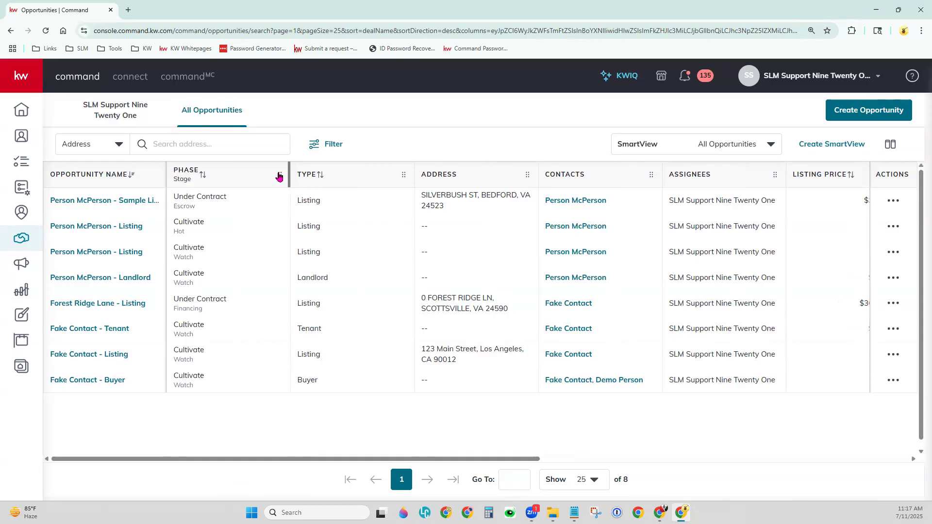
# Look through the available opportunity filters, from Market Center to Created Date Range, and close them without applying any
pyautogui.click(323, 144)
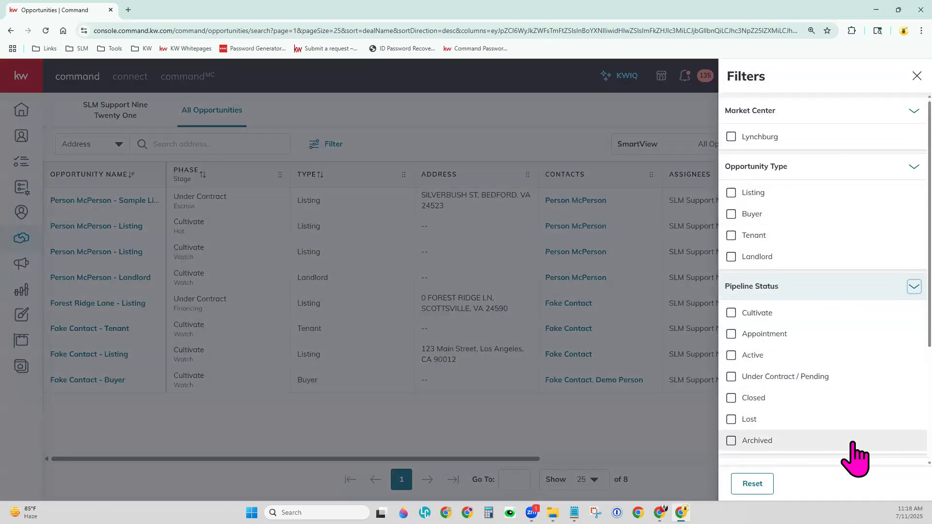
pyautogui.scroll(-3, 852, 437)
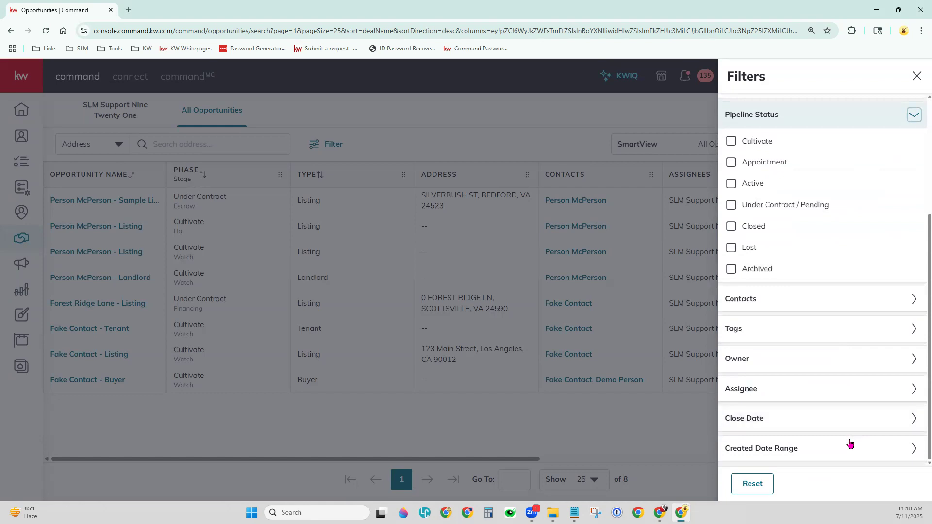
pyautogui.click(339, 169)
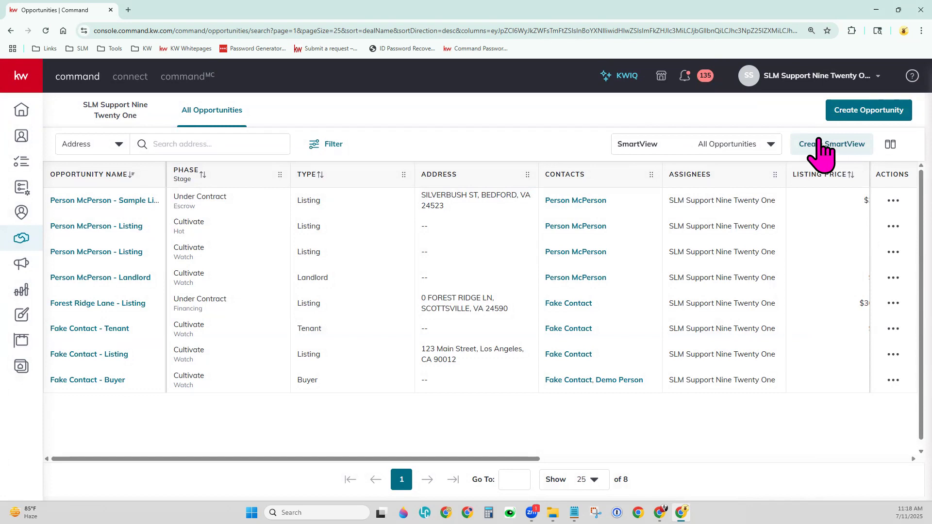
# Return to the pipeline overview and open the Cultivate phase of the Listings pipeline
pyautogui.click(107, 121)
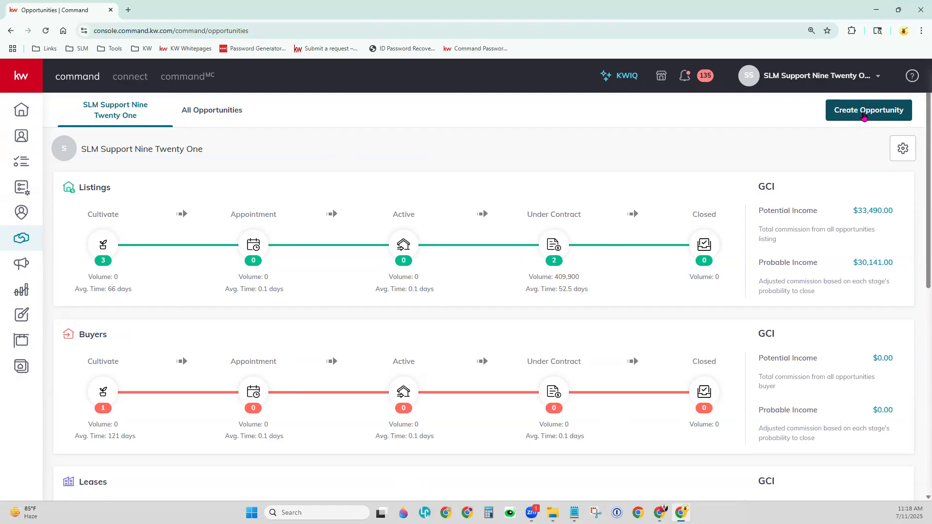
pyautogui.click(865, 116)
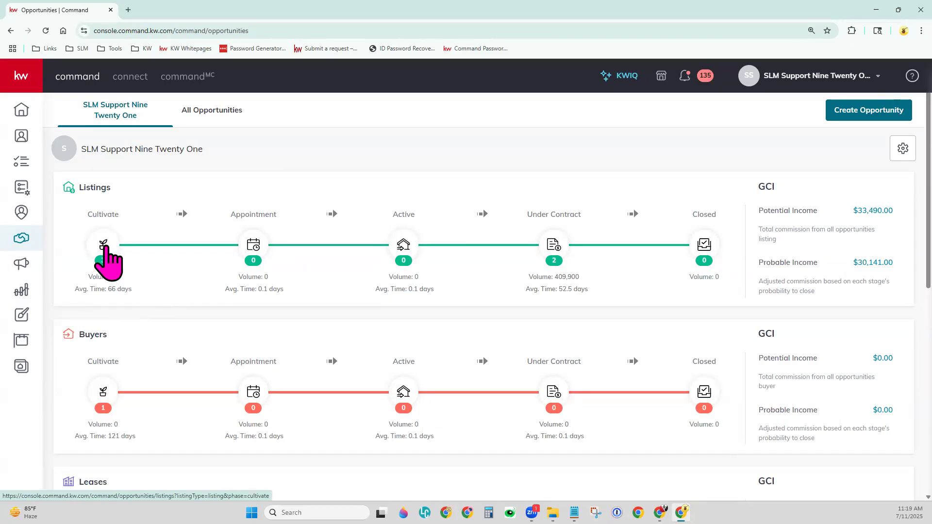
pyautogui.click(105, 246)
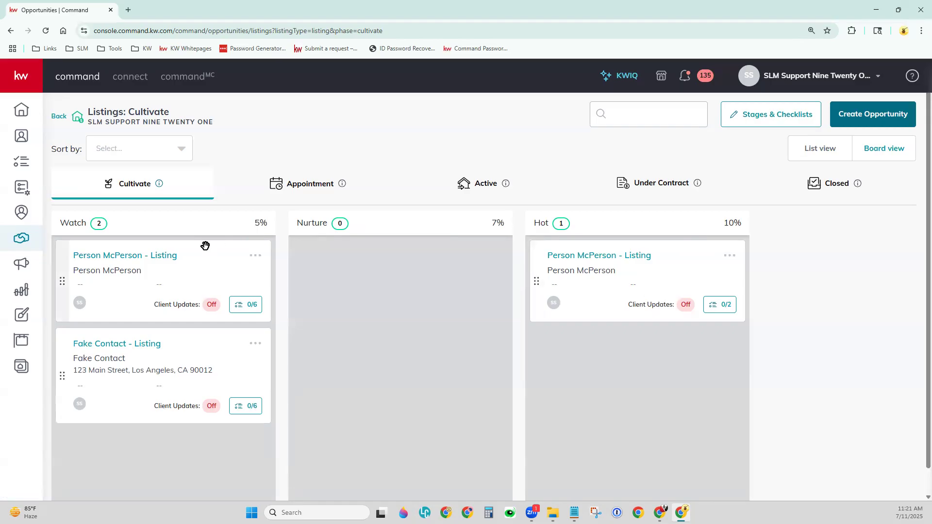
# View the actions available for the first listing card in the Watch stage, and dismiss them
pyautogui.moveTo(179, 298)
pyautogui.mouseDown()
pyautogui.moveTo(187, 278)
pyautogui.moveTo(176, 285)
pyautogui.moveTo(185, 293)
pyautogui.mouseUp()
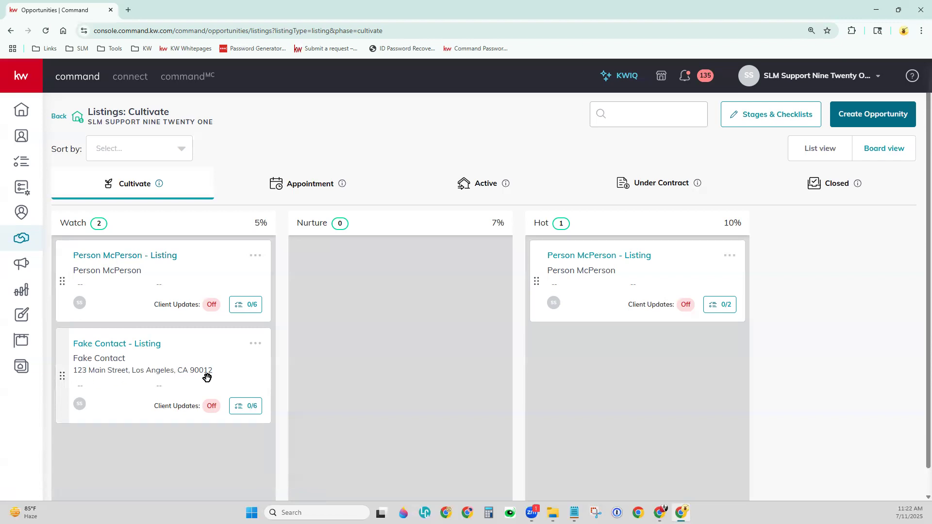
pyautogui.click(264, 257)
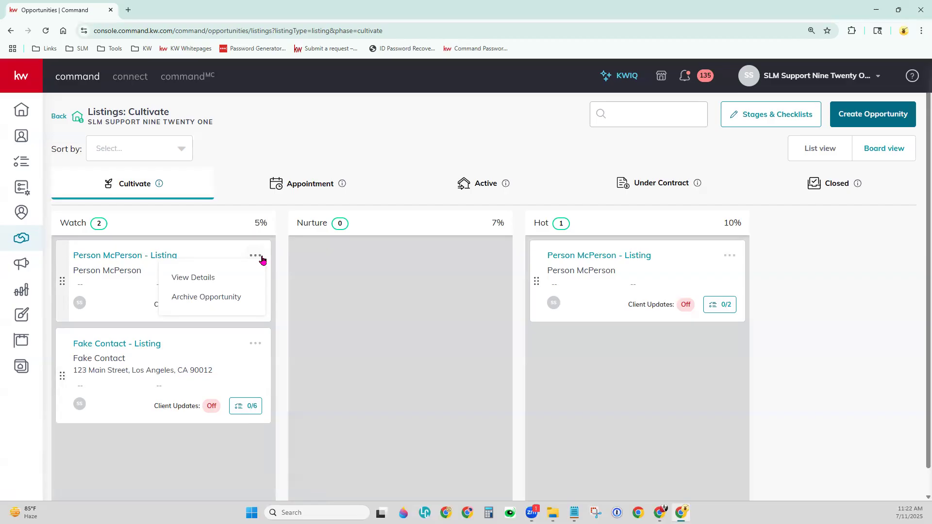
pyautogui.click(296, 267)
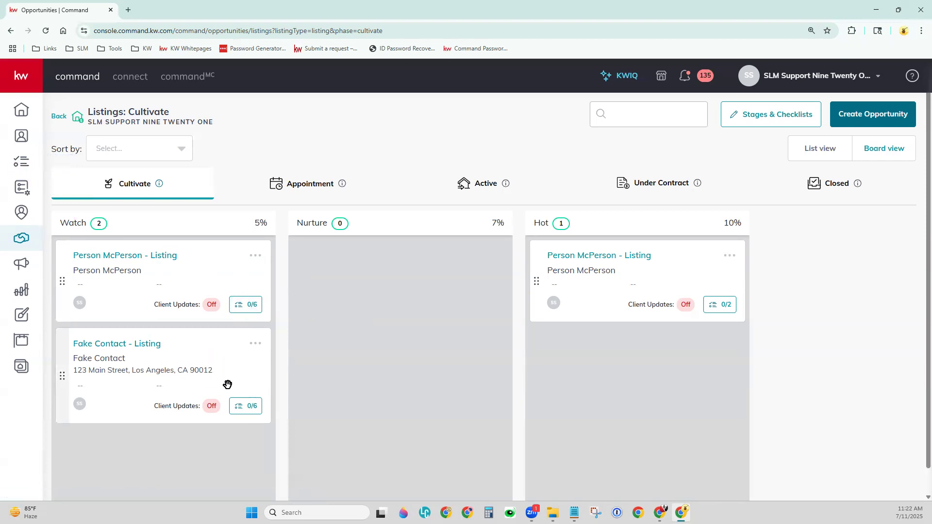
# Open the task checklist of the first listing in the Watch stage and start creating a task for it
pyautogui.click(244, 307)
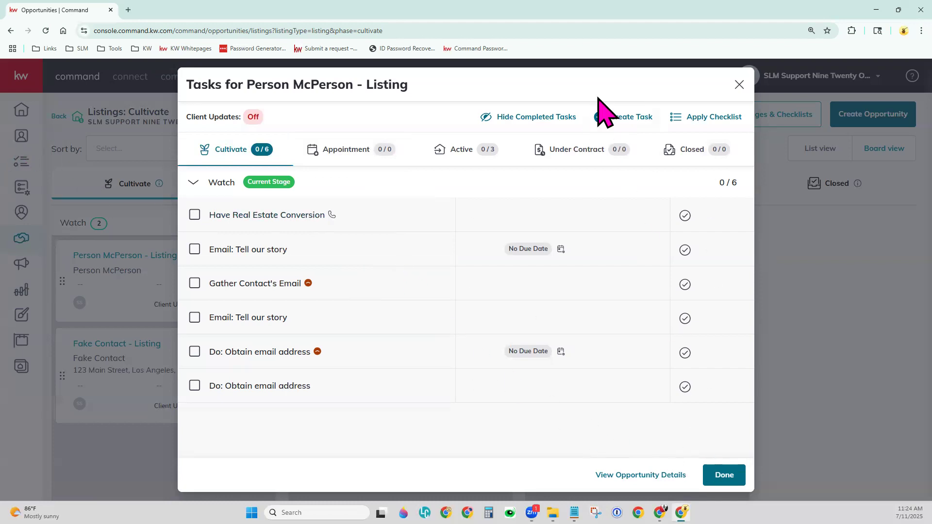
pyautogui.click(624, 118)
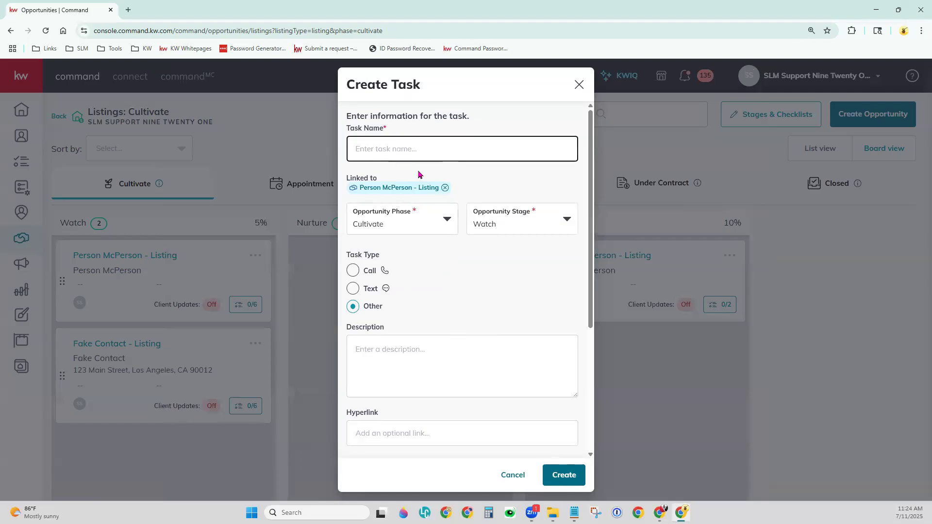
pyautogui.scroll(-1, 461, 294)
pyautogui.scroll(-3, 449, 214)
pyautogui.scroll(2, 389, 229)
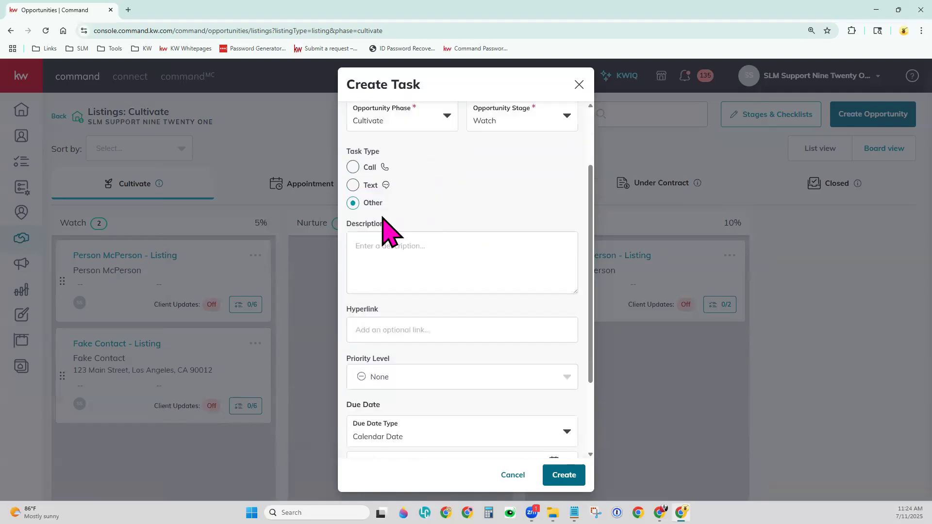
# Review the new task's opportunity phase and stage choices, task type, description, hyperlink, priority, due date and repeat fields
pyautogui.click(387, 177)
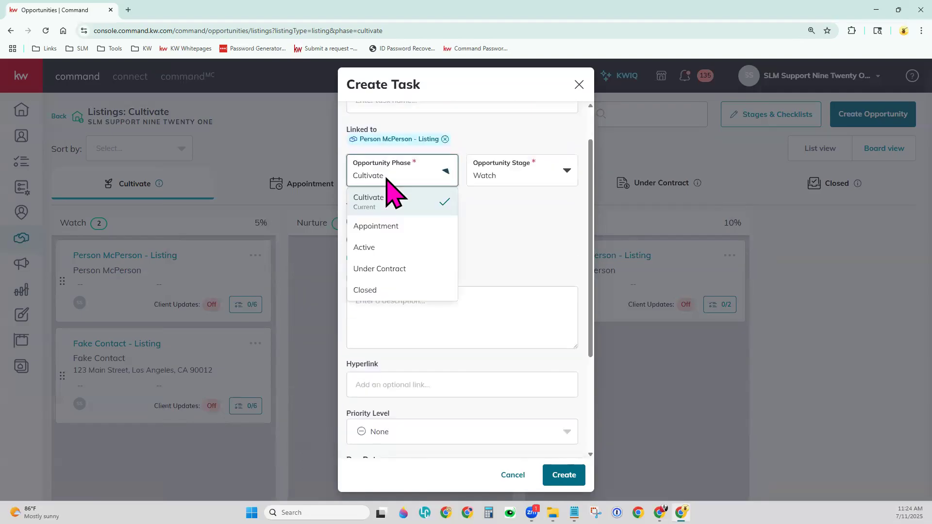
pyautogui.click(539, 181)
pyautogui.click(411, 242)
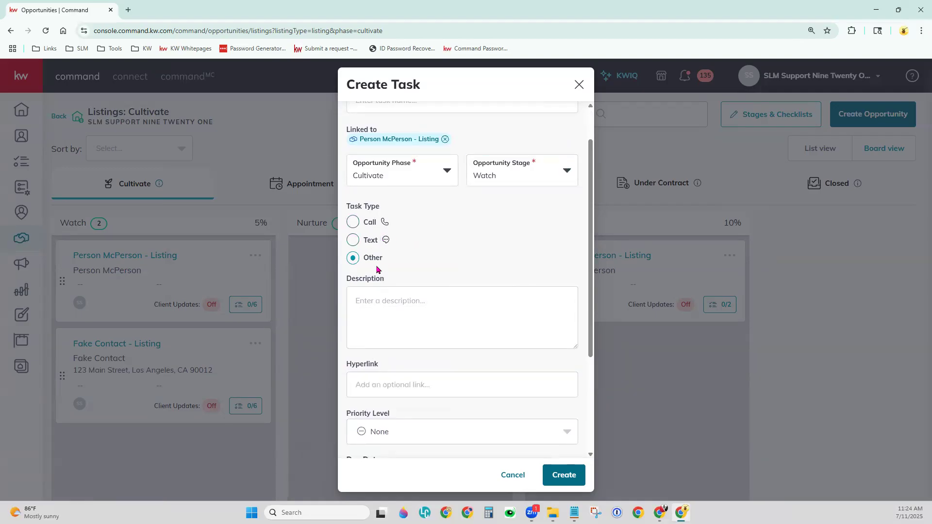
pyautogui.scroll(-1, 482, 316)
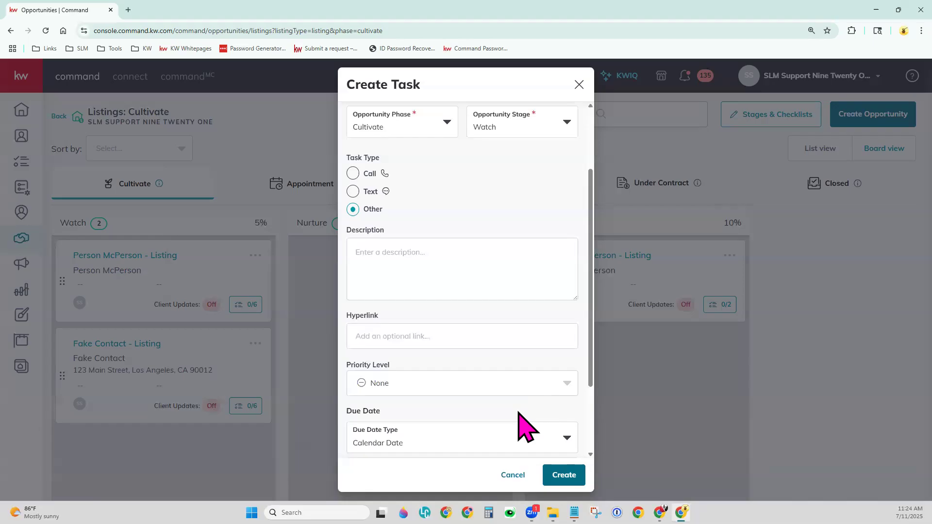
pyautogui.scroll(-1, 505, 413)
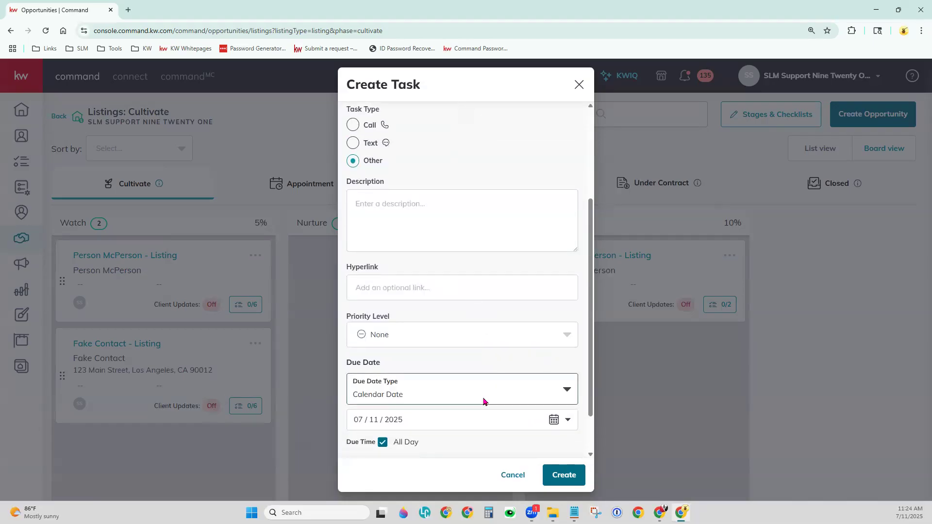
pyautogui.scroll(-1, 466, 437)
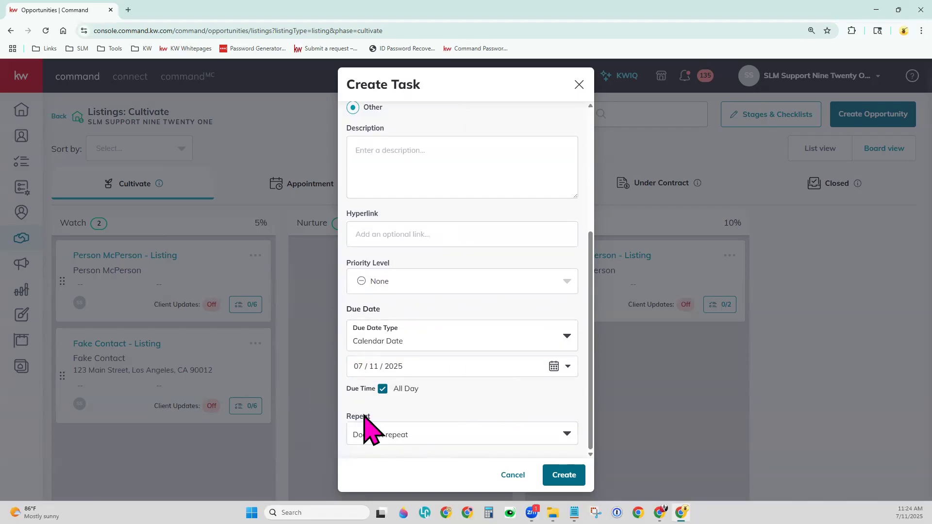
# Set the task's due date type to On Smart Due Date, based on the Close Date
pyautogui.click(571, 342)
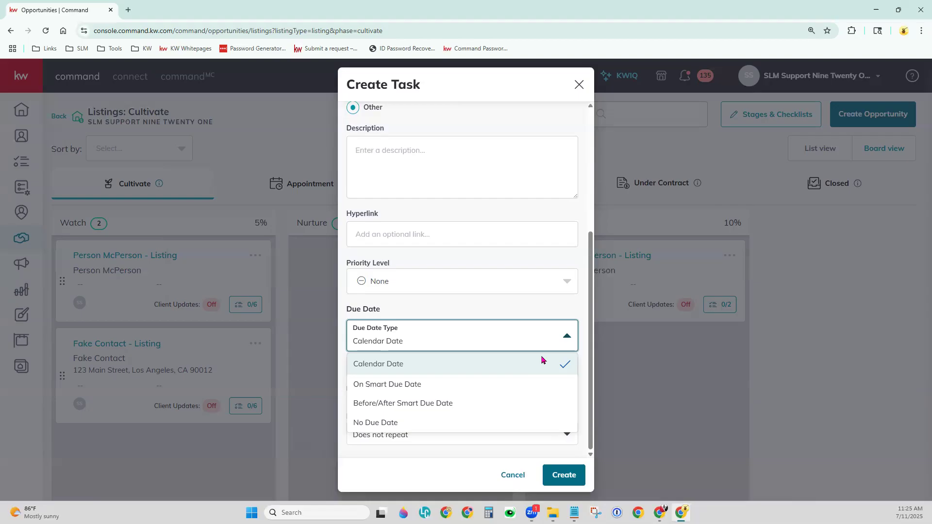
pyautogui.click(424, 387)
pyautogui.click(436, 367)
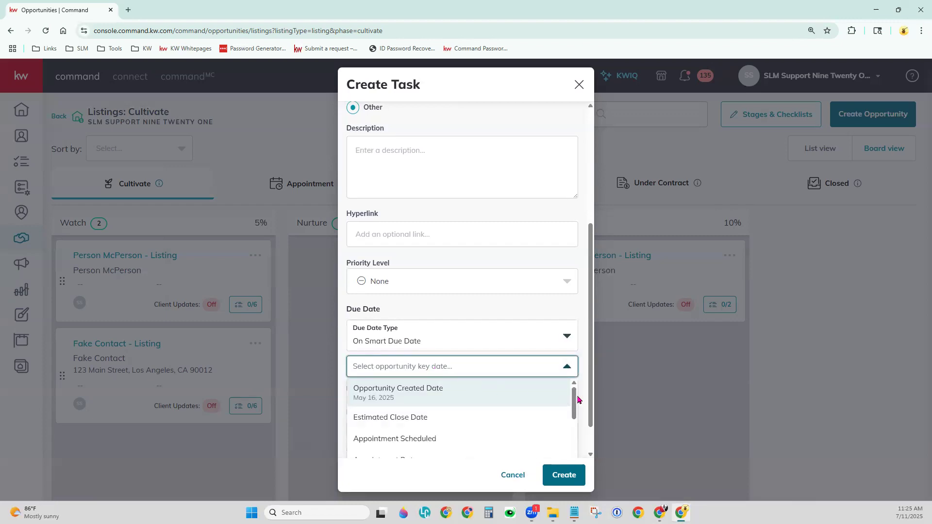
pyautogui.scroll(-1, 580, 396)
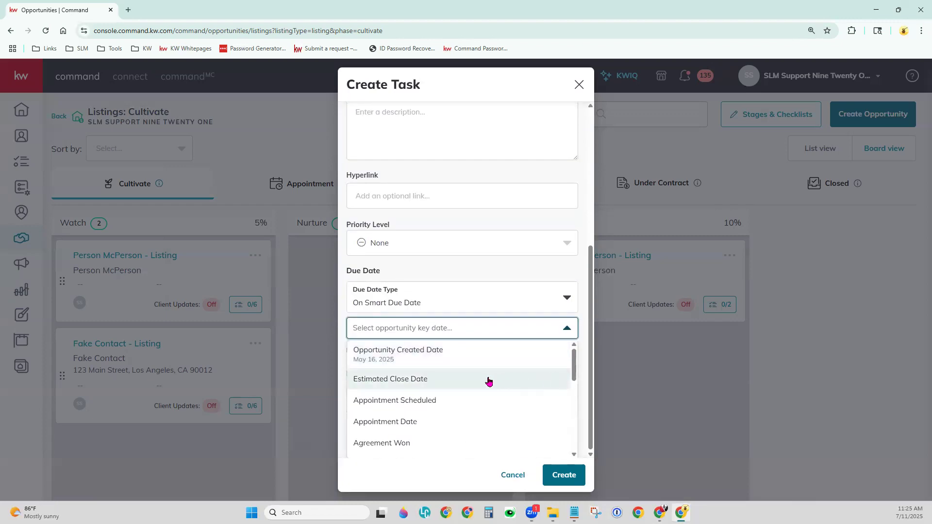
pyautogui.scroll(-8, 425, 399)
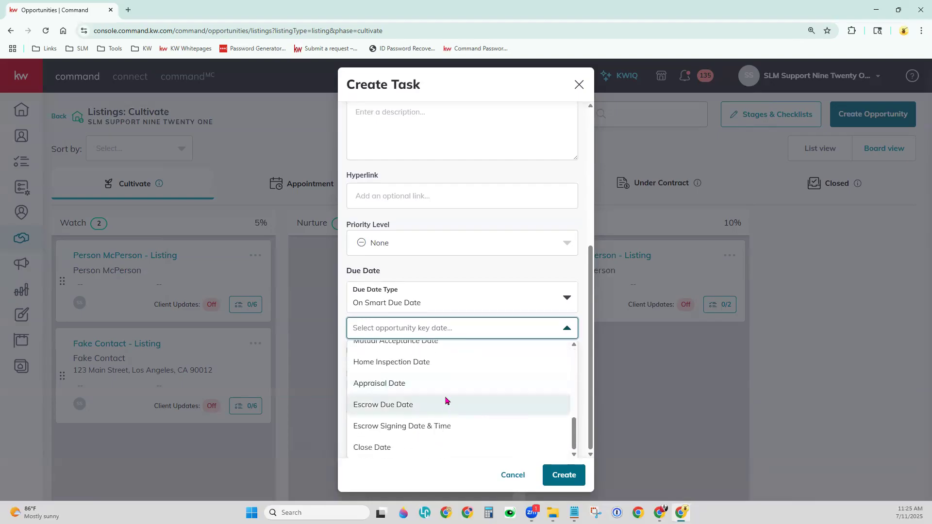
pyautogui.click(391, 447)
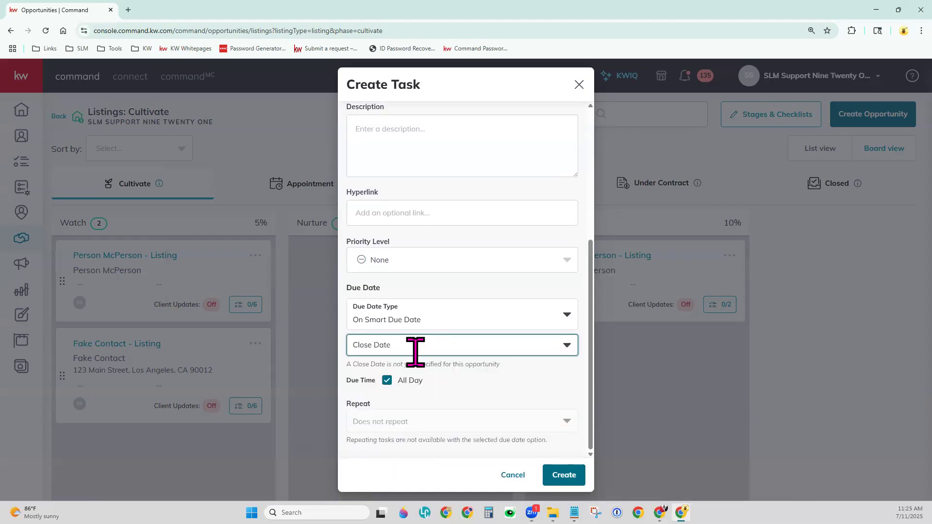
# Change the task's due date type to Before/After Smart Due Date and look through the key dates, keeping Close Date
pyautogui.click(441, 323)
pyautogui.click(417, 382)
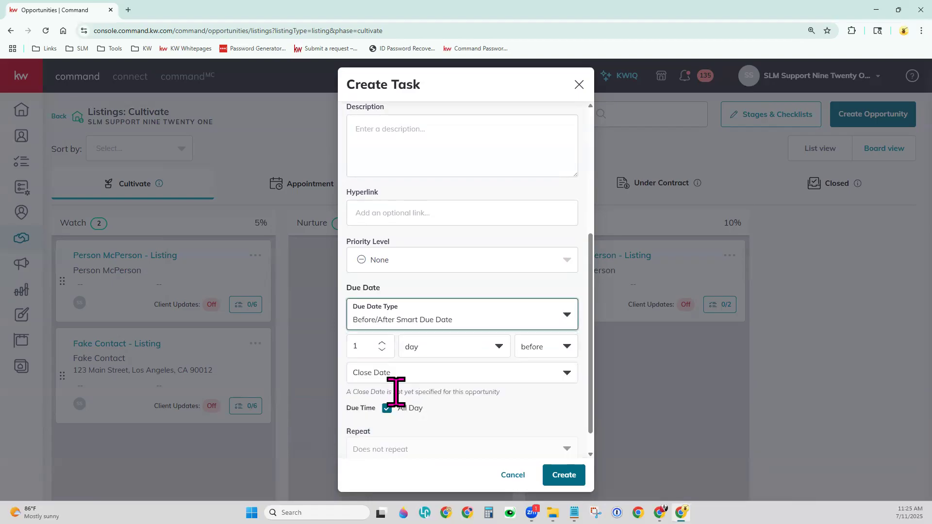
pyautogui.click(415, 375)
pyautogui.scroll(-2, 453, 435)
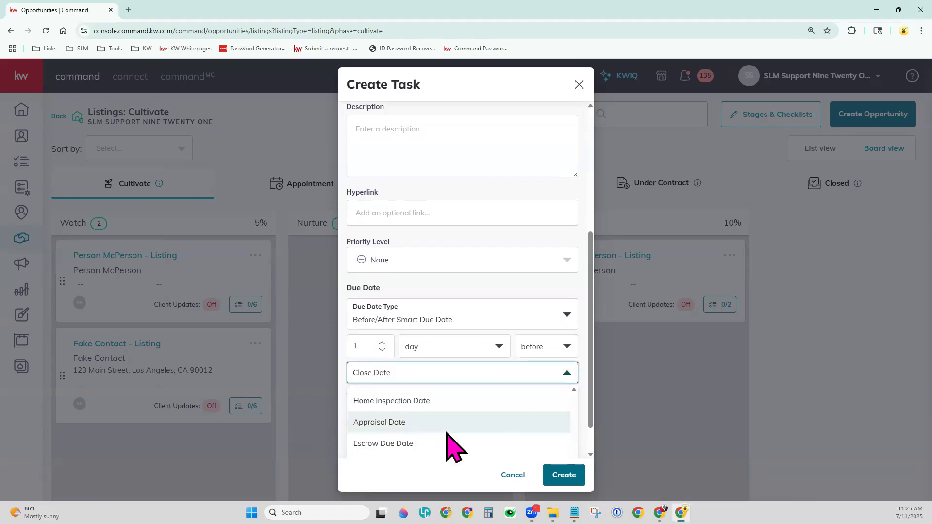
pyautogui.click(453, 287)
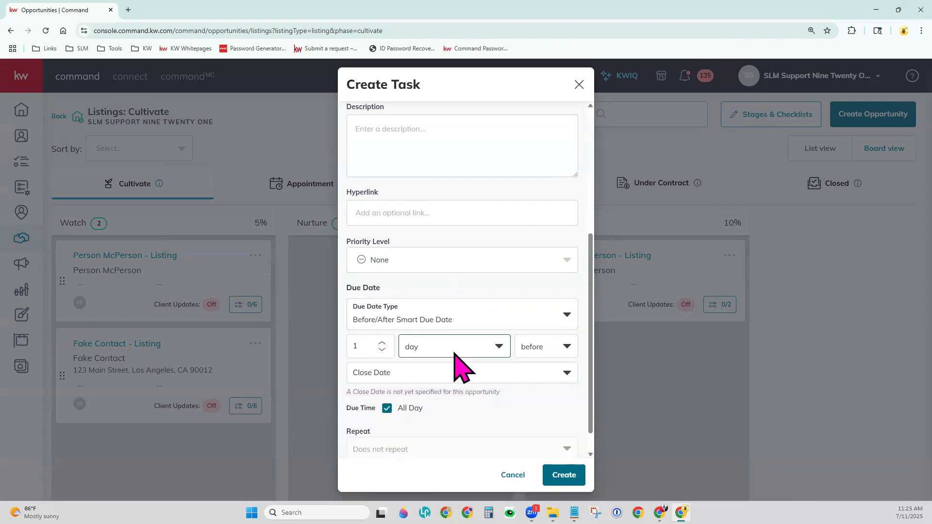
# Set the task to fall due 2 weeks after the Close Date
pyautogui.click(382, 342)
pyautogui.click(445, 347)
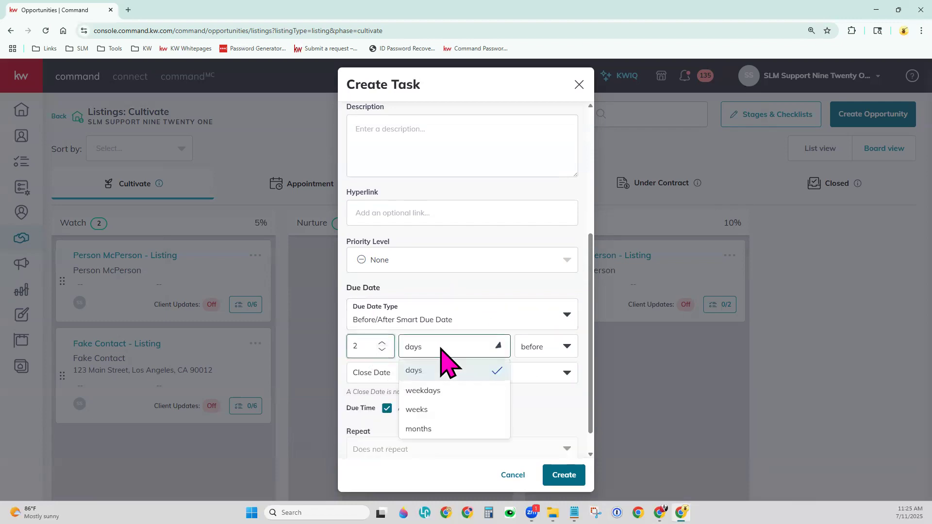
pyautogui.click(439, 410)
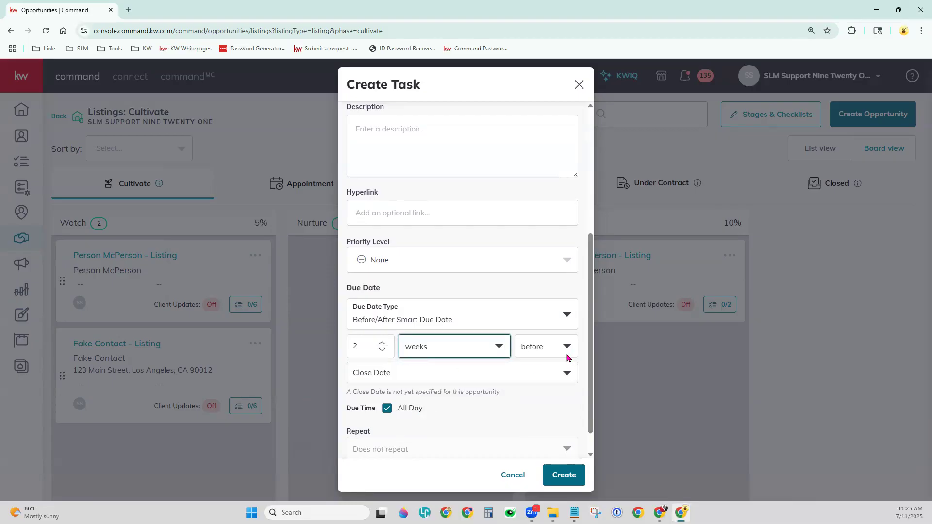
pyautogui.click(567, 354)
pyautogui.click(533, 388)
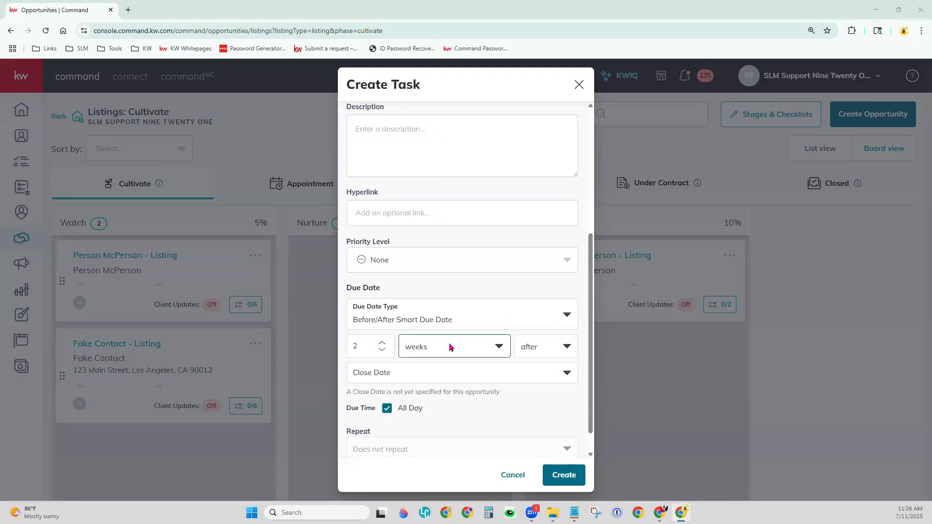
# Review the due date type options, discard the new task without creating it, and close the opportunity's task list
pyautogui.click(445, 323)
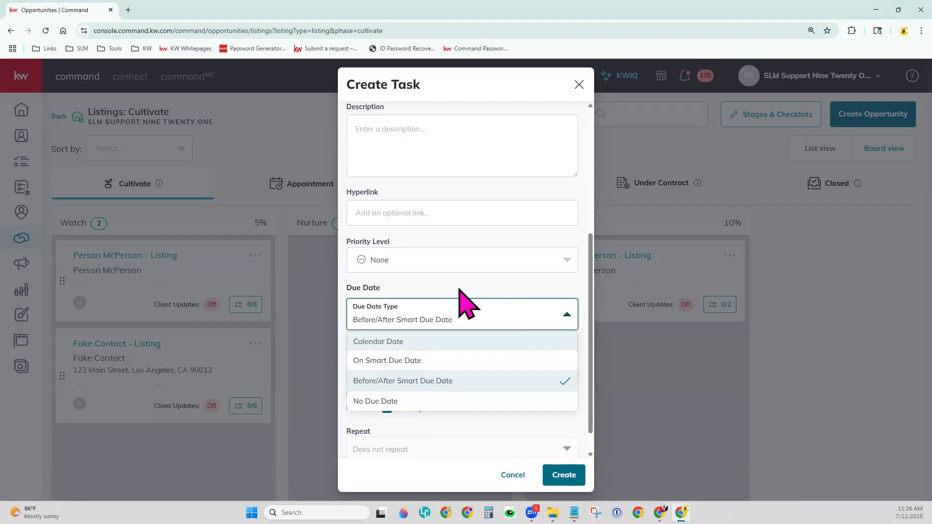
pyautogui.click(511, 475)
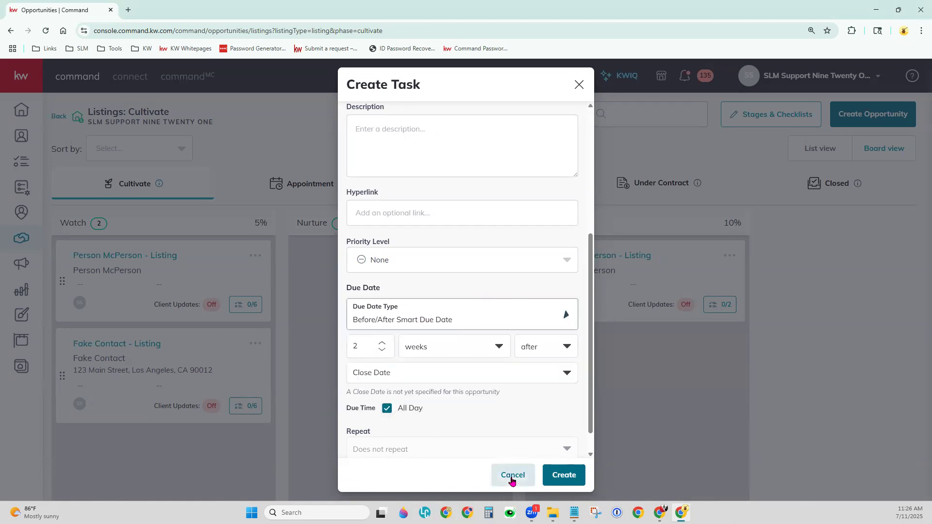
pyautogui.click(511, 475)
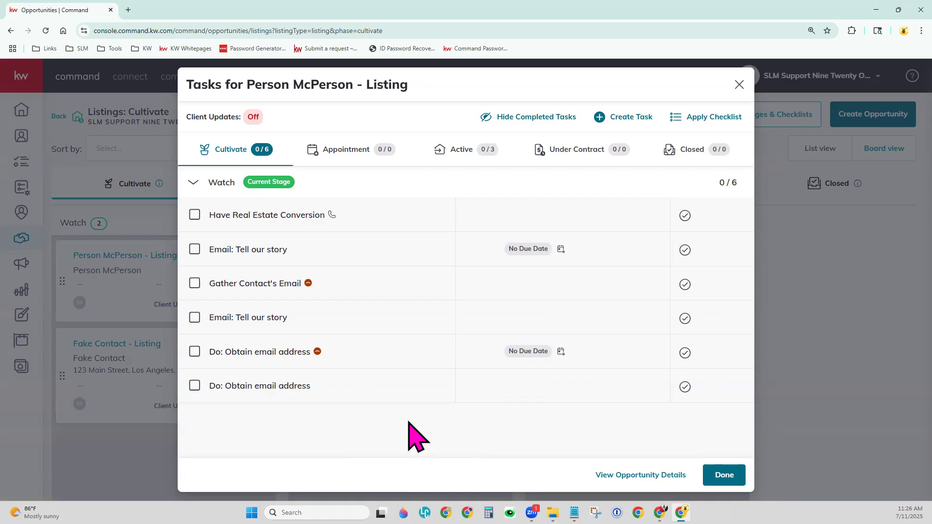
pyautogui.moveTo(486, 283)
pyautogui.click(724, 474)
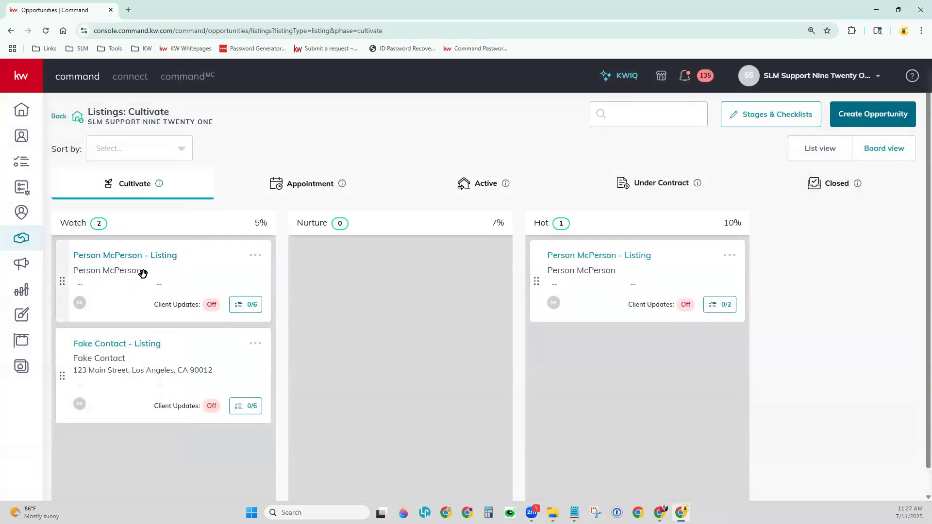
# Open the Cultivate stages' Watch checklist and move the undated "Email: Tell our story" task up to second place
pyautogui.click(252, 305)
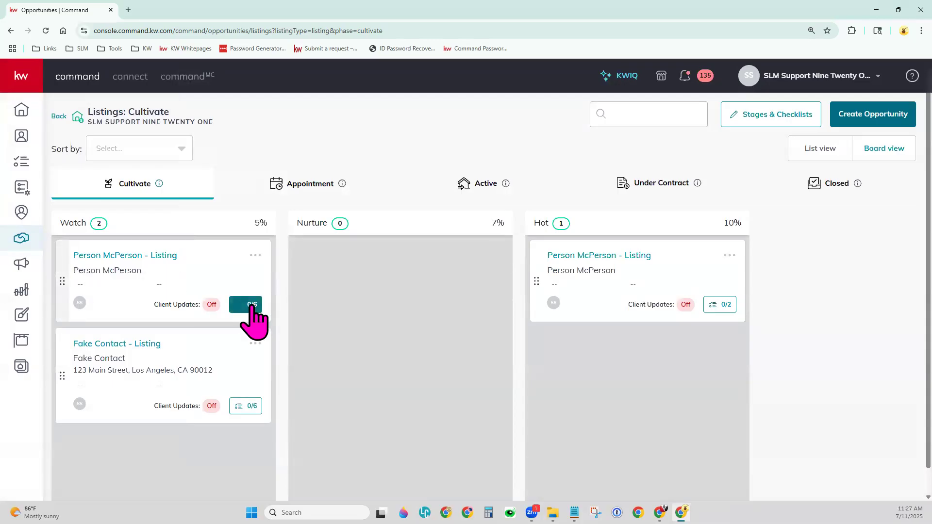
pyautogui.click(789, 117)
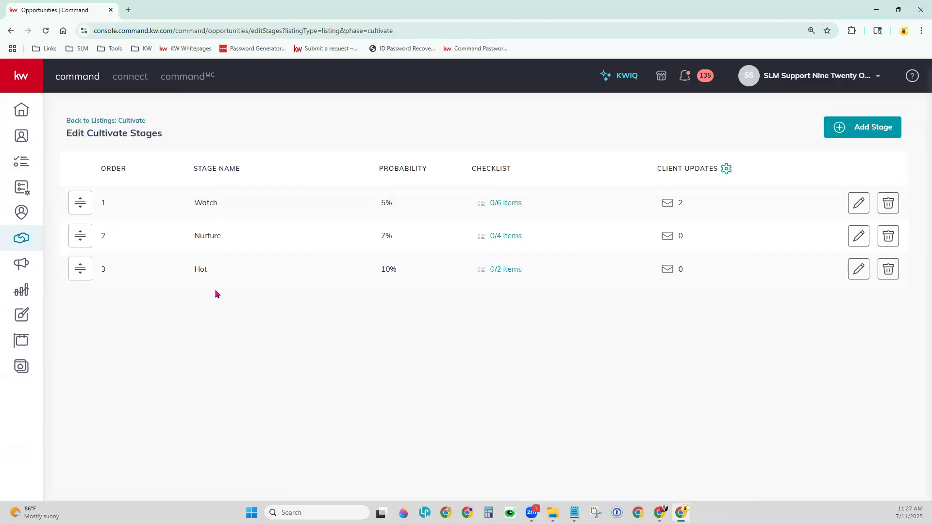
pyautogui.moveTo(82, 202)
pyautogui.mouseDown()
pyautogui.moveTo(97, 205)
pyautogui.moveTo(93, 237)
pyautogui.moveTo(75, 238)
pyautogui.moveTo(108, 208)
pyautogui.moveTo(80, 203)
pyautogui.mouseUp()
pyautogui.click(512, 203)
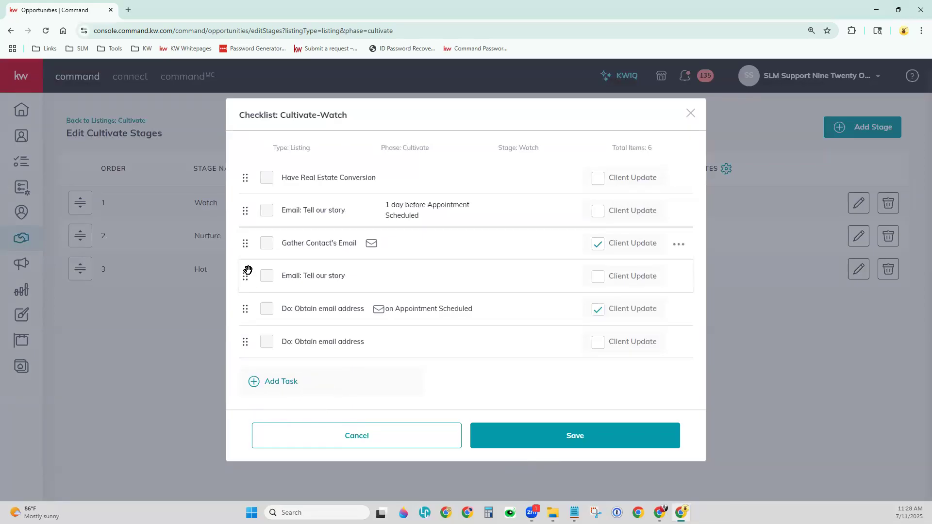
pyautogui.moveTo(247, 276); pyautogui.dragTo(257, 210)
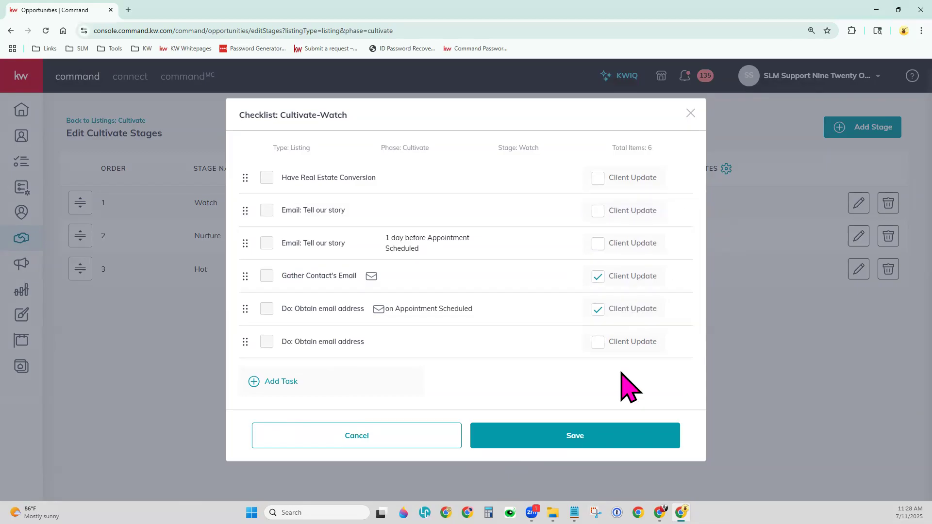
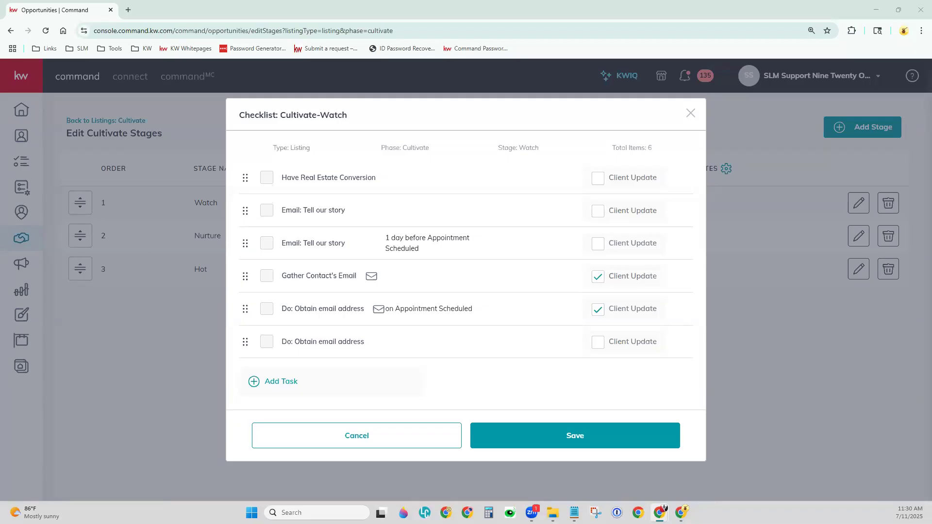
# Switch to the sample opportunity checklists spreadsheet and look through the Watch stage's tasks on the Buyers sheet
pyautogui.press('super+shift+Left')
pyautogui.click(715, 10)
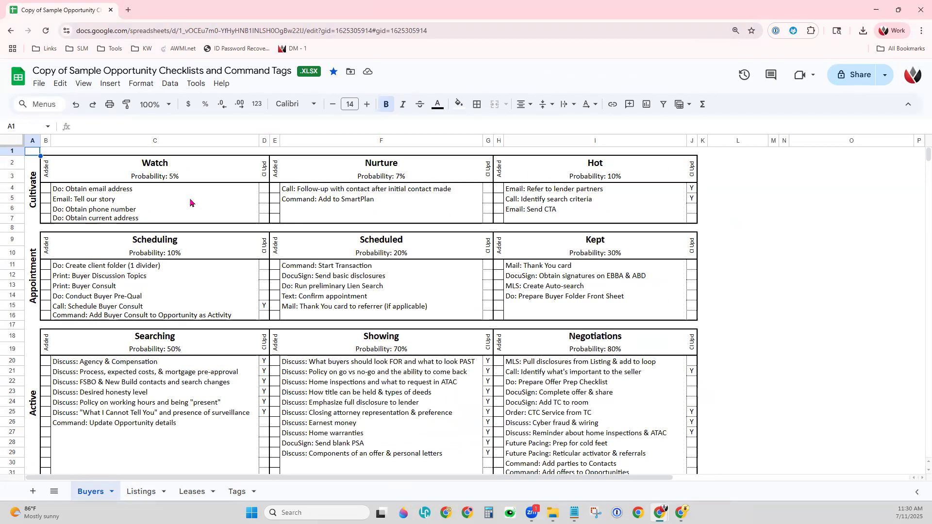
pyautogui.click(125, 193)
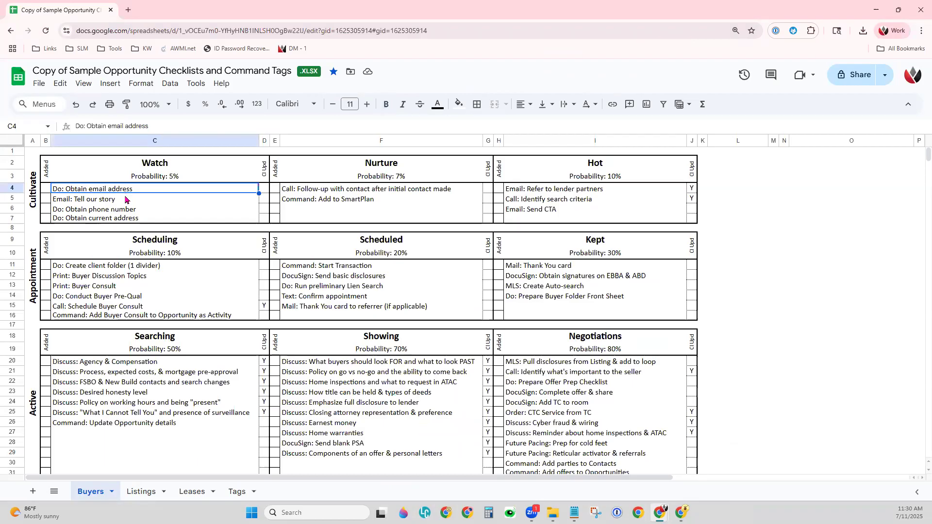
pyautogui.click(128, 201)
pyautogui.click(134, 210)
pyautogui.click(135, 220)
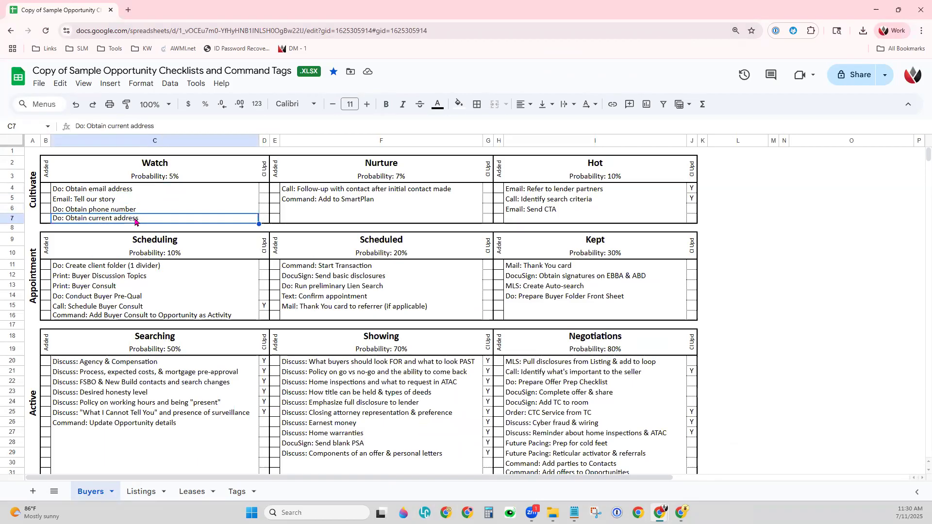
pyautogui.click(112, 193)
pyautogui.tripleClick(111, 189)
pyautogui.hotkey('ctrl', 'c')
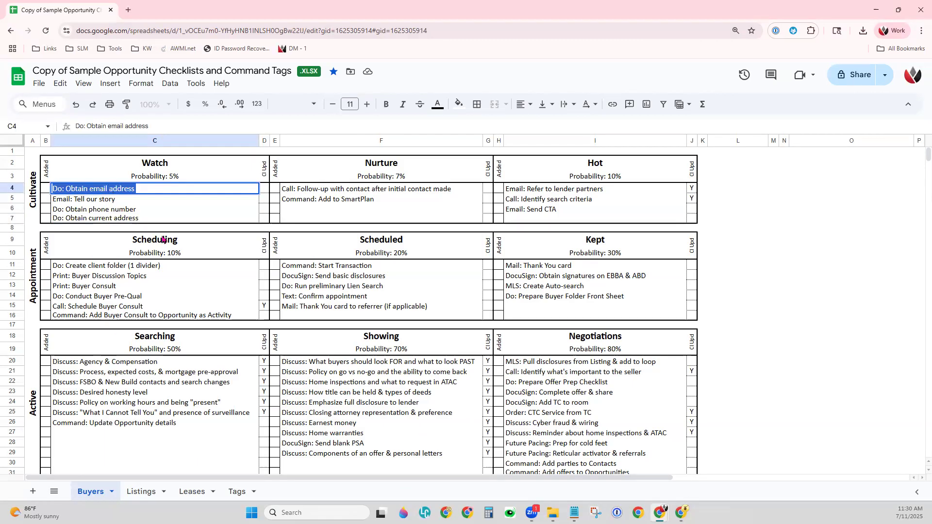
pyautogui.click(876, 10)
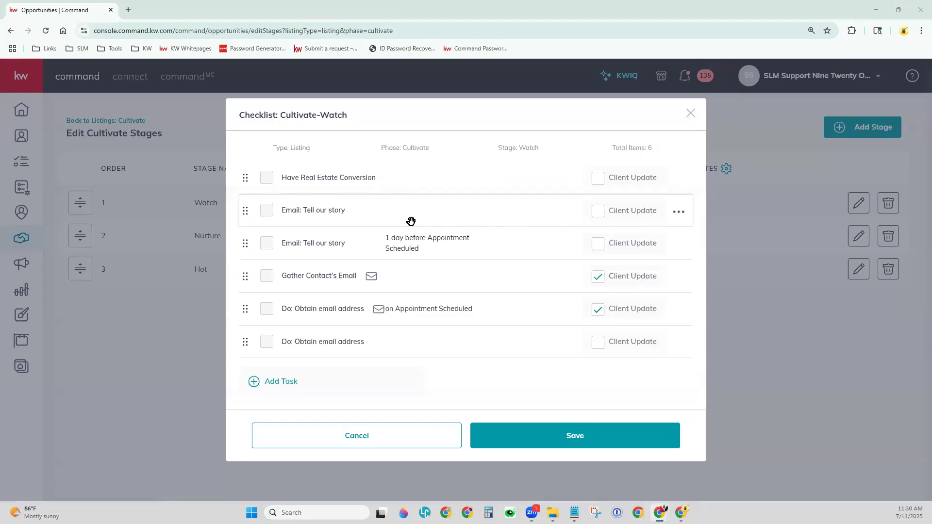
pyautogui.click(287, 383)
pyautogui.click(435, 151)
pyautogui.hotkey('ctrl', 'v')
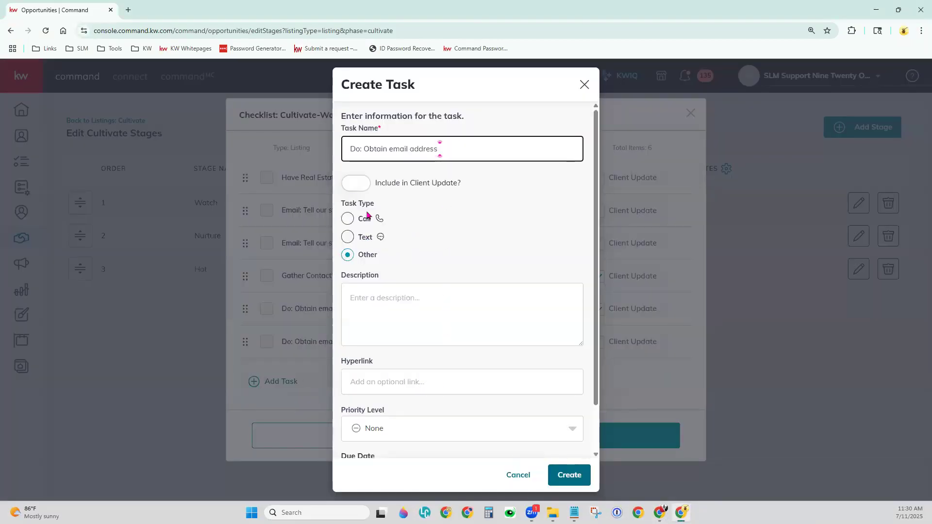
# Create the task as a Call included in client updates, described as "Sample Task", and close the checklist without saving
pyautogui.click(364, 184)
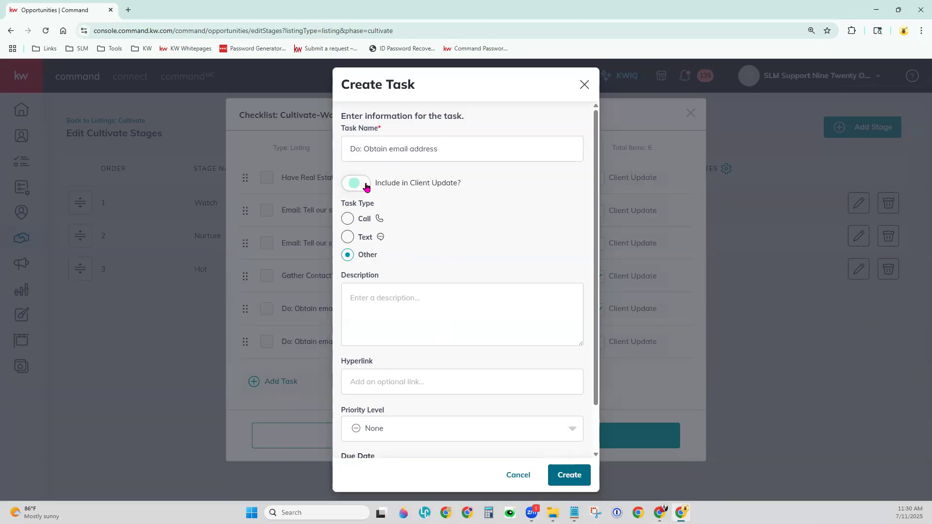
pyautogui.click(348, 218)
pyautogui.click(377, 299)
pyautogui.write('Sample Task')
pyautogui.scroll(-3, 386, 295)
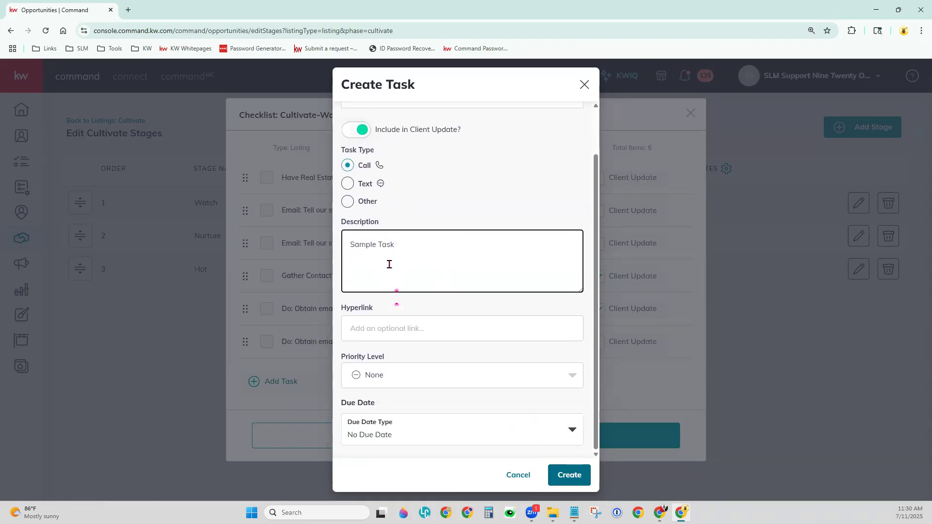
pyautogui.scroll(3, 391, 264)
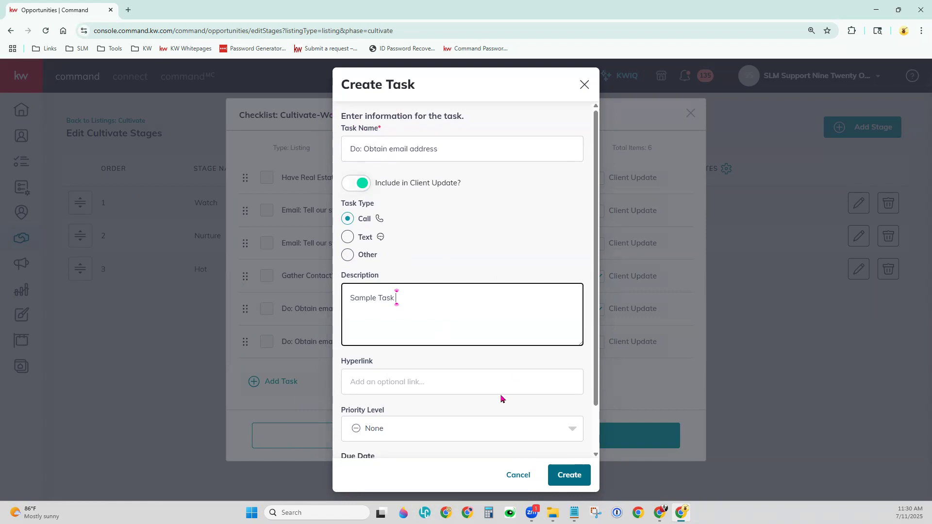
pyautogui.scroll(-1, 509, 395)
pyautogui.click(566, 475)
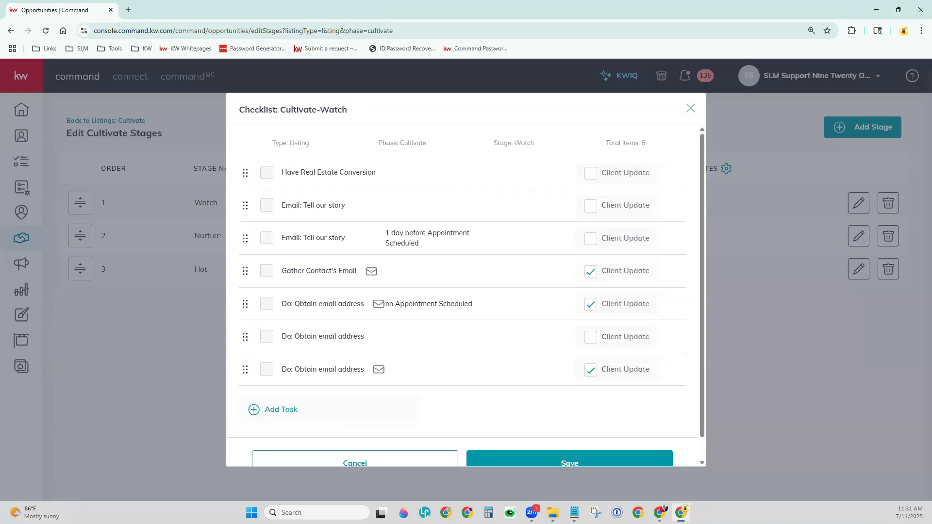
pyautogui.click(691, 107)
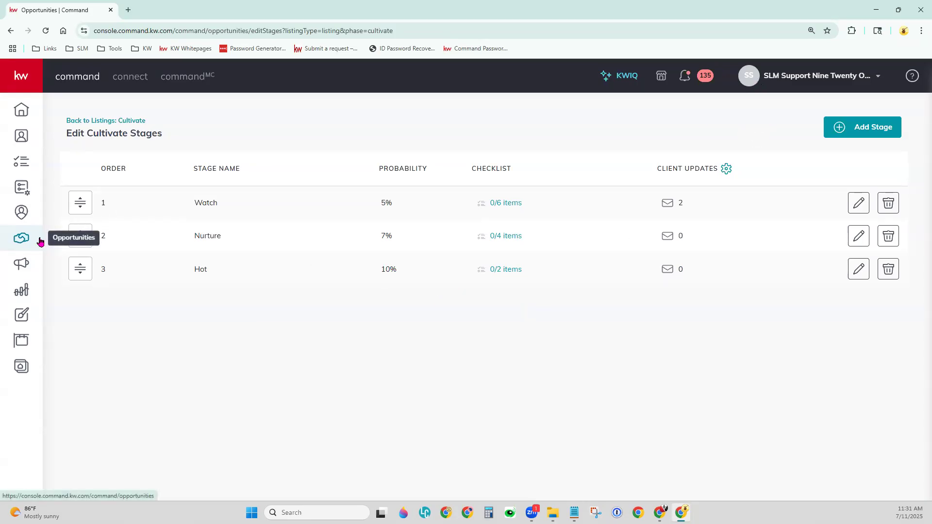
# Return to the Cultivate listings board and move the first Watch opportunity into the Nurture stage
pyautogui.click(111, 127)
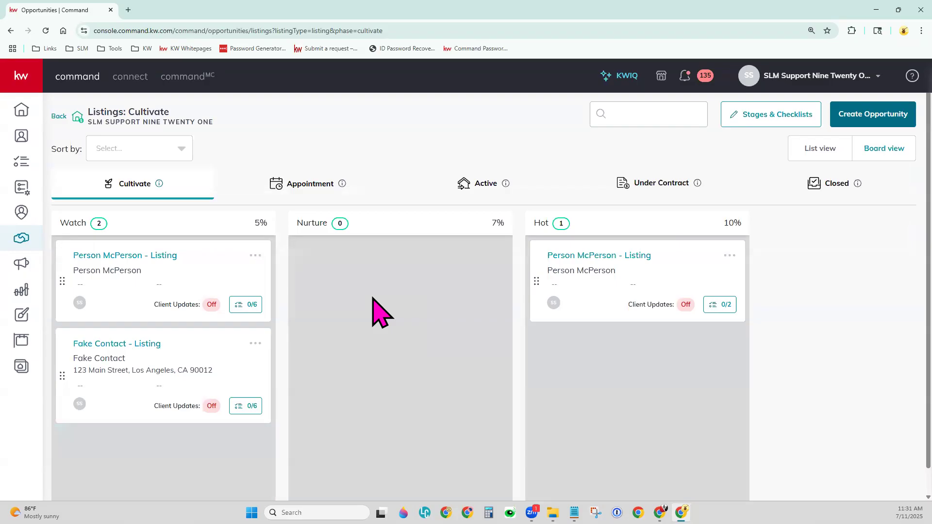
pyautogui.moveTo(114, 279); pyautogui.dragTo(456, 228)
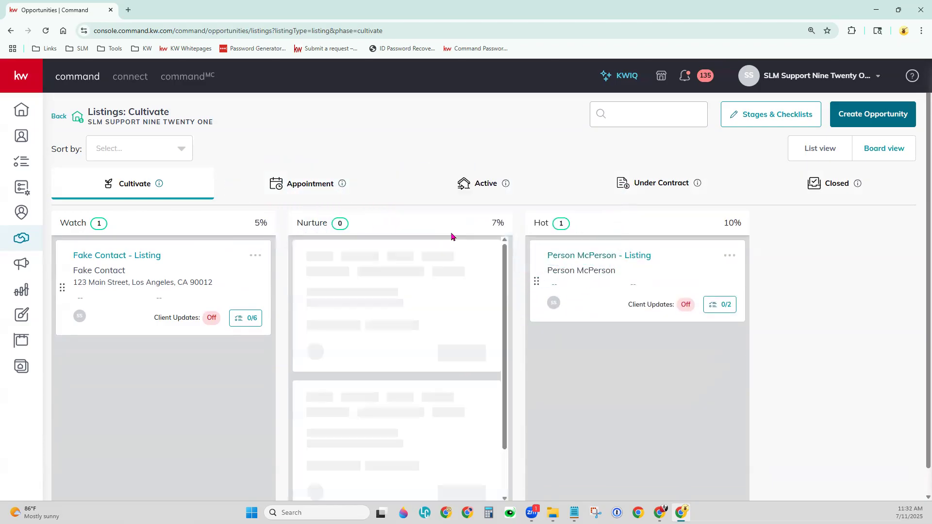
# Open the Active phase's Staging opportunity and bring up the listing selection for its property address
pyautogui.click(467, 185)
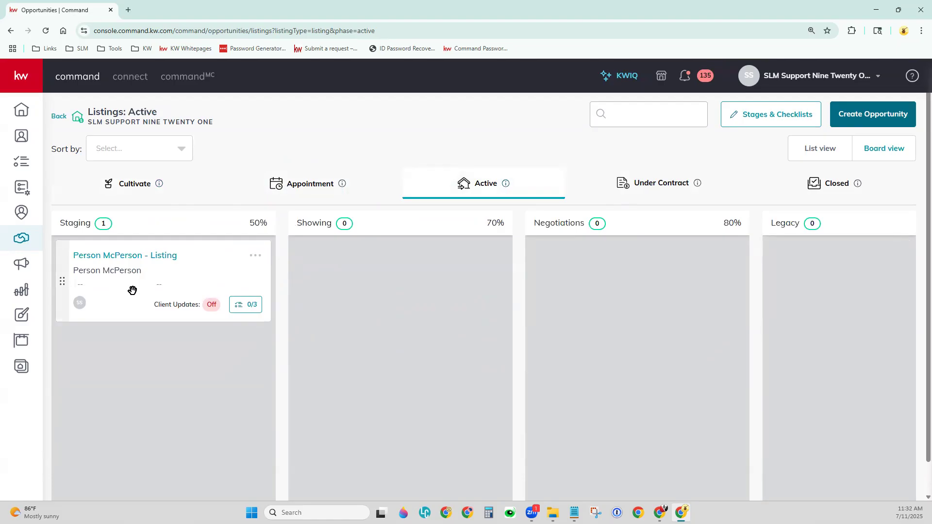
pyautogui.click(135, 257)
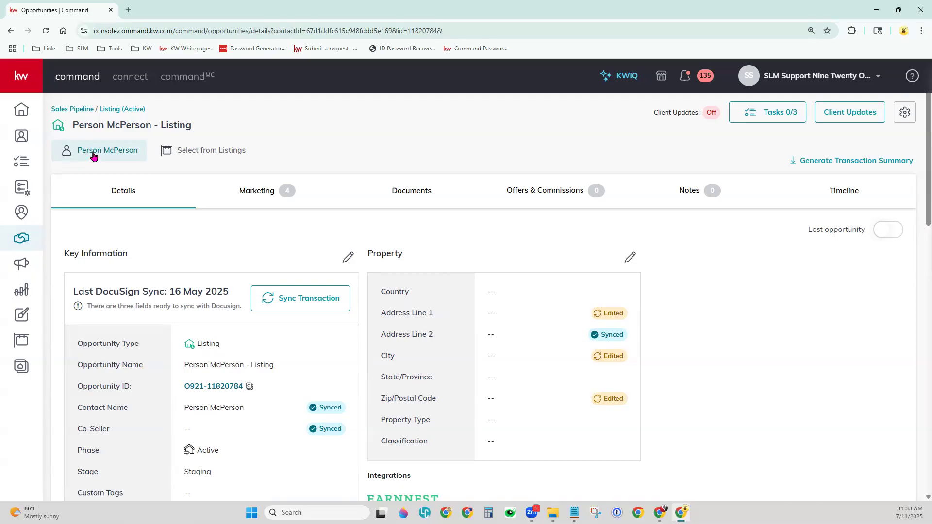
pyautogui.click(199, 151)
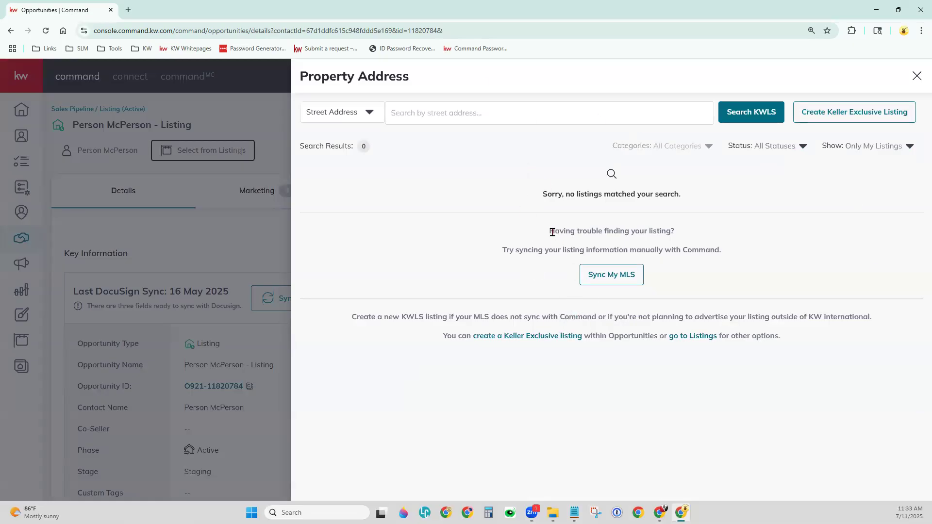
pyautogui.moveTo(541, 194); pyautogui.dragTo(705, 195)
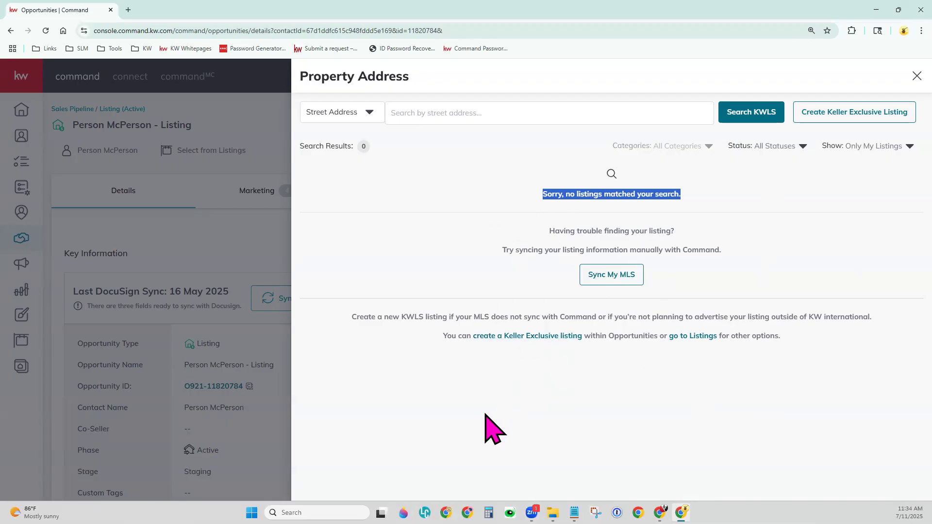
# Search KWLS for the property by MLS Number 360537
pyautogui.click(362, 117)
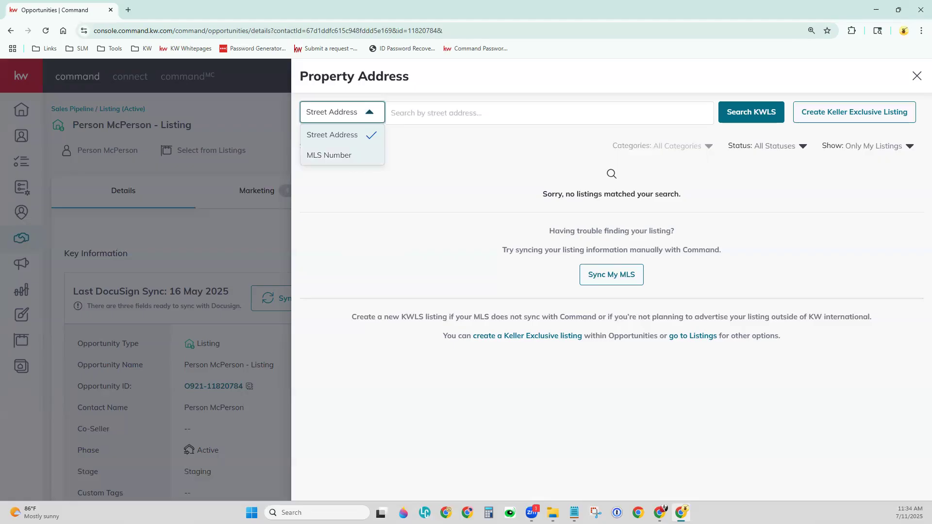
pyautogui.hotkey('alt', 'Tab')
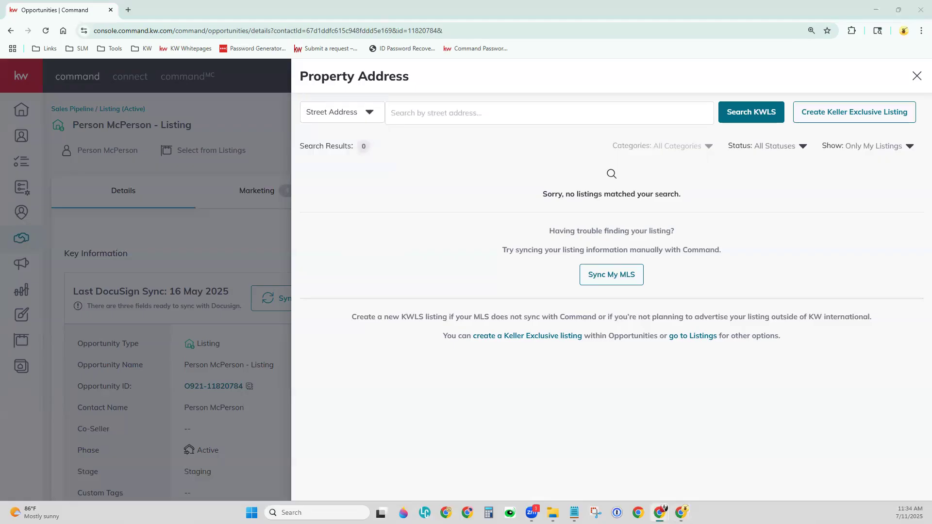
pyautogui.click(365, 112)
pyautogui.click(358, 154)
pyautogui.click(407, 113)
pyautogui.write('360537')
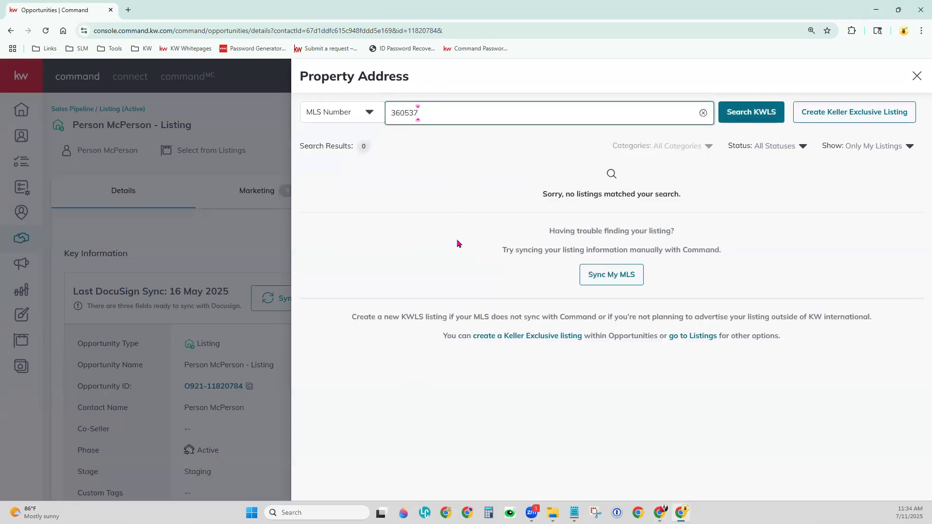
pyautogui.click(777, 114)
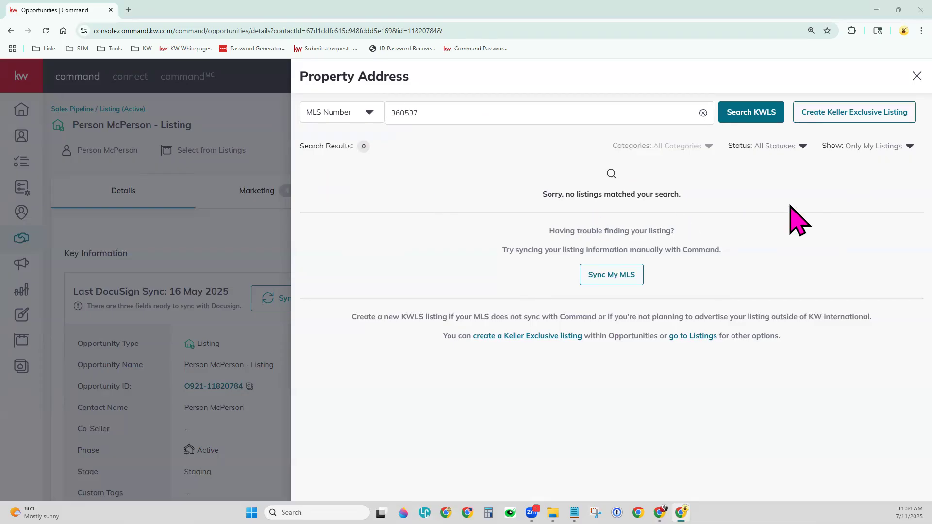
# Widen the MLS number search to All Listings and look through the matching properties
pyautogui.click(901, 149)
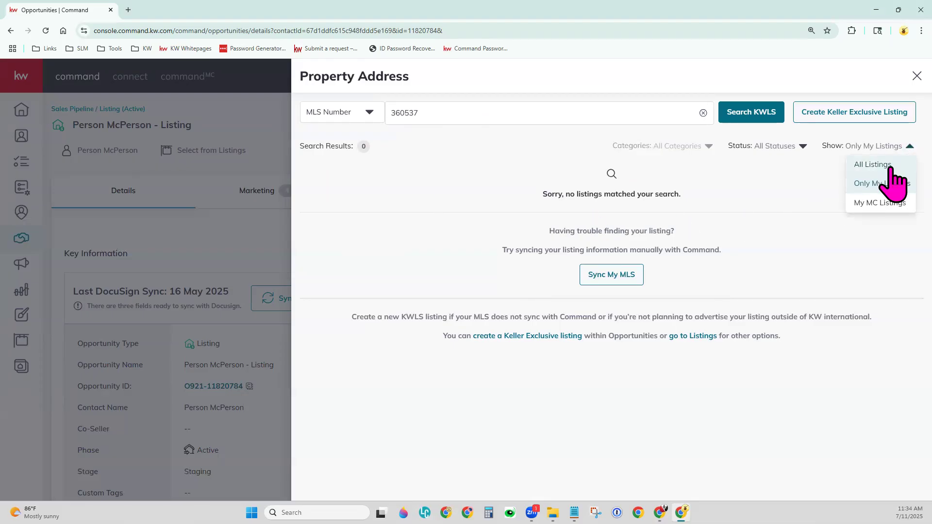
pyautogui.click(873, 164)
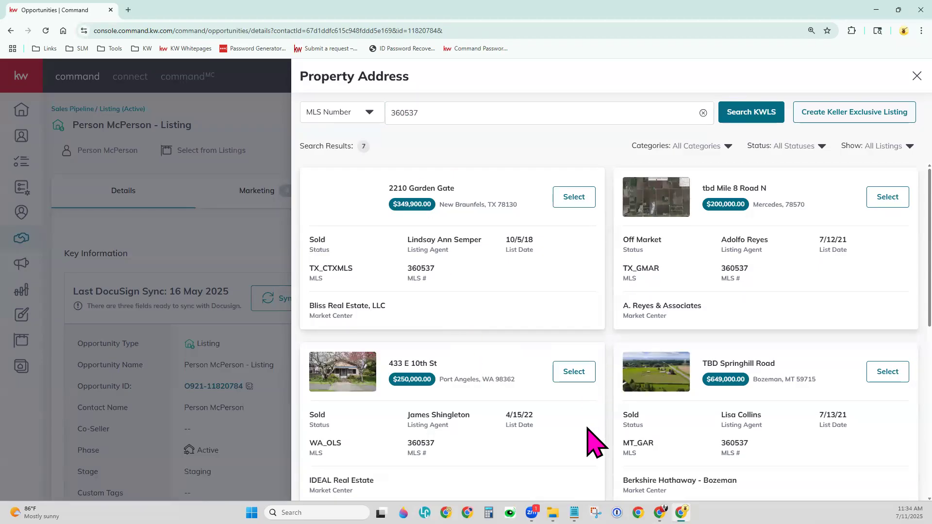
pyautogui.scroll(-7, 593, 442)
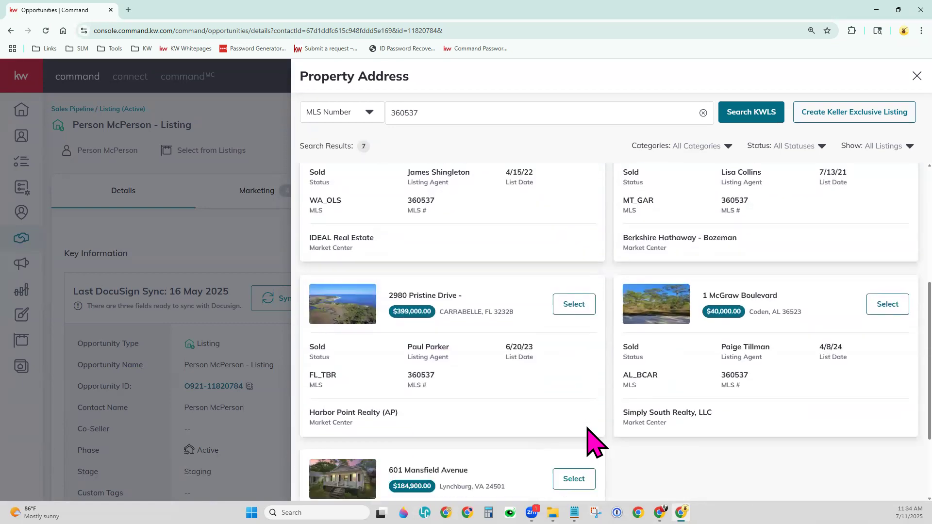
pyautogui.scroll(-1, 593, 442)
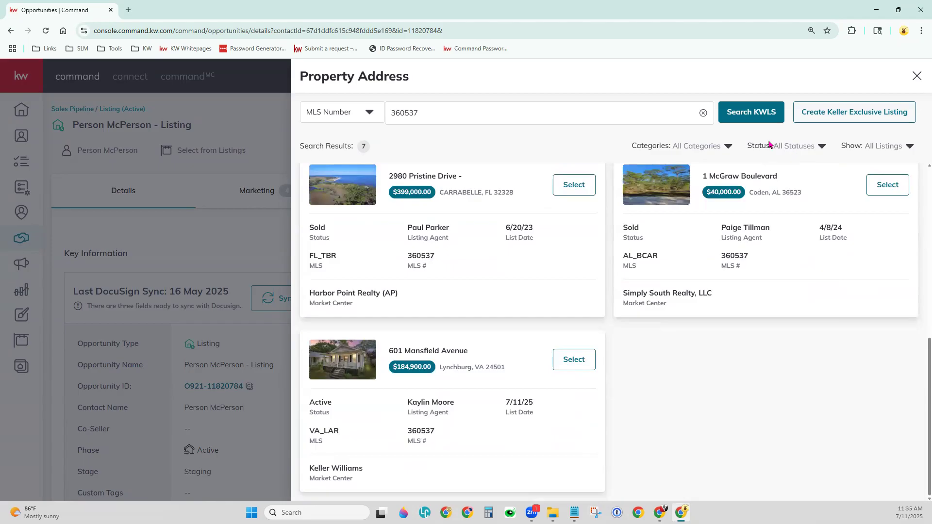
# Link the Active Keller Williams listing from the VA_LAR MLS to the opportunity and return to its details
pyautogui.click(802, 147)
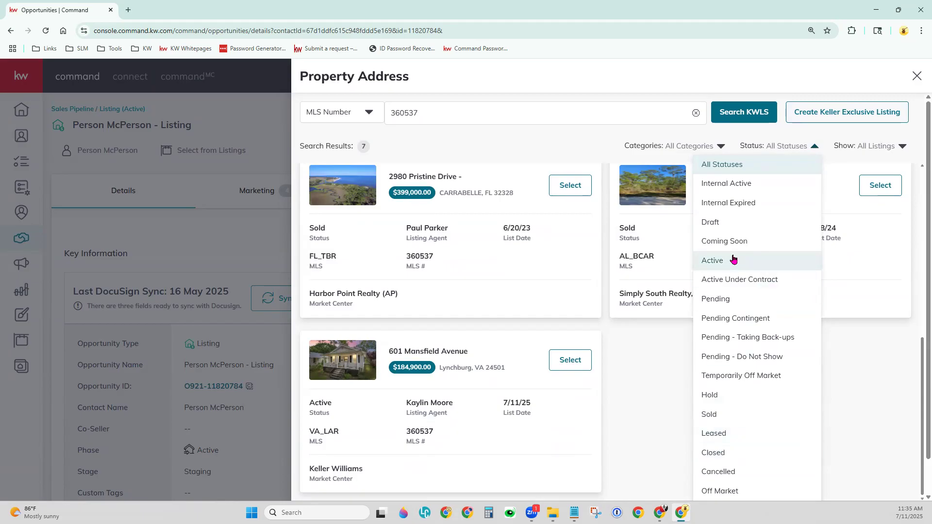
pyautogui.click(623, 432)
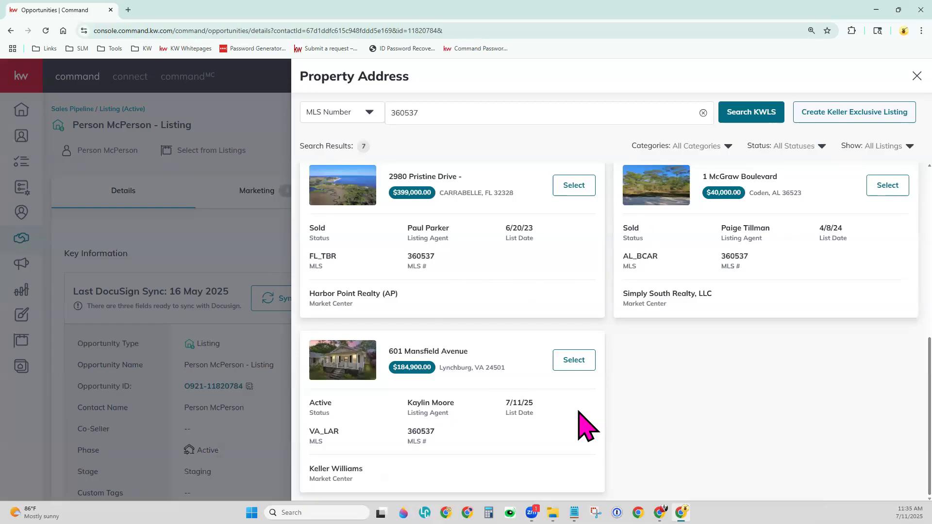
pyautogui.moveTo(311, 408); pyautogui.dragTo(336, 409)
pyautogui.click(396, 441)
pyautogui.click(588, 362)
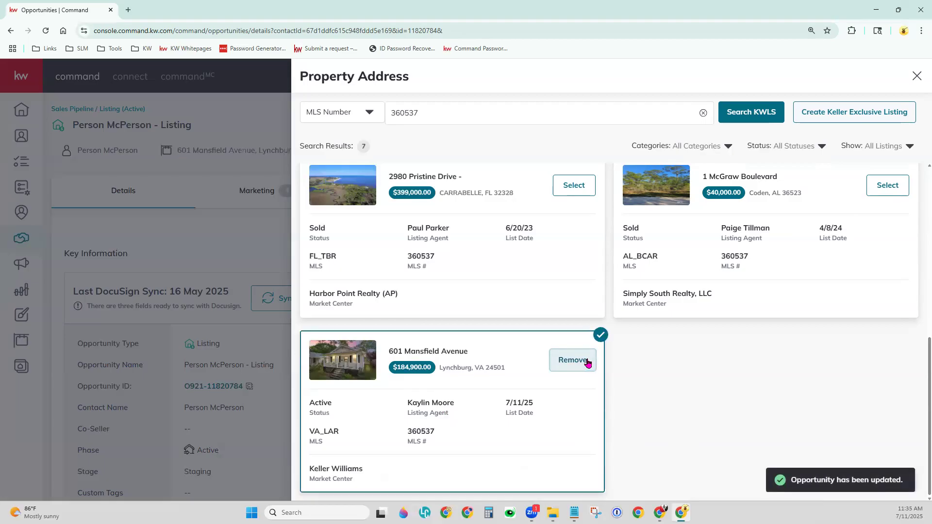
pyautogui.click(236, 126)
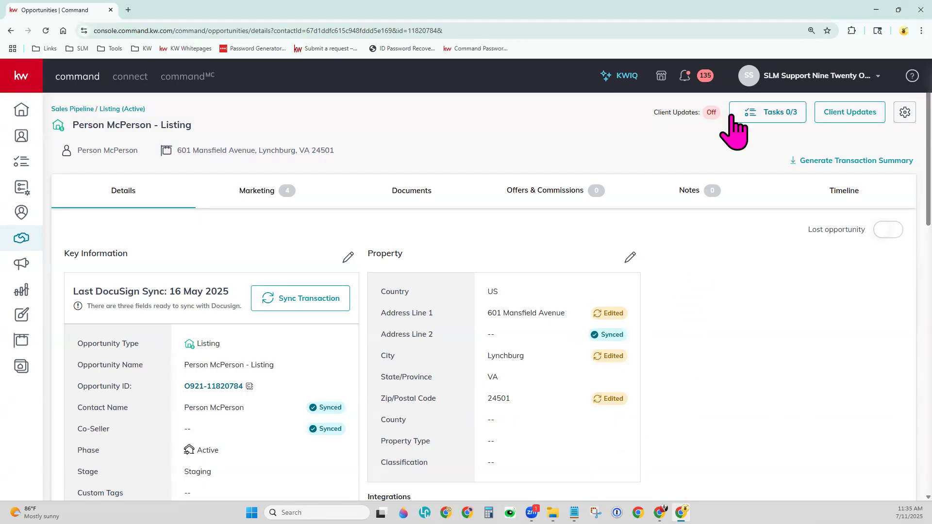
# Review the opportunity's client updates status, property fields, key dates, seller worksheet, and financial information
pyautogui.moveTo(662, 114)
pyautogui.moveTo(689, 115)
pyautogui.moveTo(718, 122)
pyautogui.scroll(-3, 682, 407)
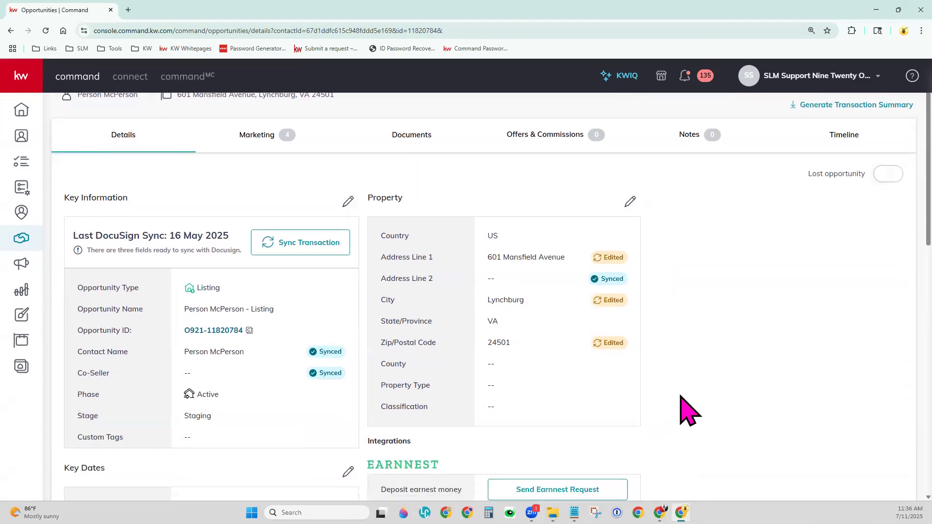
pyautogui.scroll(-3, 682, 412)
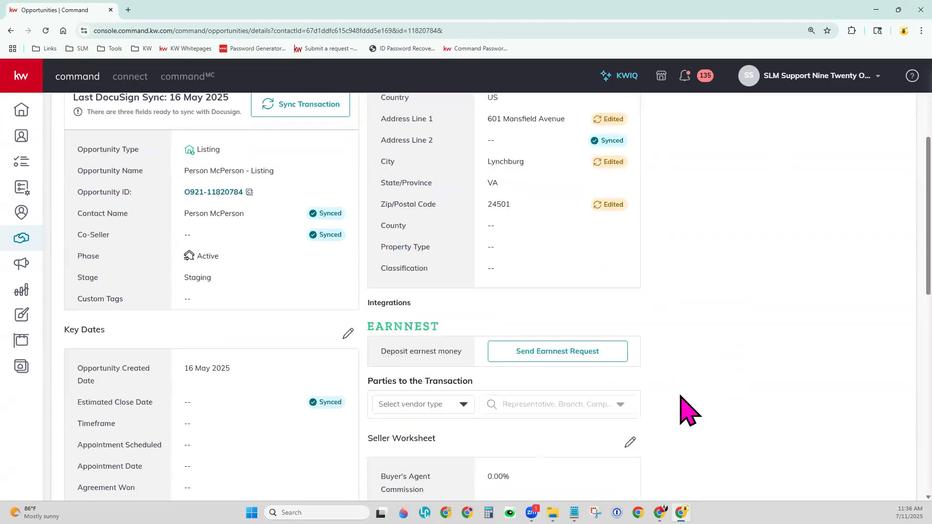
pyautogui.scroll(-2, 689, 412)
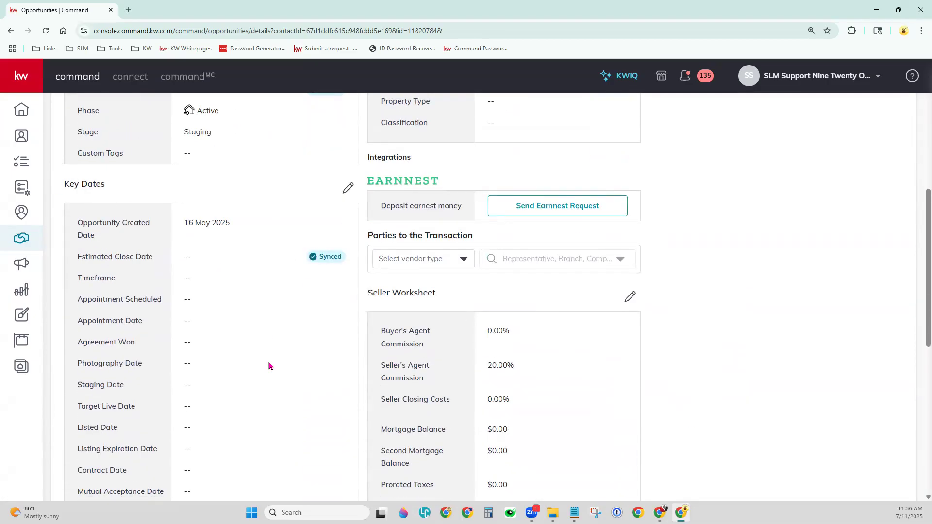
pyautogui.scroll(-3, 270, 365)
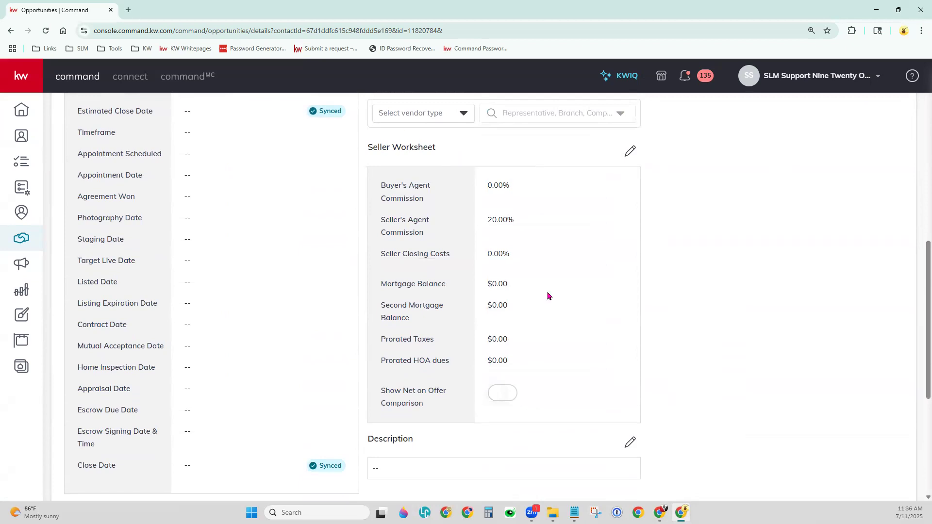
pyautogui.scroll(-4, 583, 370)
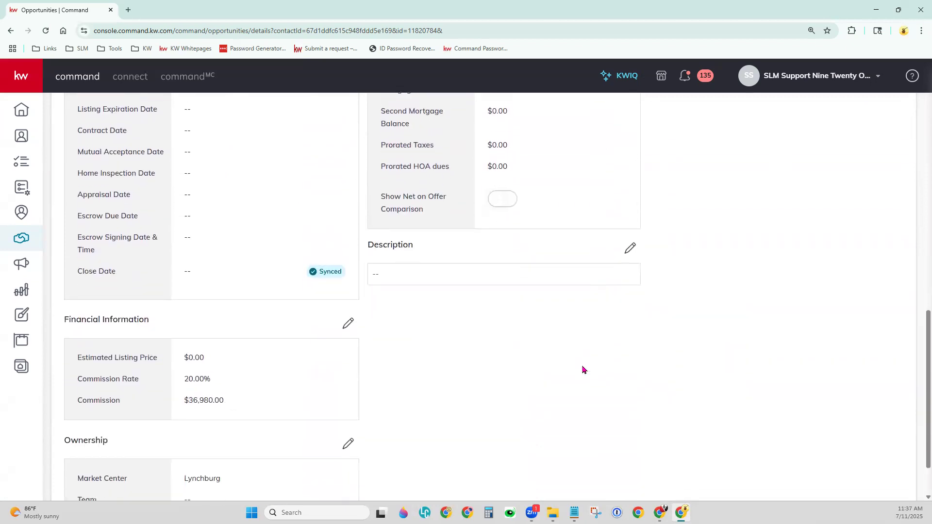
pyautogui.scroll(15, 583, 370)
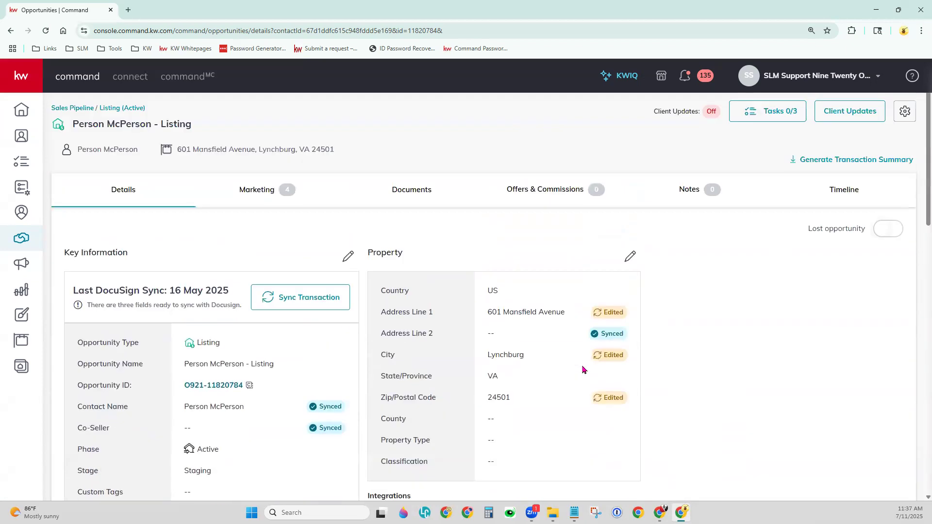
# Look through the recommended marketing designs for the opportunity
pyautogui.click(268, 193)
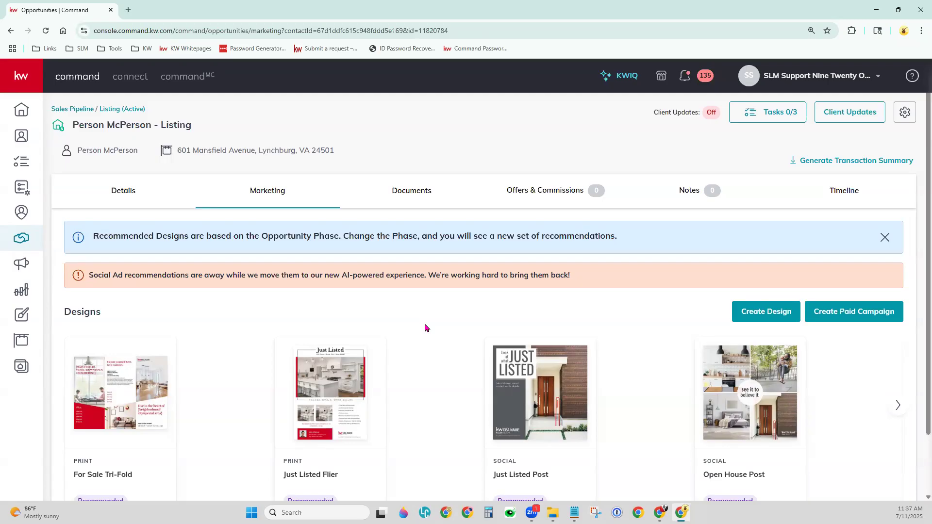
pyautogui.scroll(-2, 425, 328)
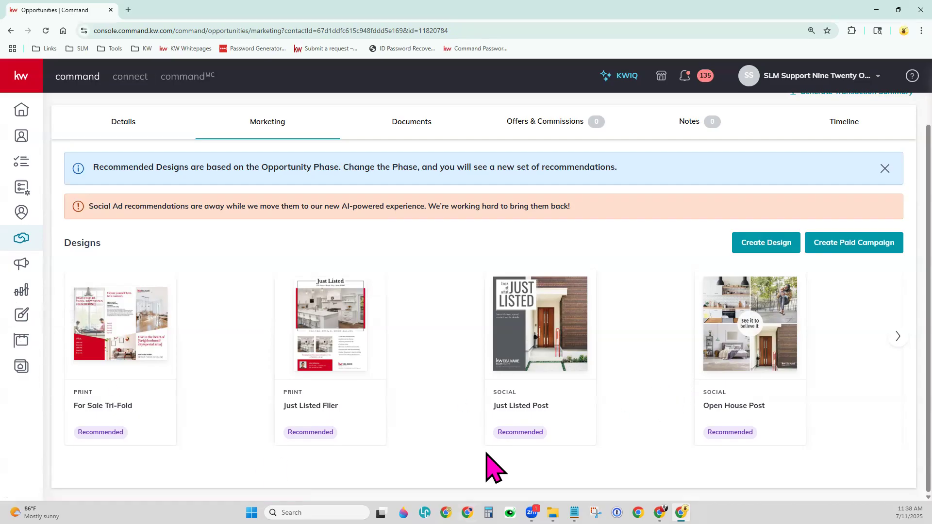
pyautogui.scroll(2, 597, 333)
# View the opportunity's documents, its offers and commissions, and its notes
pyautogui.click(422, 193)
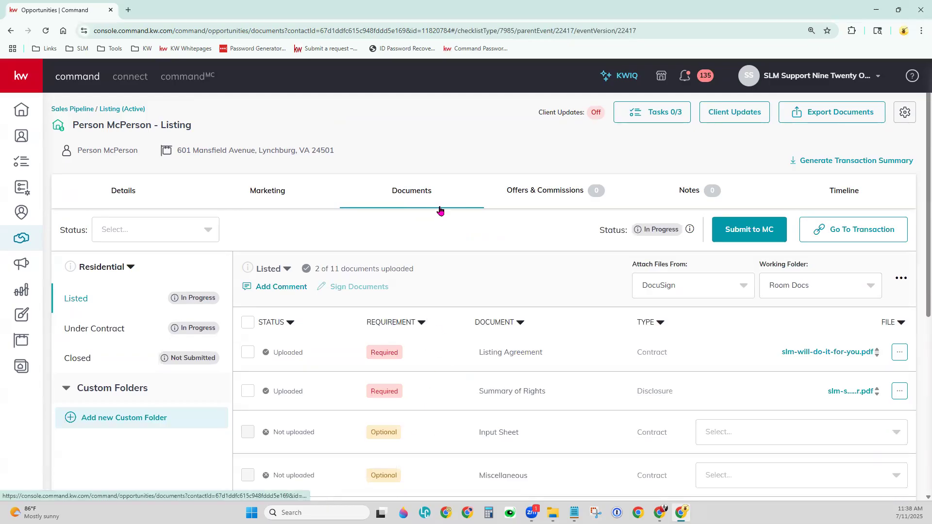
pyautogui.click(549, 196)
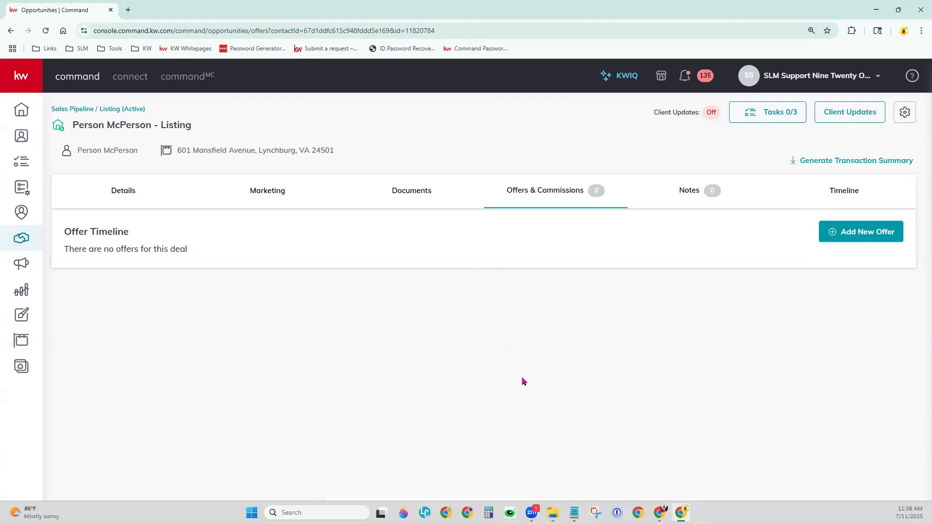
pyautogui.click(698, 206)
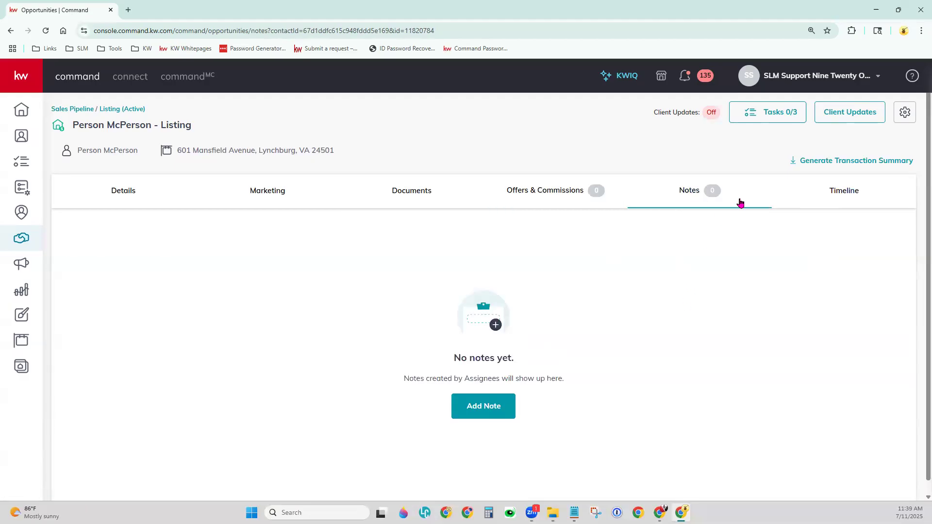
# Examine the opportunity's timeline of actions performed within the last 30 days
pyautogui.click(854, 194)
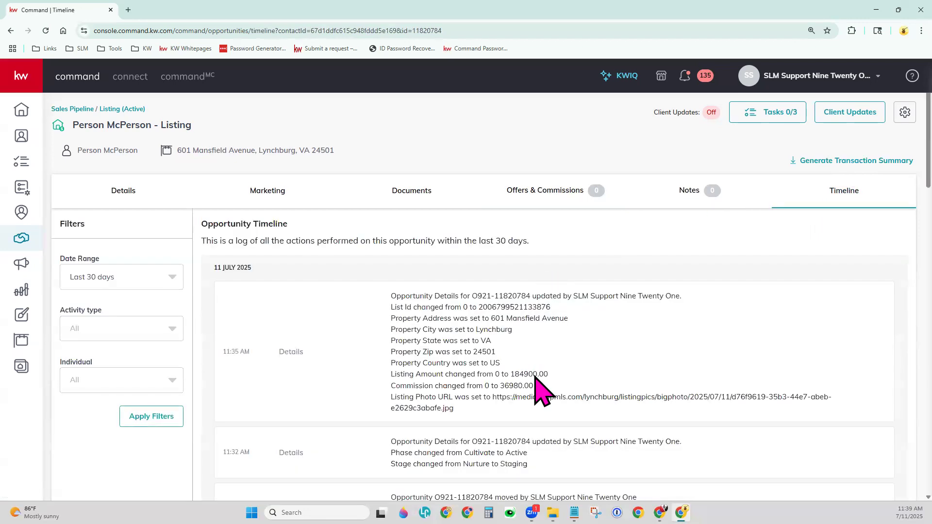
pyautogui.scroll(-4, 512, 371)
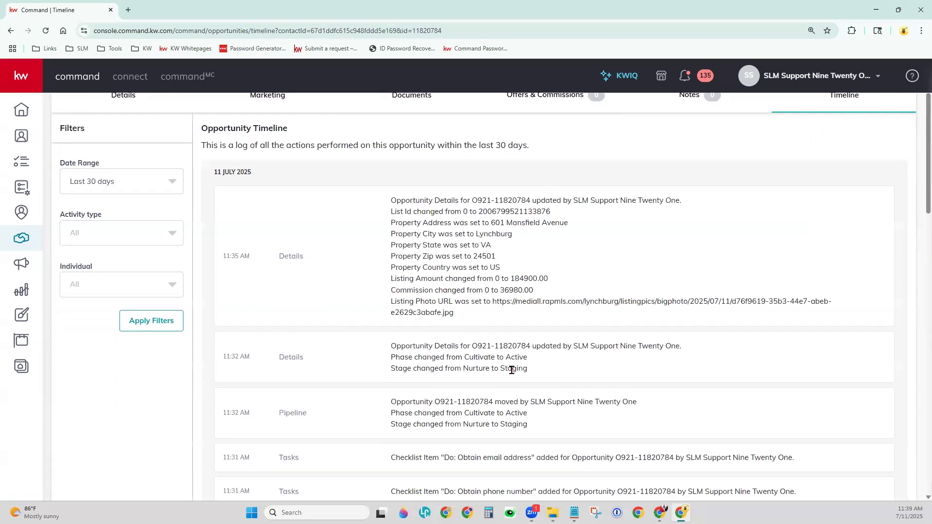
pyautogui.scroll(-6, 513, 374)
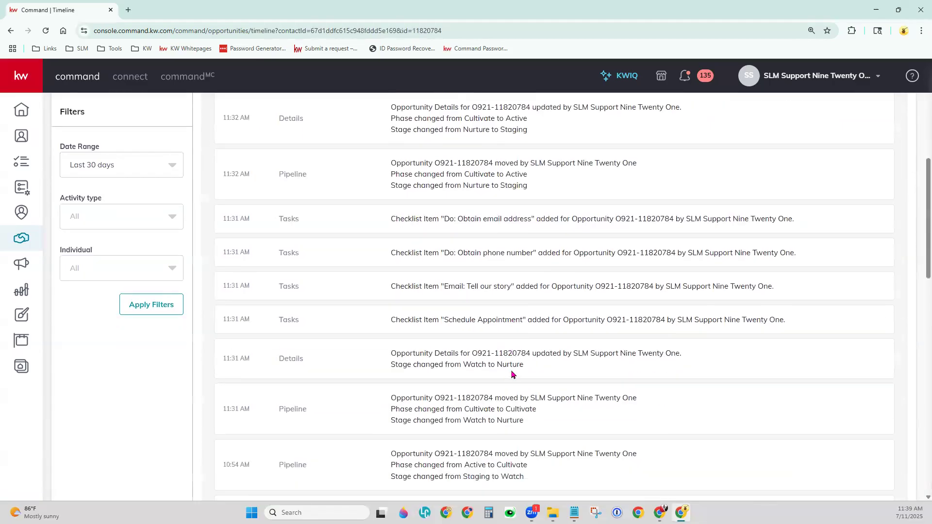
pyautogui.scroll(10, 511, 370)
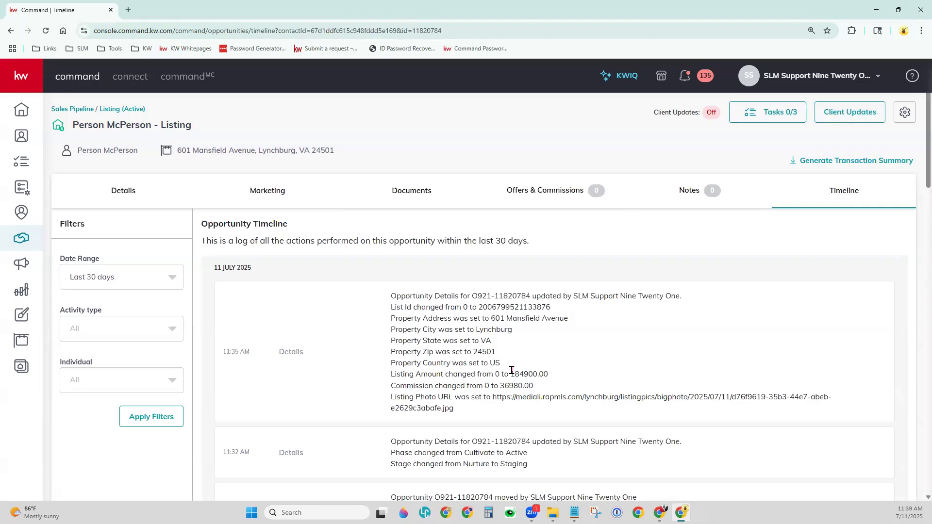
# Return to the Opportunities overview and start a new opportunity of type Listing under the Lynchburg market center
pyautogui.click(14, 242)
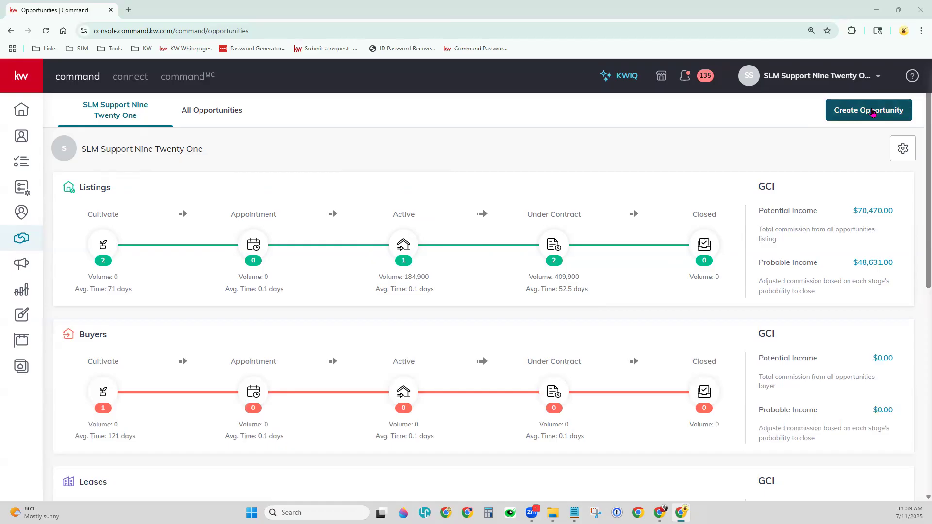
pyautogui.click(867, 110)
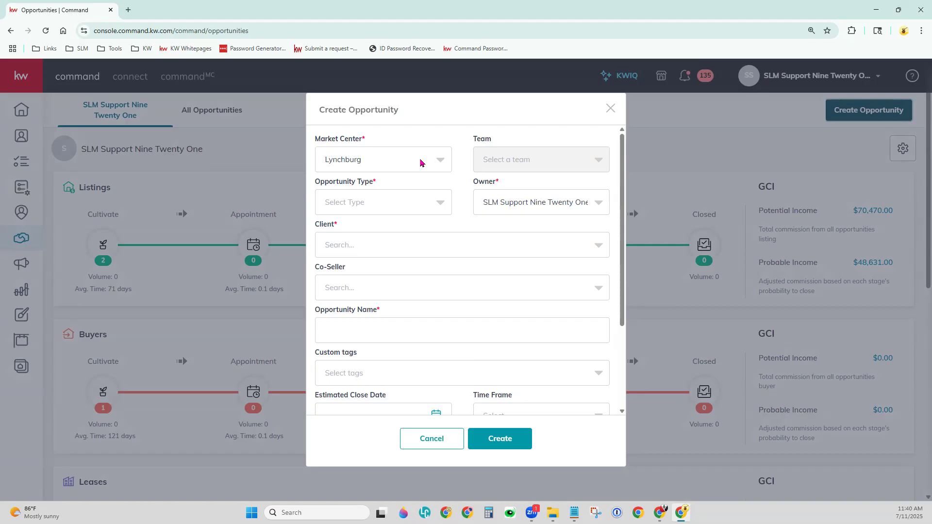
pyautogui.click(442, 162)
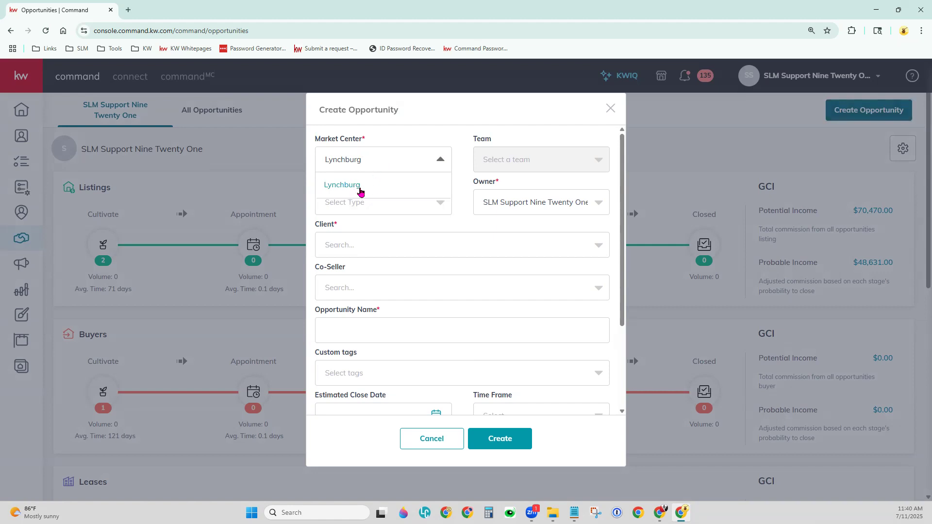
pyautogui.click(416, 111)
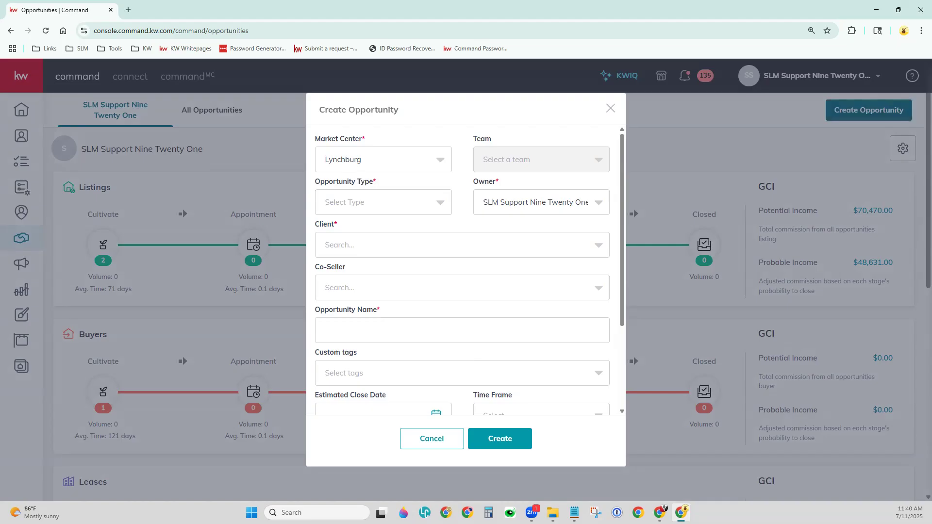
pyautogui.click(361, 164)
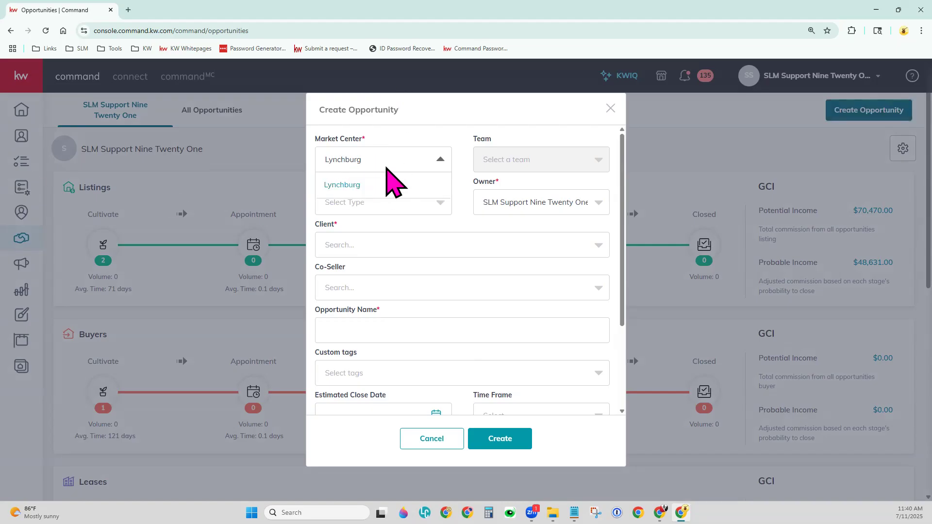
pyautogui.click(446, 126)
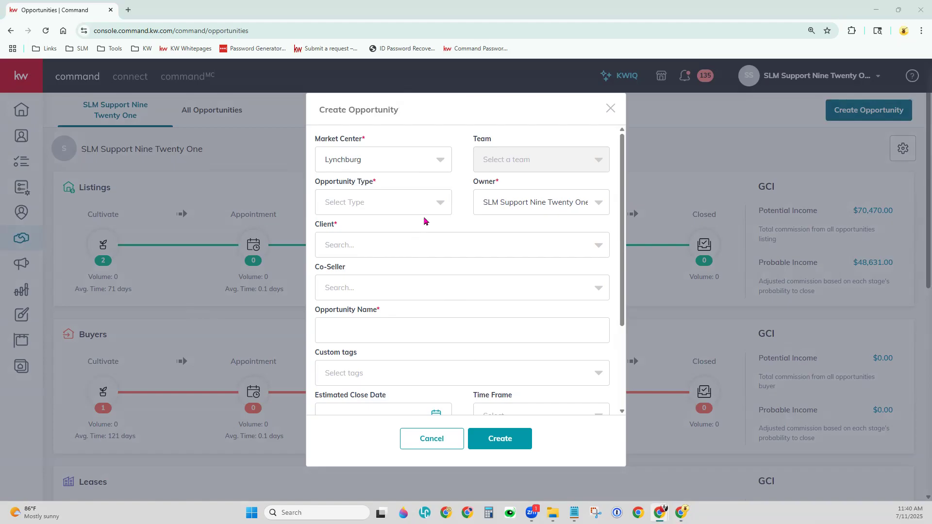
pyautogui.click(444, 207)
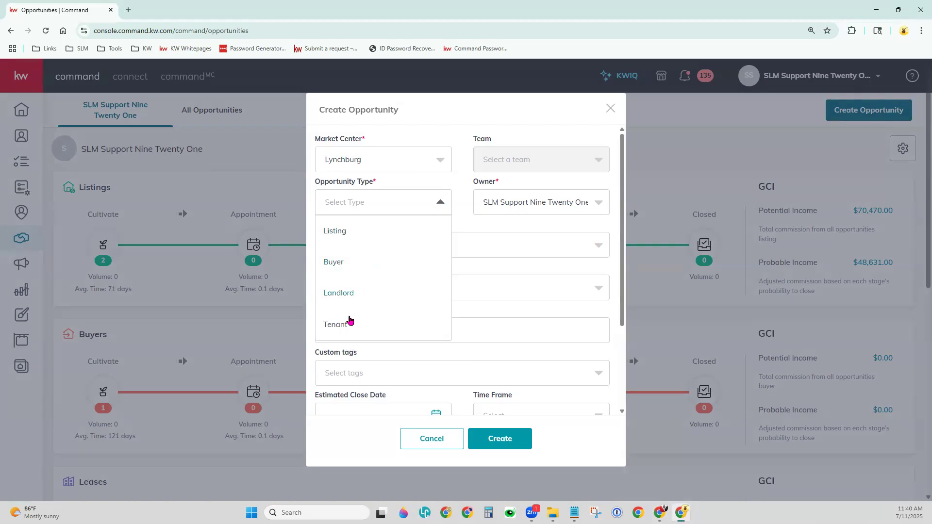
pyautogui.click(352, 231)
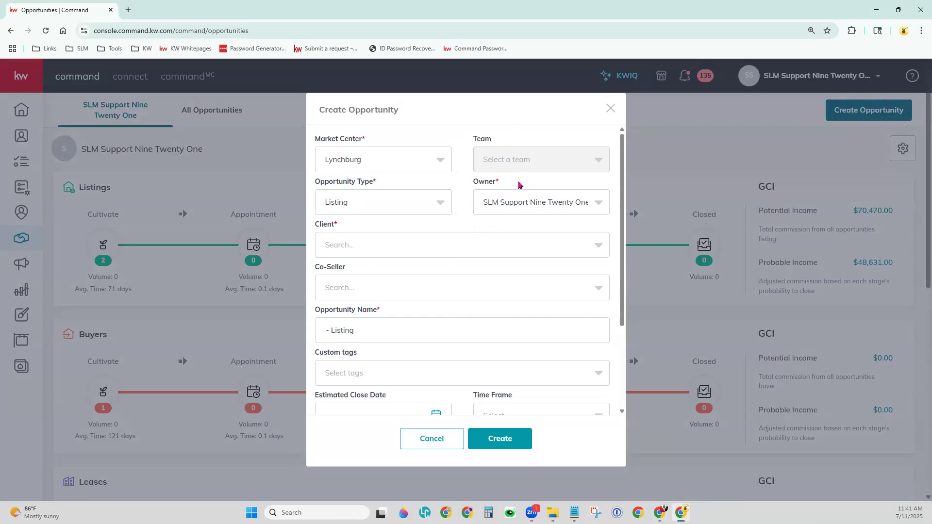
# Keep the preset owner, search the client contacts for "Fake" and choose the third match as the opportunity's client
pyautogui.click(515, 208)
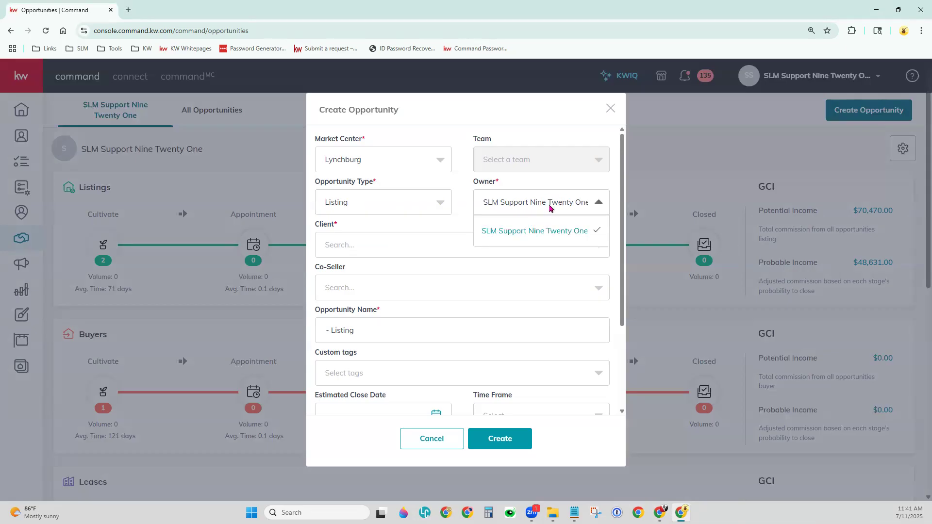
pyautogui.click(468, 225)
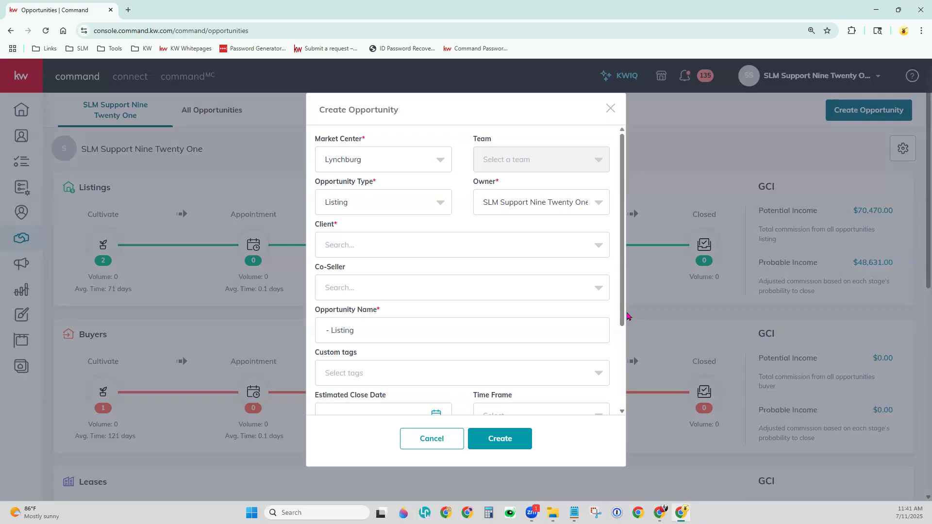
pyautogui.scroll(-1, 539, 310)
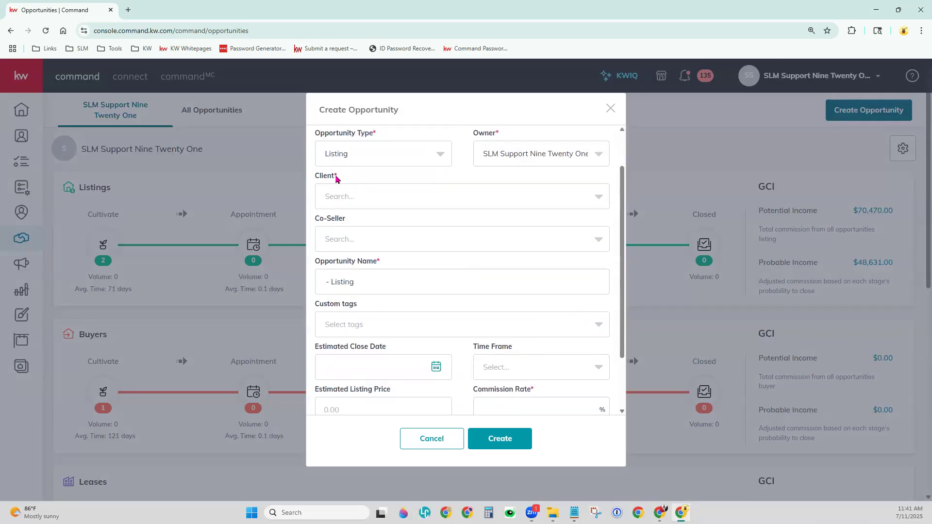
pyautogui.click(360, 198)
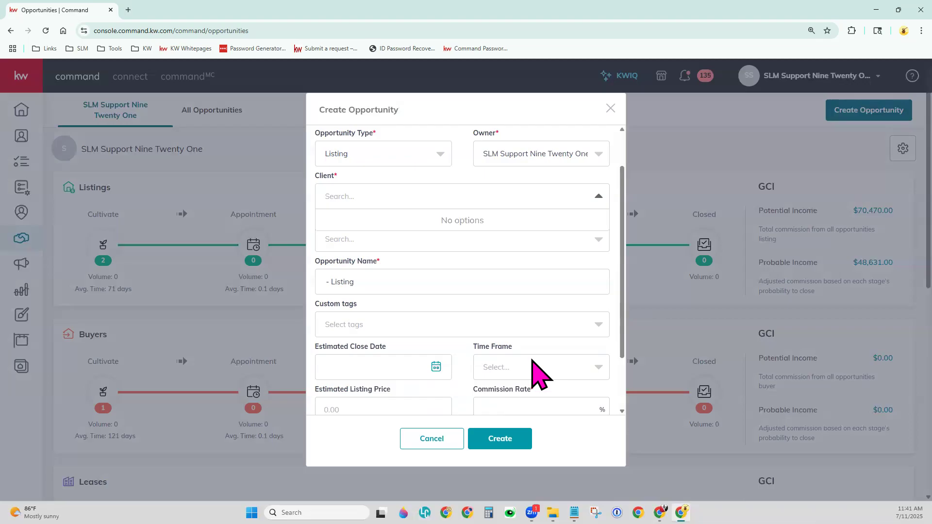
pyautogui.write('Fake')
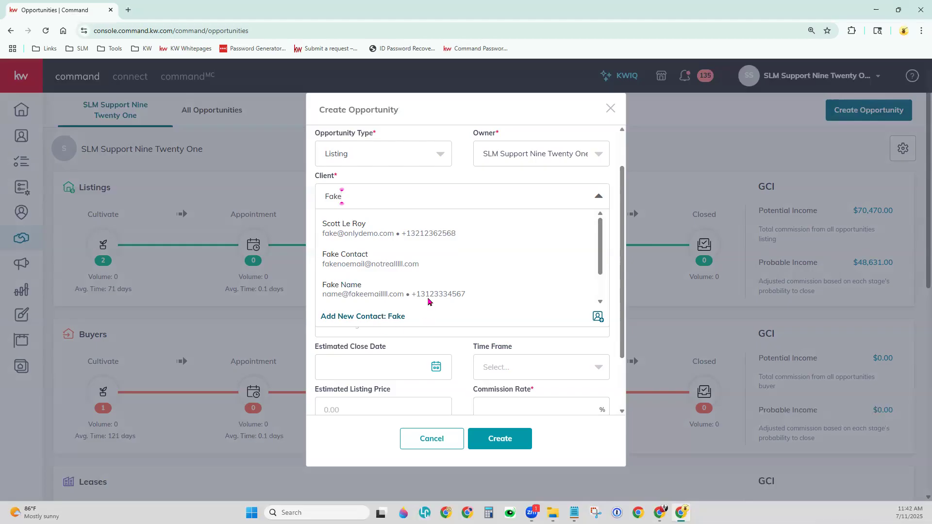
pyautogui.click(348, 291)
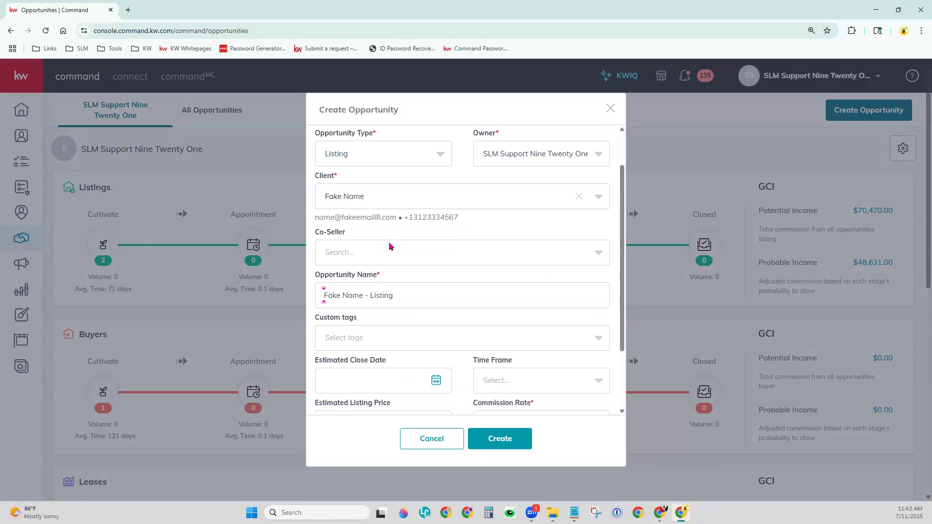
# Prefix the existing opportunity name with "Demo 07/11/25 - "
pyautogui.moveTo(327, 301); pyautogui.dragTo(405, 296)
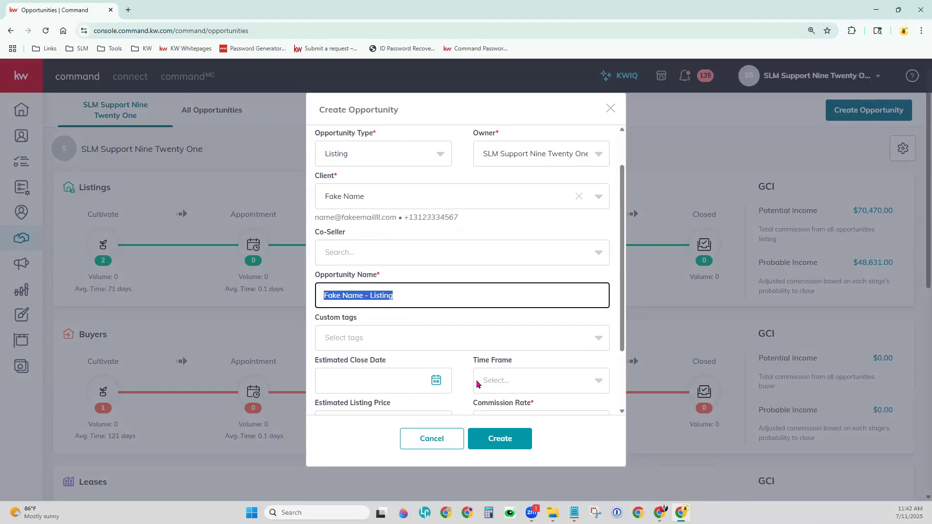
pyautogui.click(412, 291)
pyautogui.click(319, 297)
pyautogui.write('Demo -')
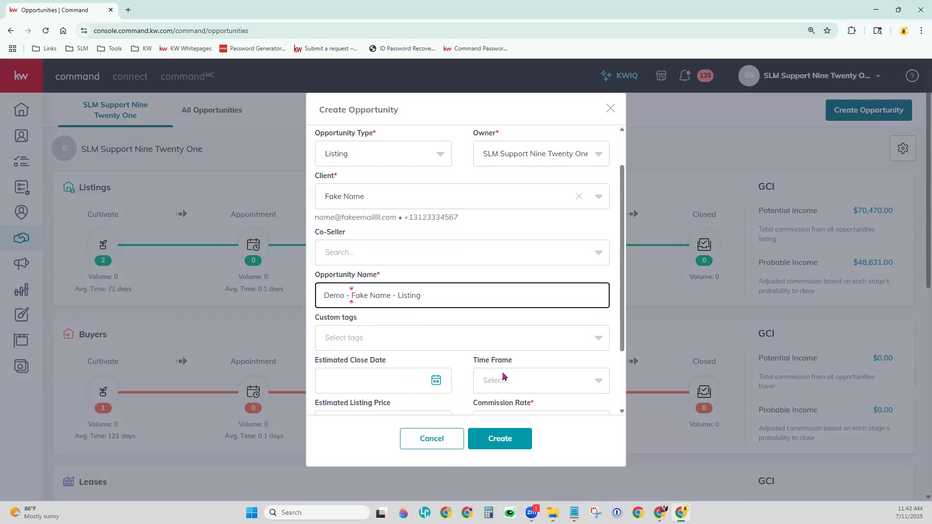
pyautogui.click(346, 295)
pyautogui.write('07/11 ')
pyautogui.write('25')
pyautogui.click(471, 284)
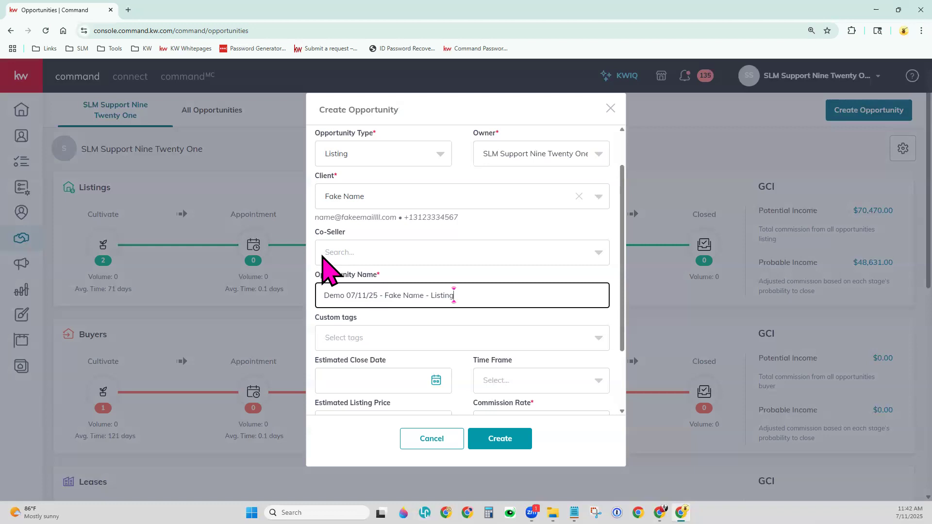
# Add the custom tags Military and Senior to the opportunity
pyautogui.scroll(-1, 599, 332)
pyautogui.scroll(-1, 600, 344)
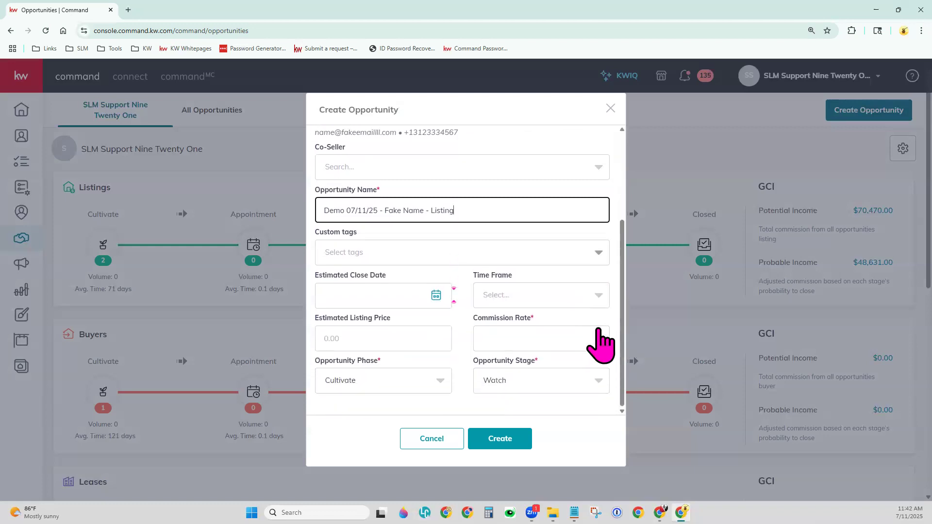
pyautogui.click(342, 250)
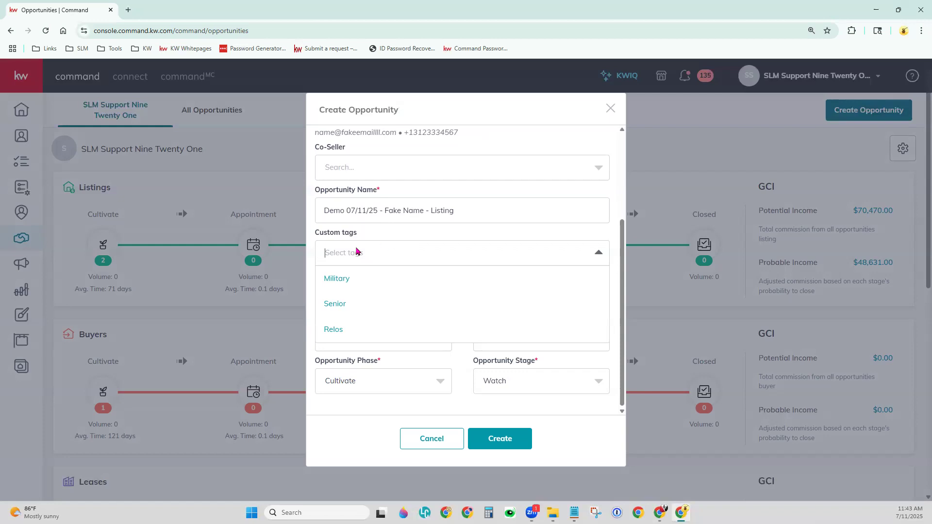
pyautogui.click(347, 281)
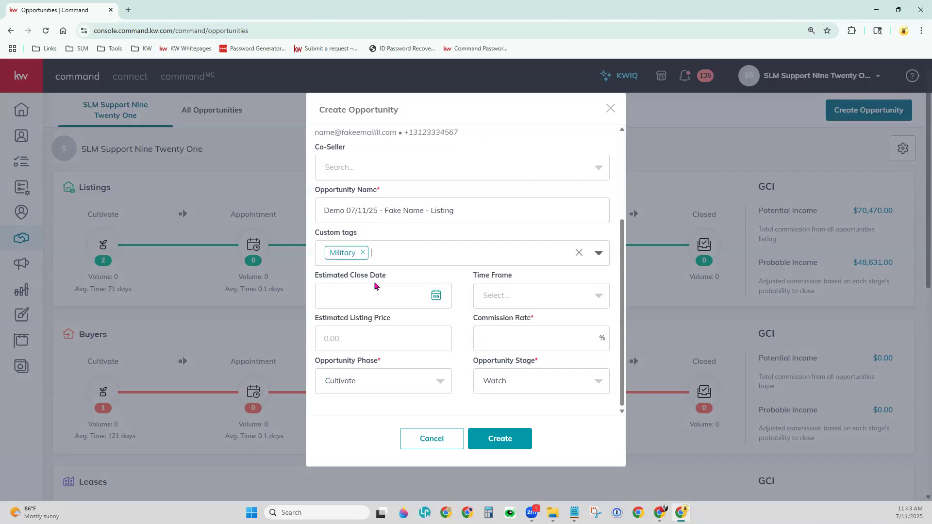
pyautogui.write('senio')
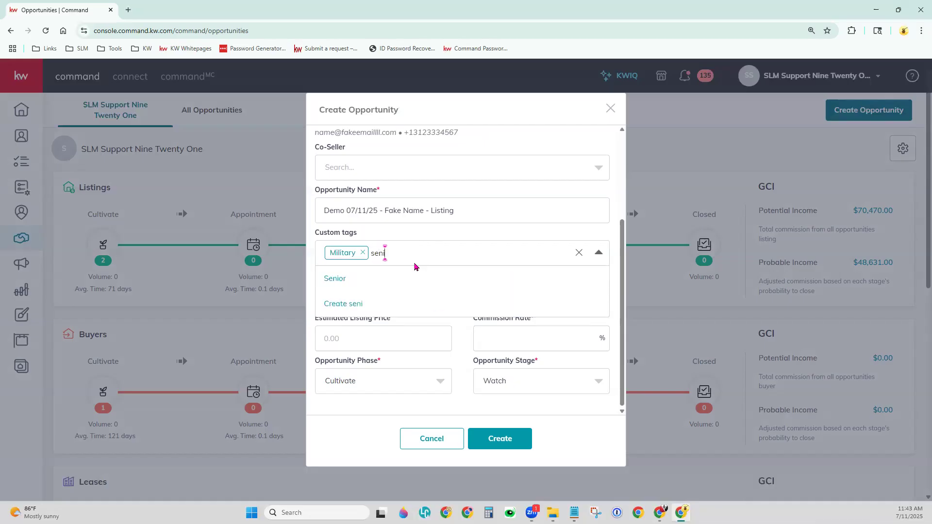
pyautogui.click(364, 280)
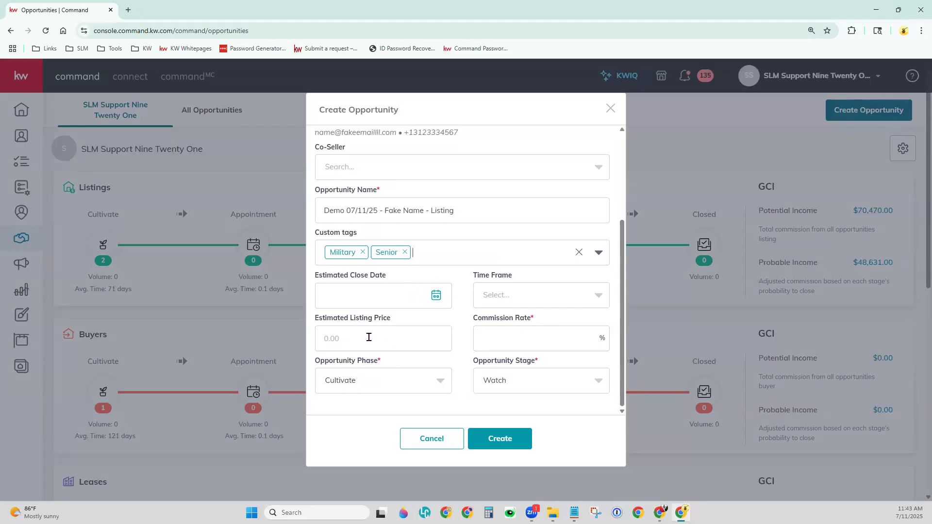
# Review the time frame options without choosing one, and set the commission rate to 20%
pyautogui.click(512, 298)
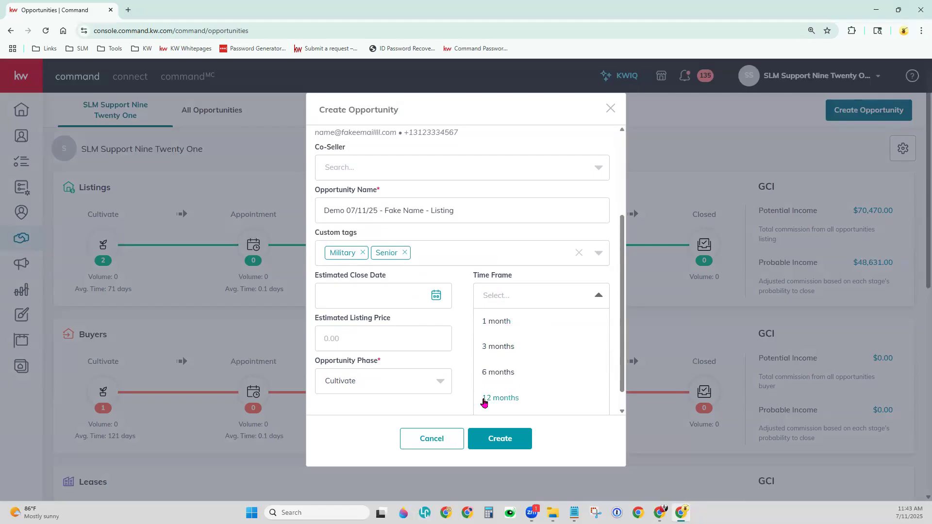
pyautogui.click(466, 291)
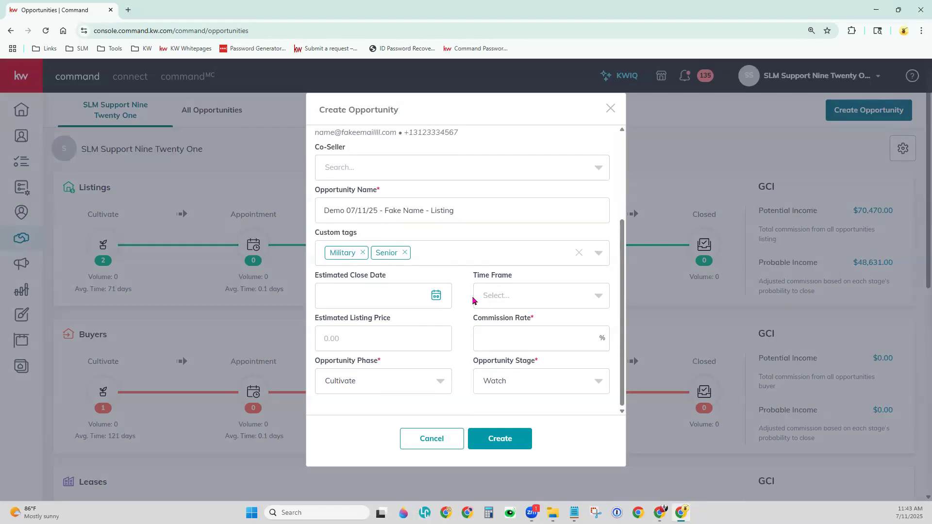
pyautogui.click(529, 347)
pyautogui.write('20')
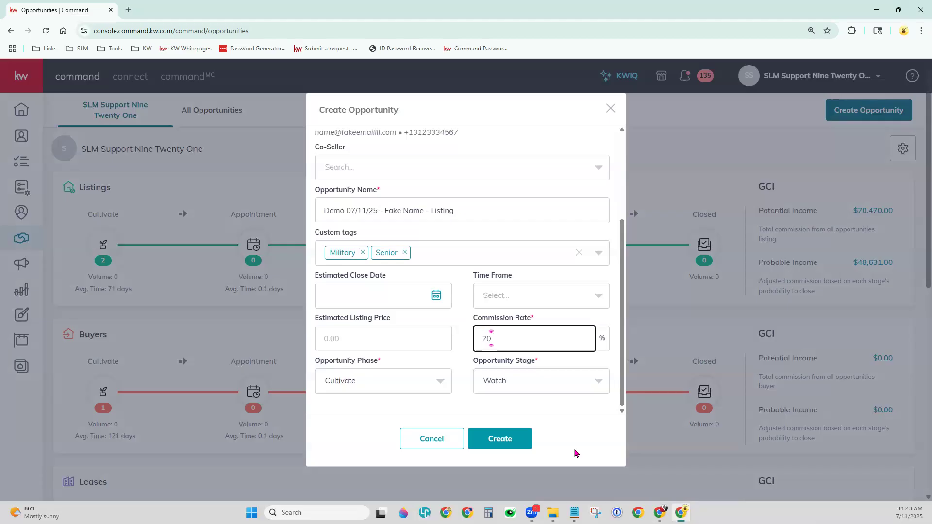
pyautogui.click(460, 351)
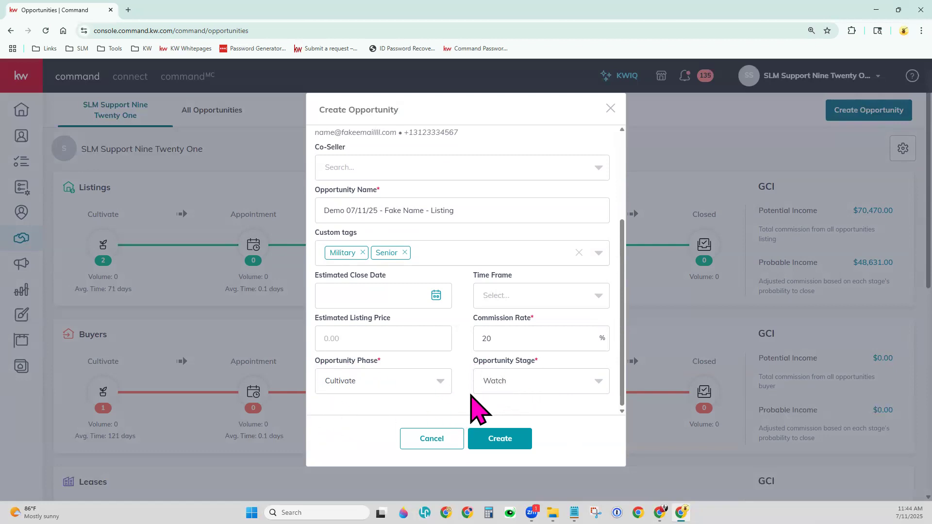
# Set the opportunity phase to Active and create the opportunity
pyautogui.click(430, 386)
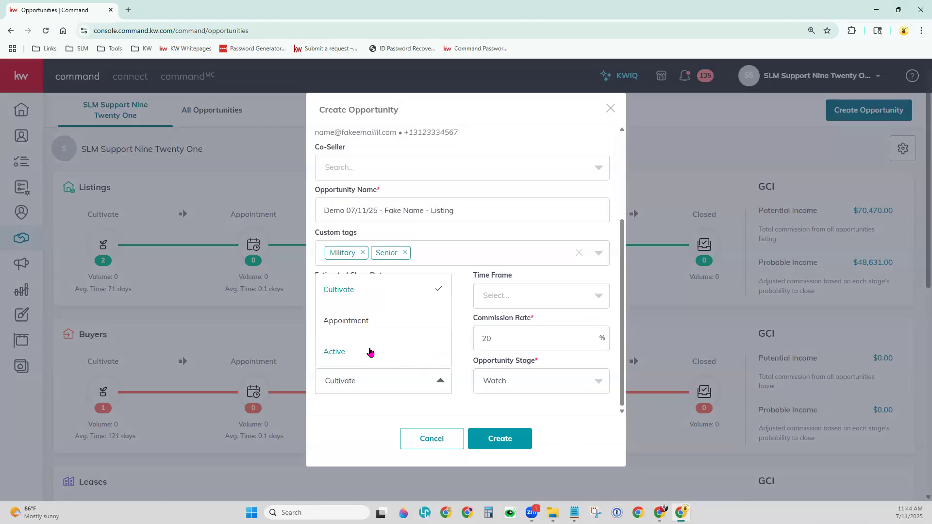
pyautogui.click(370, 353)
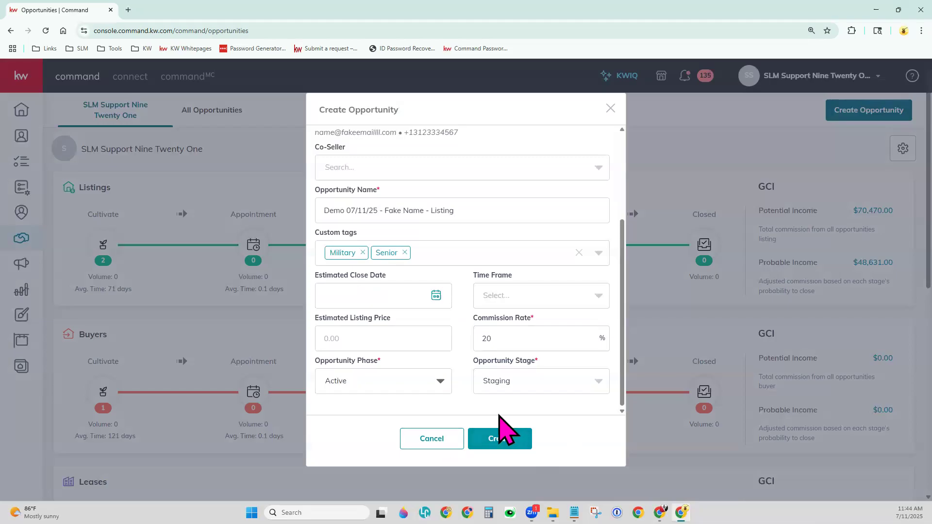
pyautogui.click(488, 439)
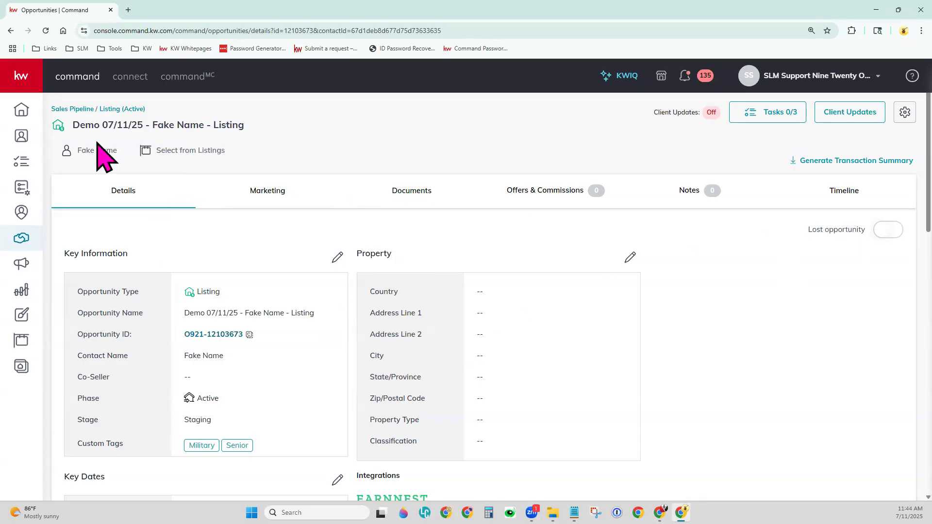
# On the Active listings board, move the new demo opportunity to the Cultivate phase and place it in the Watch stage
pyautogui.click(108, 110)
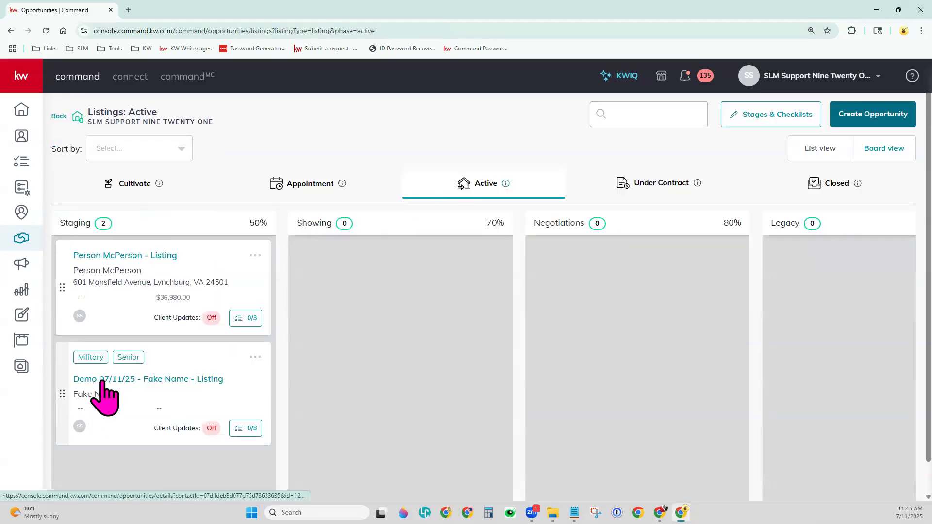
pyautogui.moveTo(121, 385); pyautogui.dragTo(100, 216)
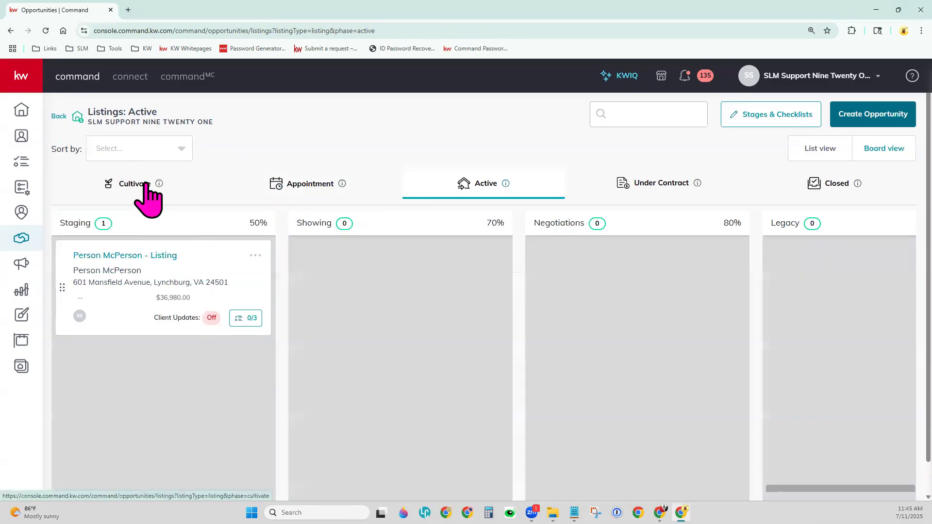
pyautogui.click(145, 187)
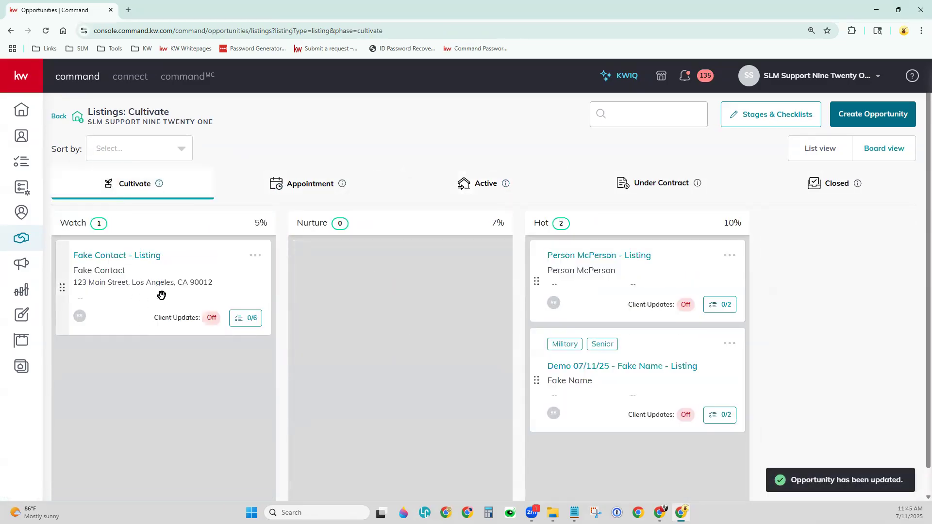
pyautogui.moveTo(623, 386); pyautogui.dragTo(121, 289)
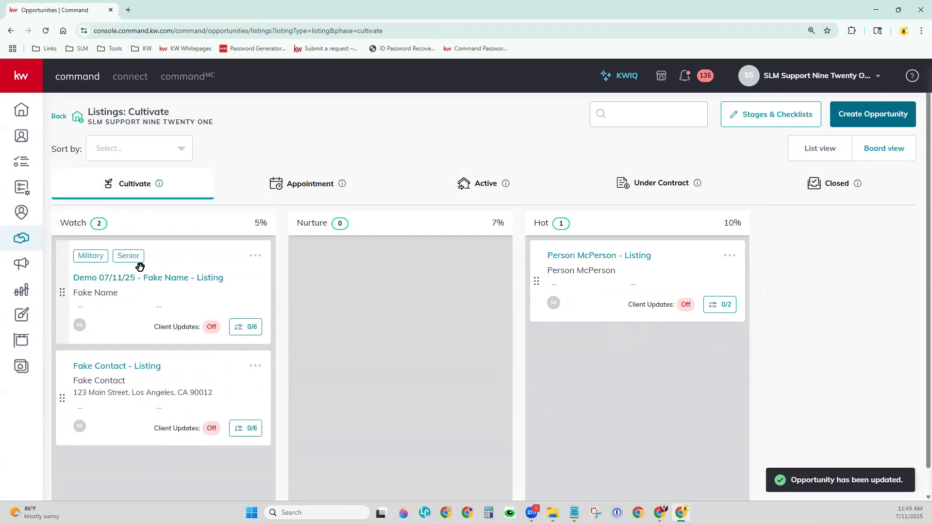
# Open the demo opportunity's details and view its editable property information fields, leaving them without saving
pyautogui.click(139, 278)
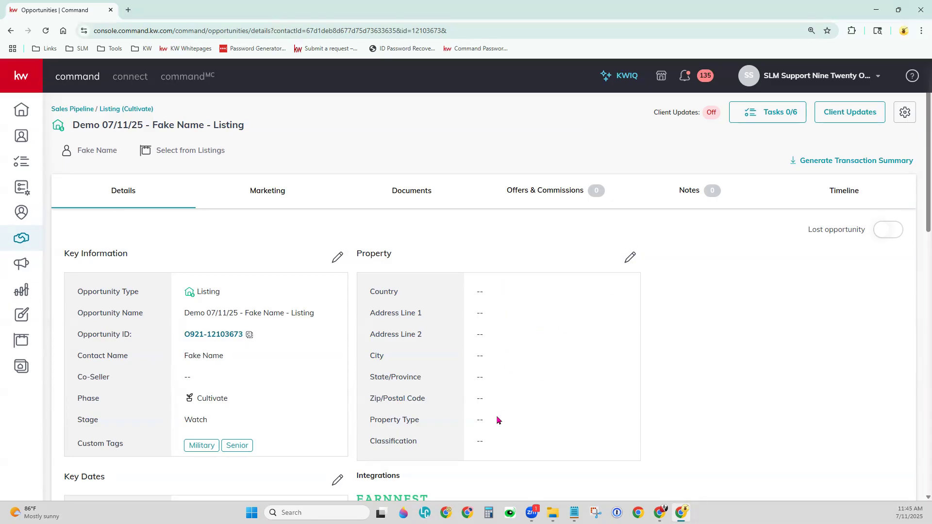
pyautogui.click(631, 263)
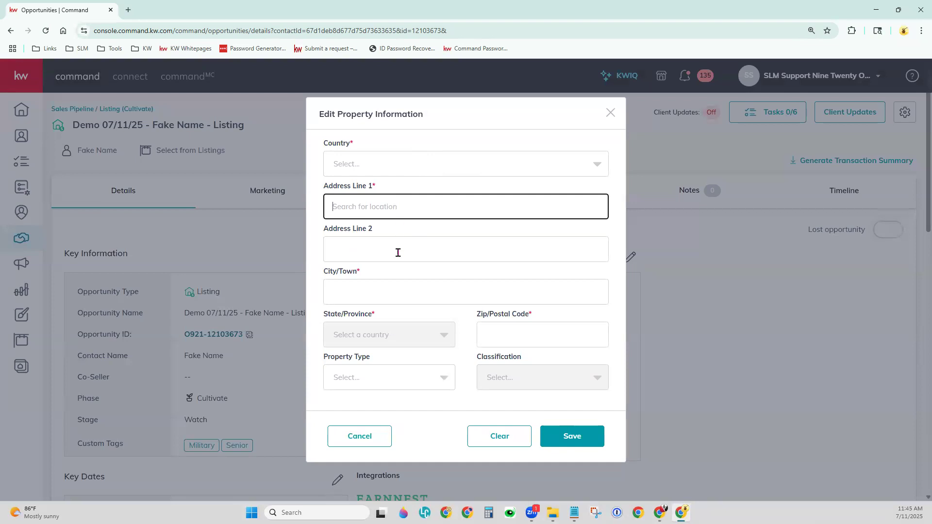
pyautogui.click(369, 435)
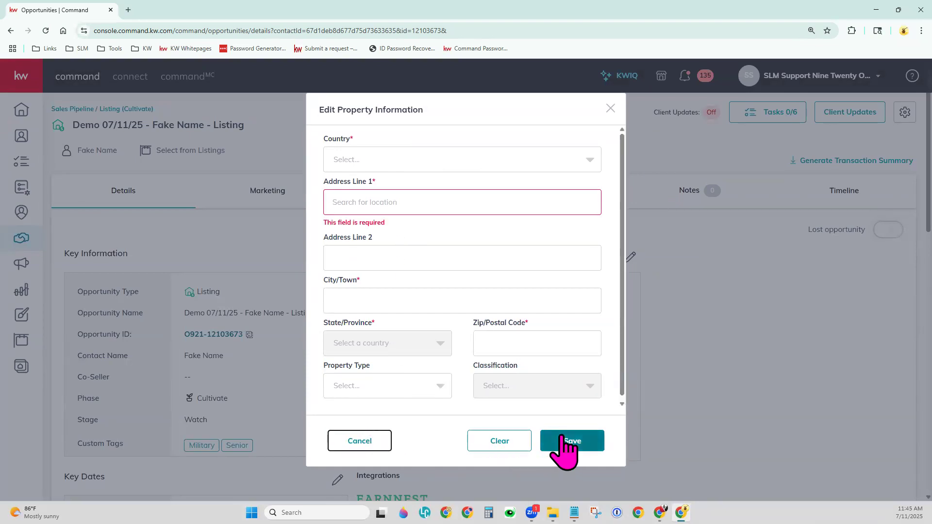
pyautogui.click(384, 440)
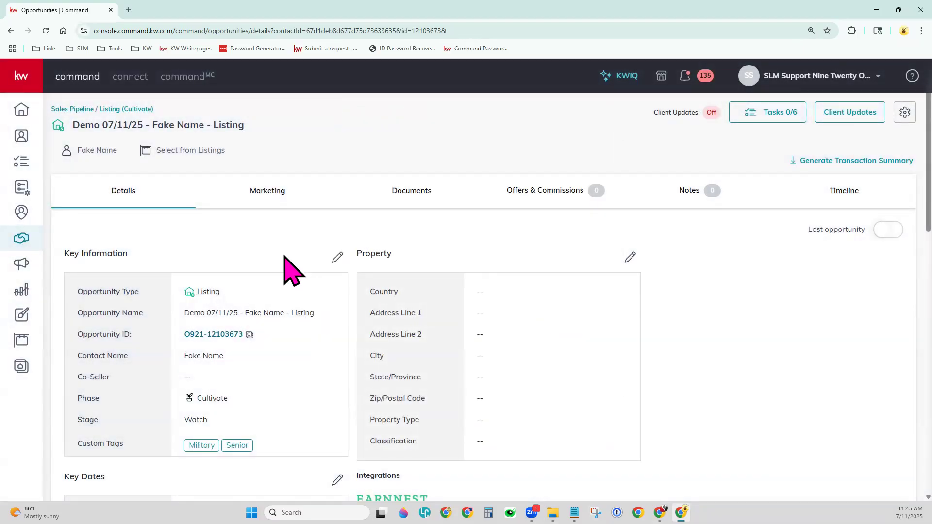
# Start selecting a listing for the opportunity and search by MLS number 360537 across all listings
pyautogui.click(169, 158)
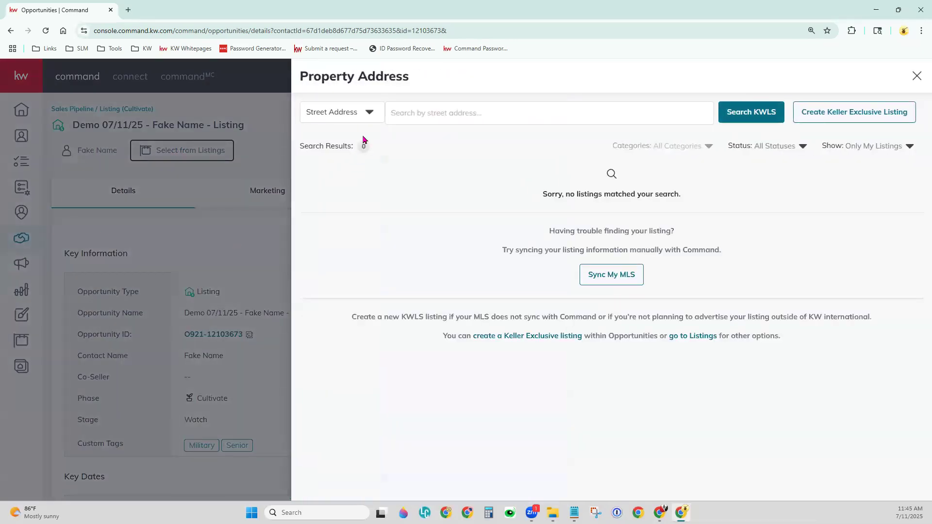
pyautogui.click(373, 112)
pyautogui.click(330, 157)
pyautogui.click(420, 111)
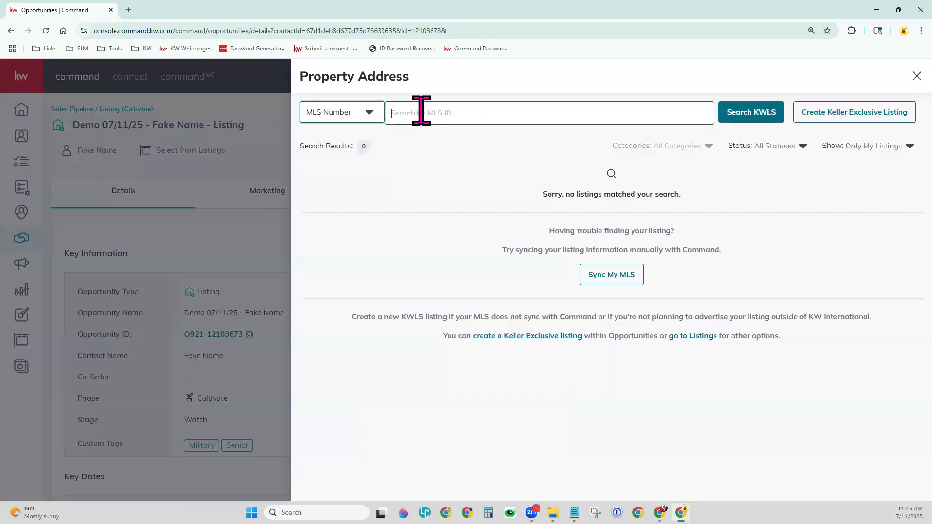
pyautogui.hotkey('alt', 'Tab')
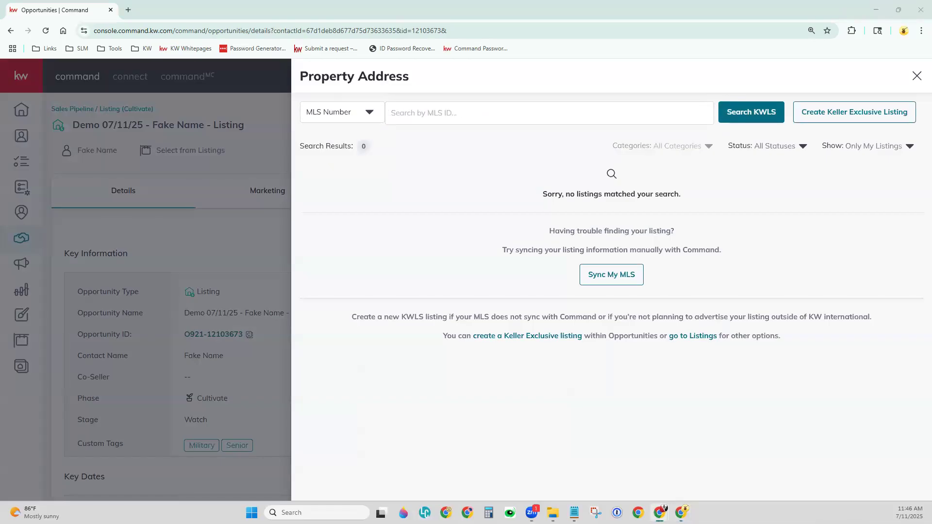
pyautogui.click(444, 112)
pyautogui.write('360537')
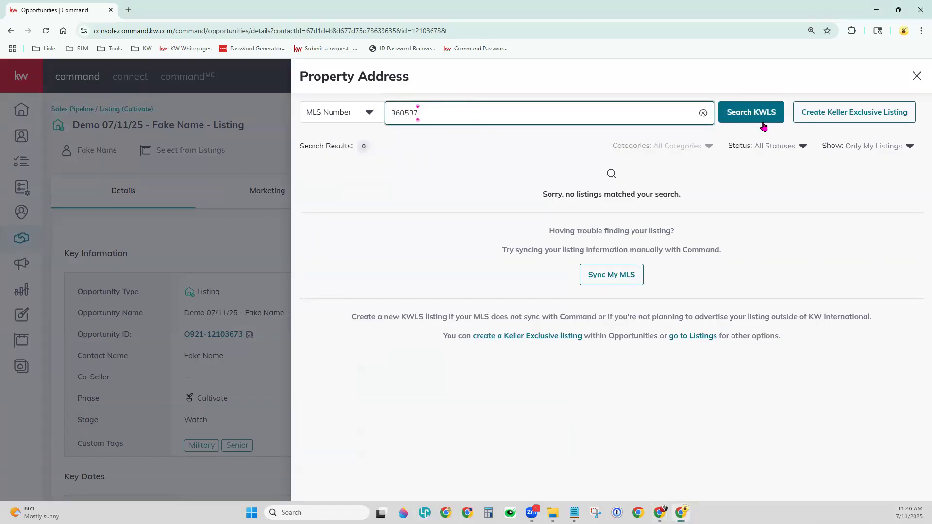
pyautogui.click(873, 146)
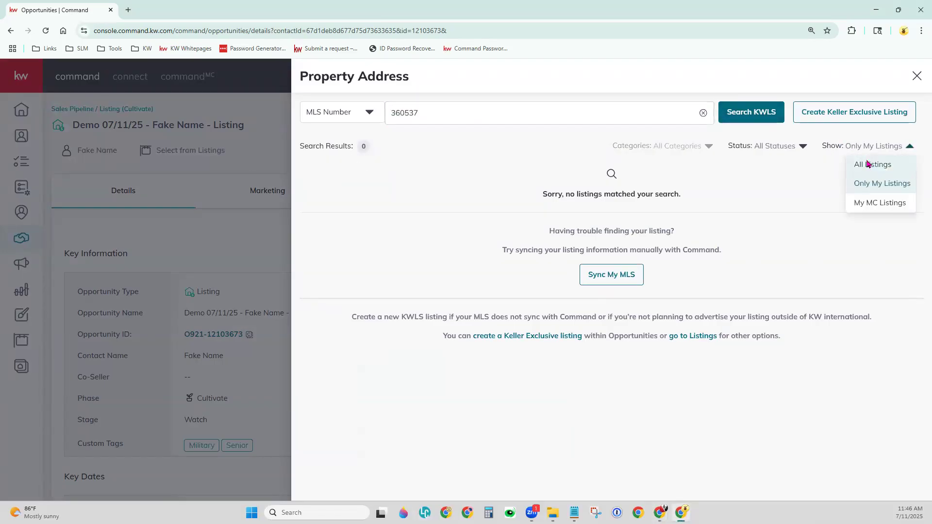
pyautogui.click(868, 162)
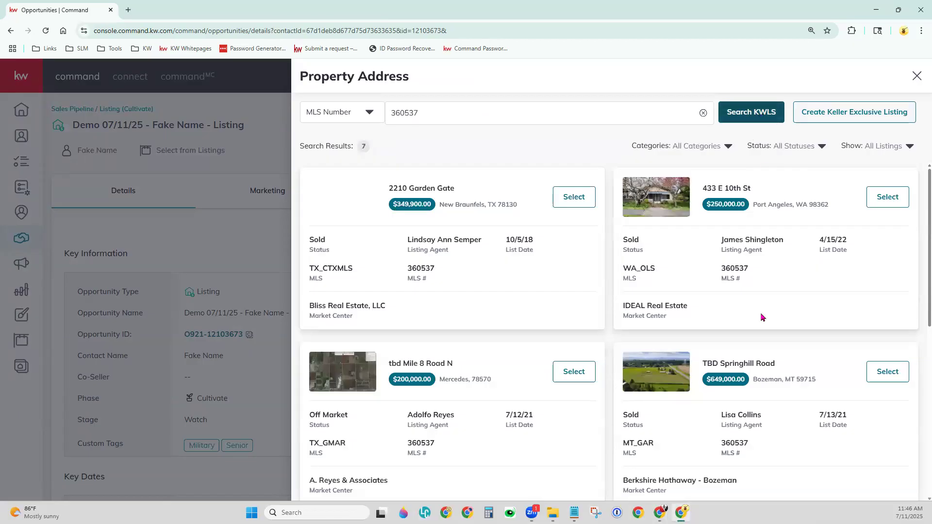
# Link the active Lynchburg, VA listing from the VA_LAR MLS to the opportunity and return to its details
pyautogui.scroll(-2, 776, 371)
pyautogui.scroll(-3, 782, 382)
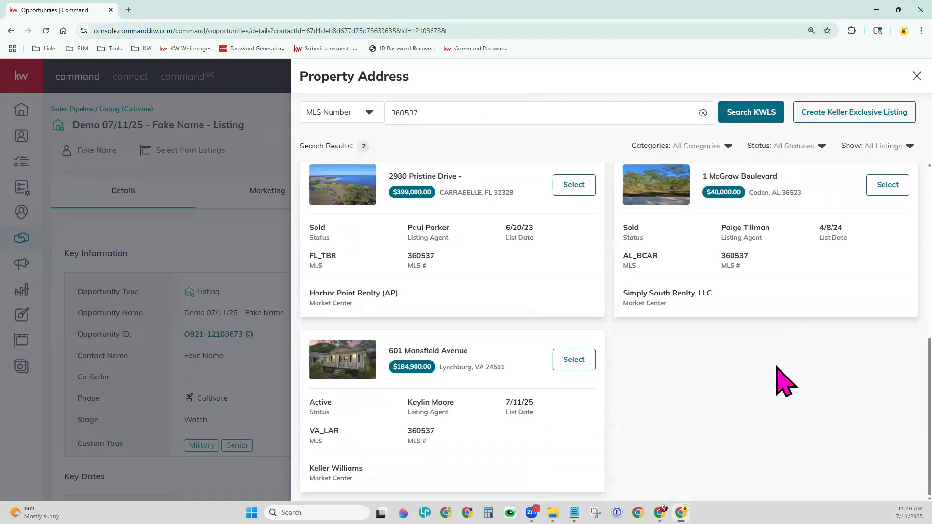
pyautogui.click(585, 361)
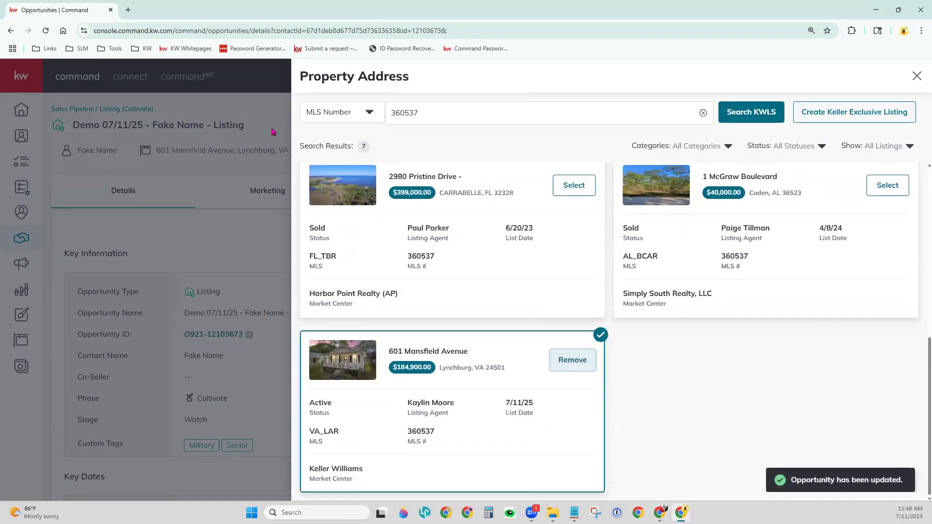
pyautogui.click(205, 199)
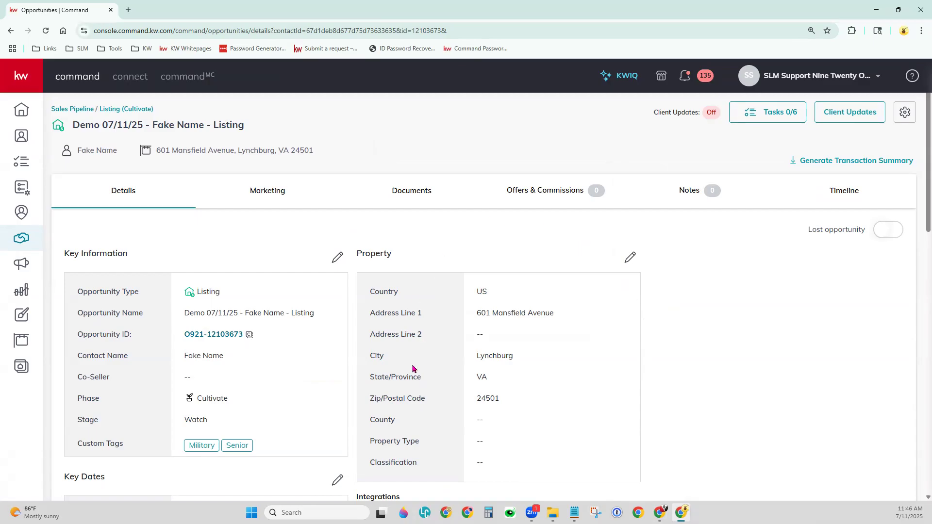
# Review the opportunity's key information, property, key dates, integrations, transaction parties and seller worksheet sections
pyautogui.scroll(-1, 681, 409)
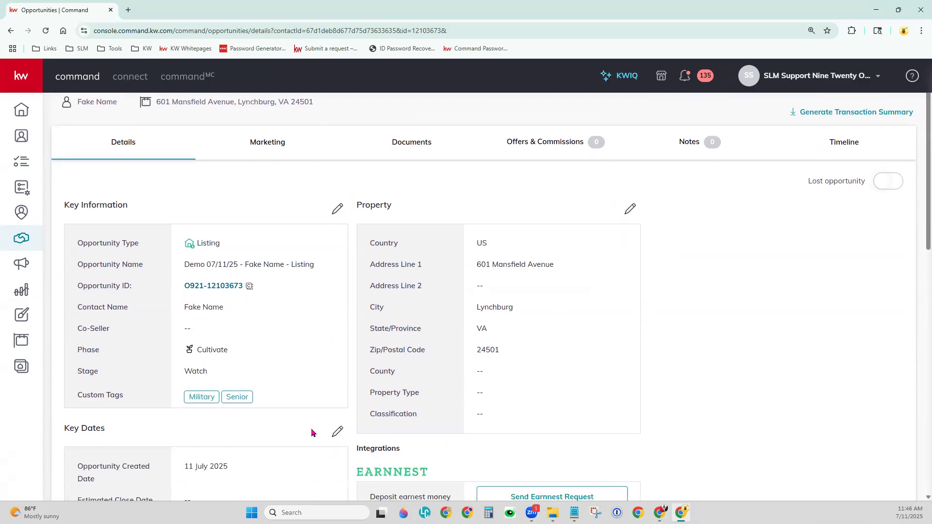
pyautogui.scroll(1, 677, 380)
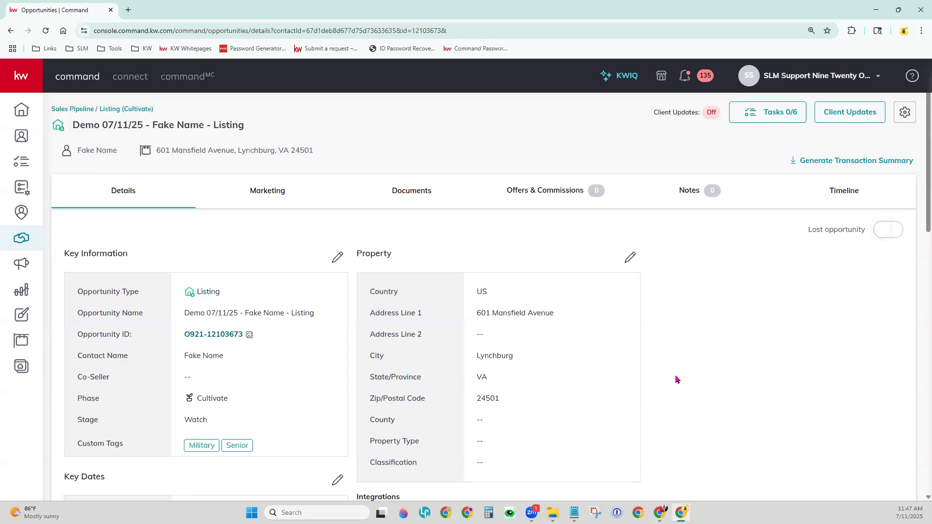
pyautogui.scroll(-3, 663, 364)
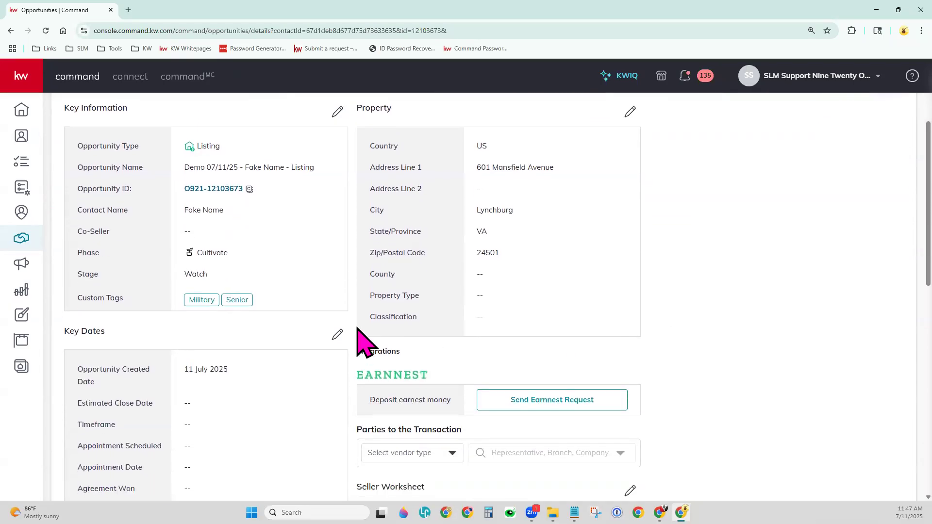
pyautogui.scroll(-1, 729, 350)
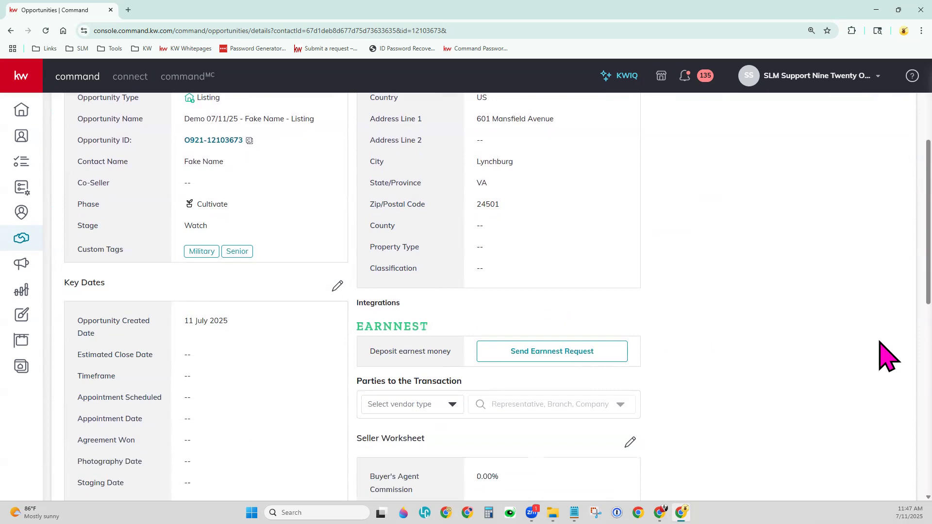
pyautogui.scroll(4, 880, 341)
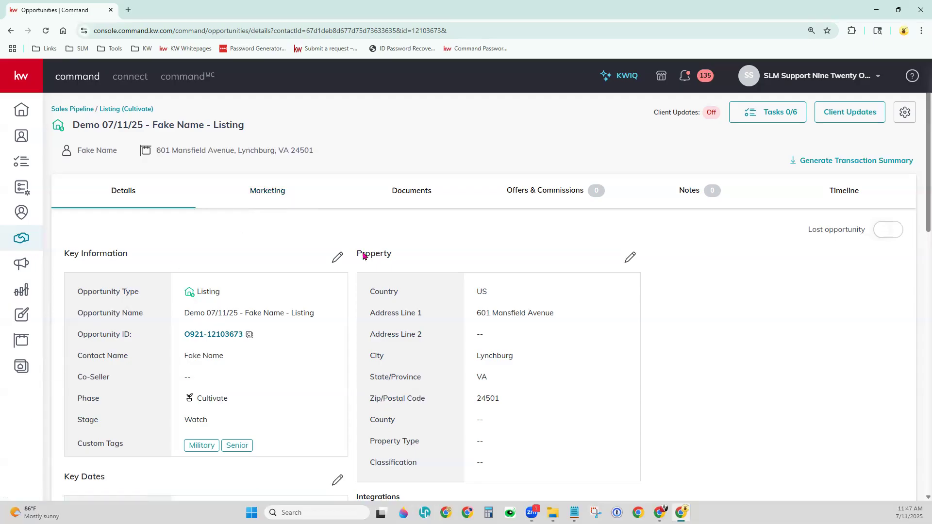
# Open the opportunity's documents and examine the Residential checklist's required and optional items for the Listed stage
pyautogui.click(406, 191)
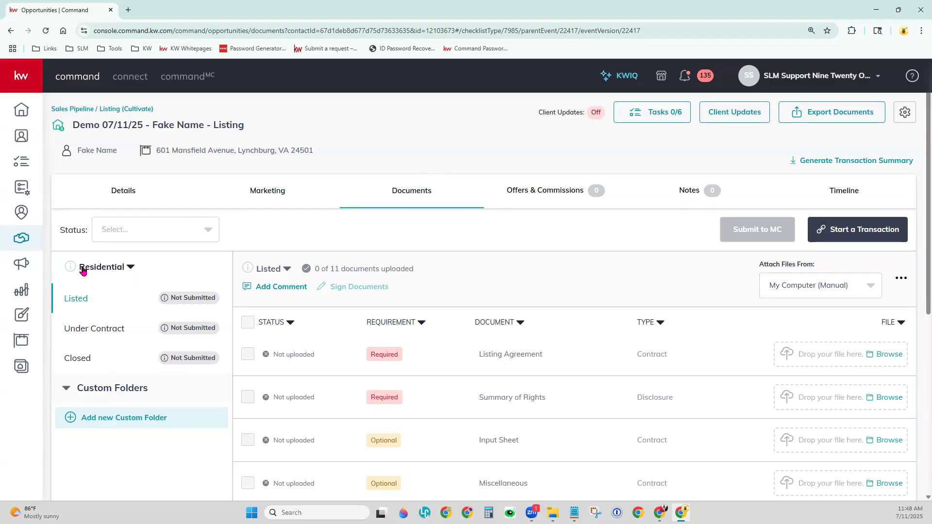
pyautogui.click(114, 271)
pyautogui.scroll(-1, 555, 352)
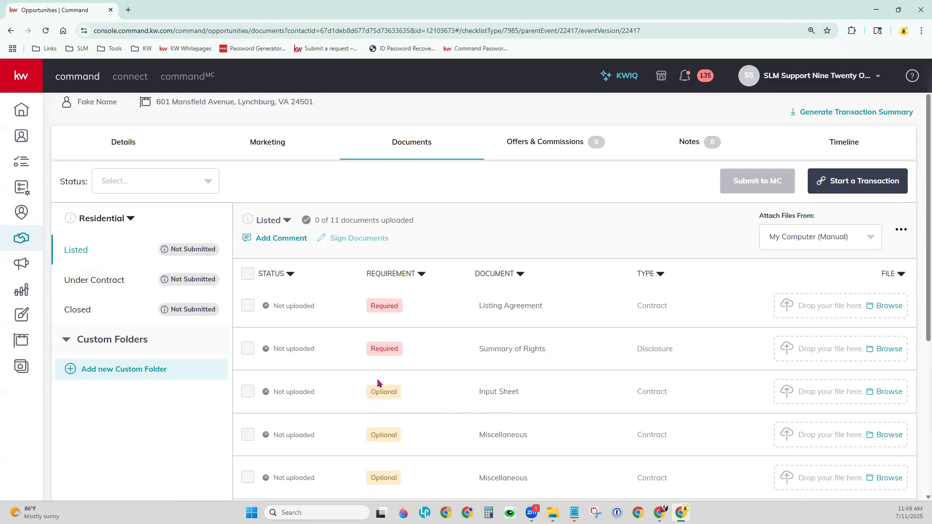
pyautogui.scroll(1, 378, 384)
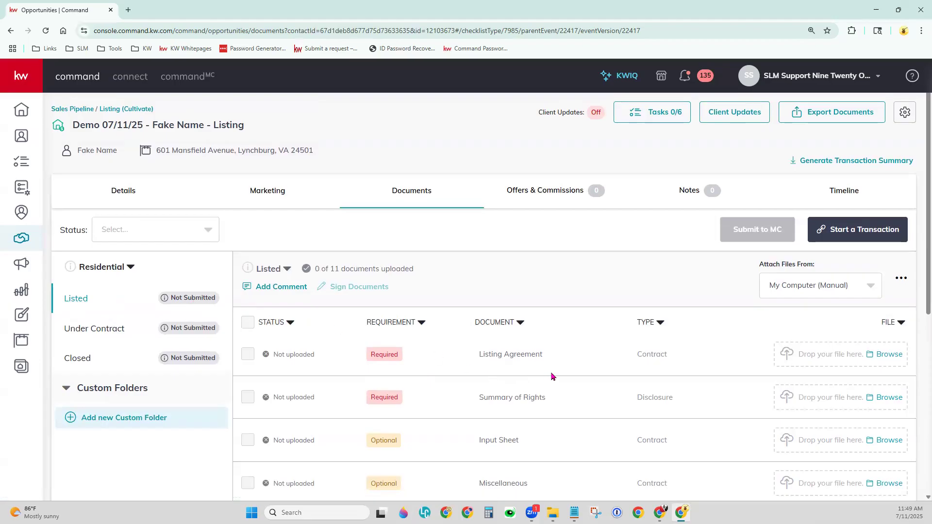
pyautogui.scroll(-1, 552, 376)
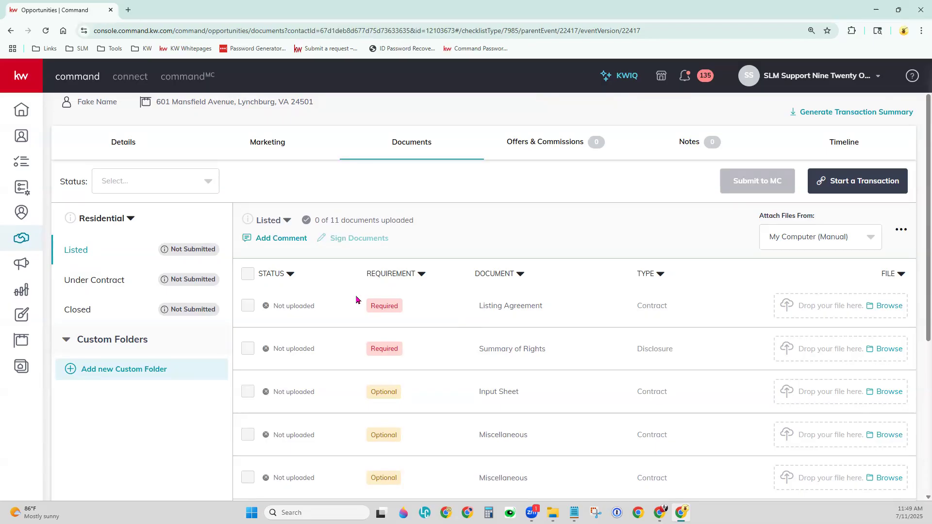
pyautogui.scroll(1, 519, 343)
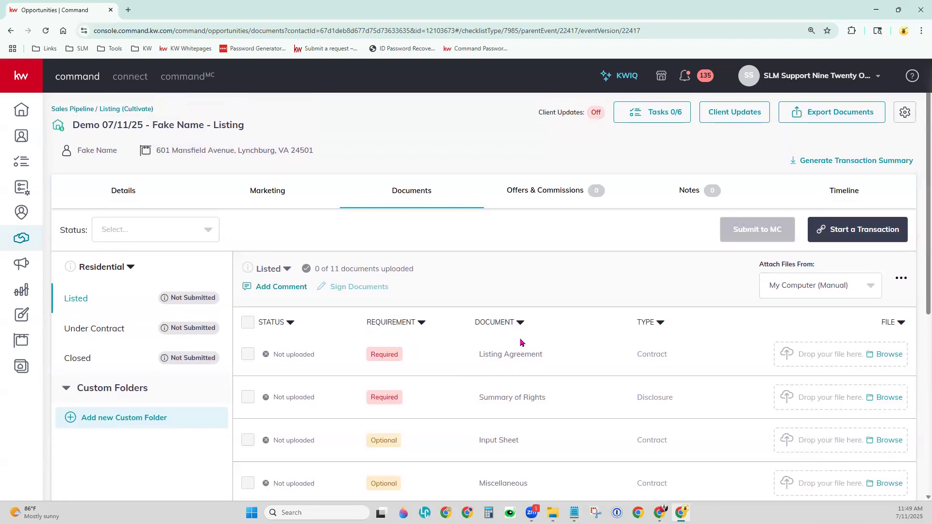
# View the Under Contract and Closed document checklists, and return to the Listed checklist
pyautogui.click(94, 332)
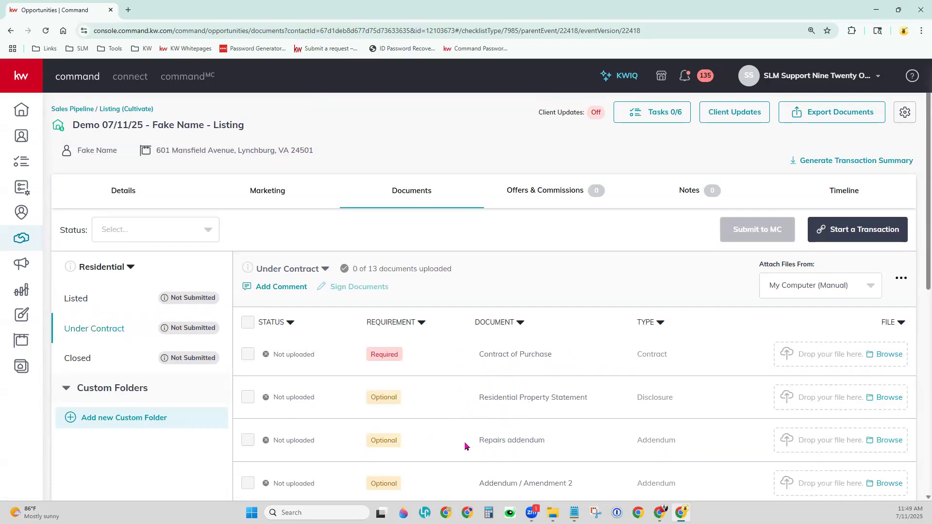
pyautogui.click(90, 359)
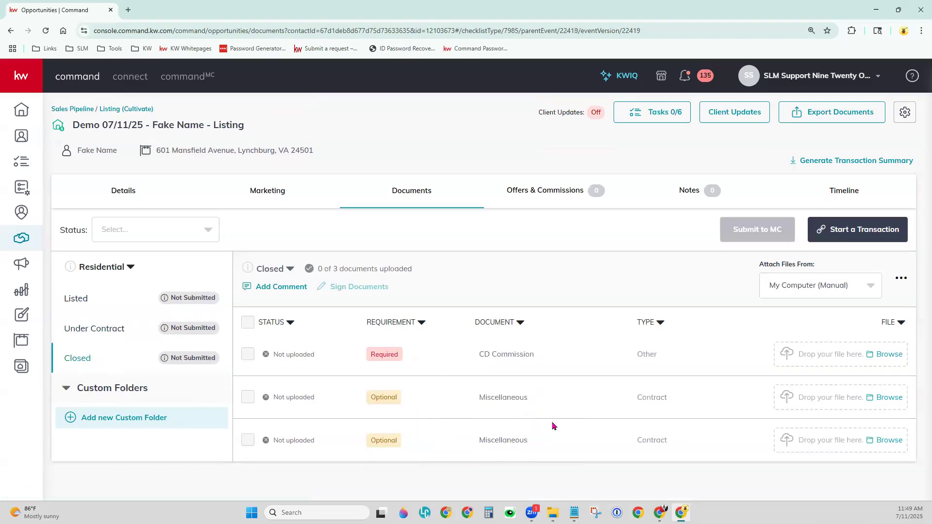
pyautogui.click(91, 301)
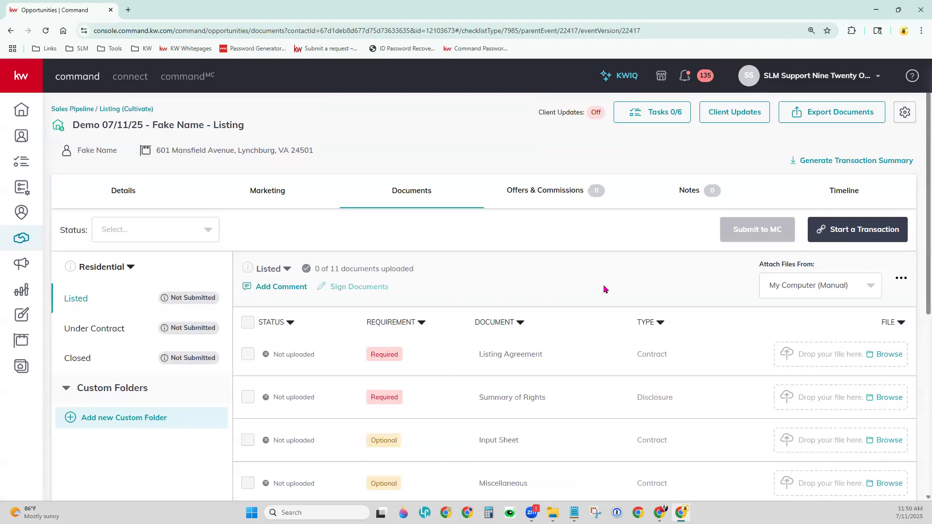
# Start a DocuSign Rooms transaction for the opportunity, and return to Command to review the Listed checklist
pyautogui.click(853, 235)
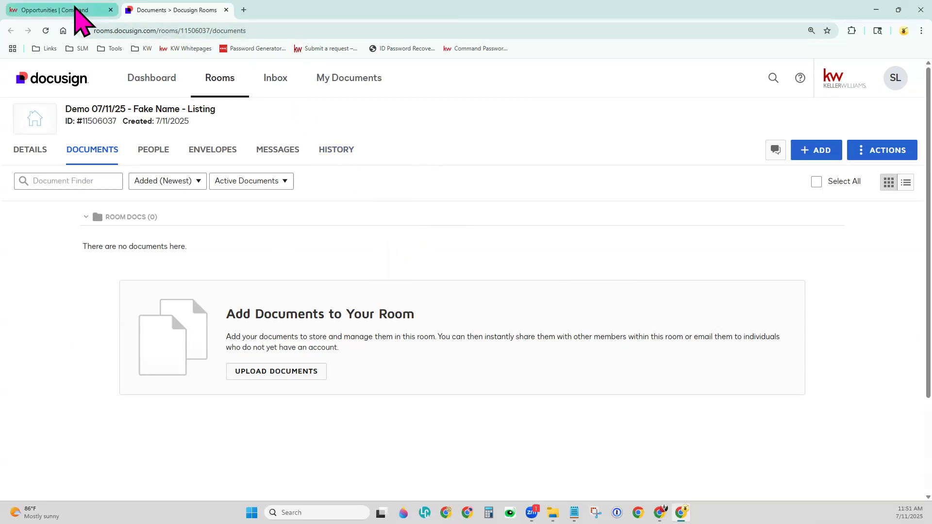
pyautogui.click(78, 14)
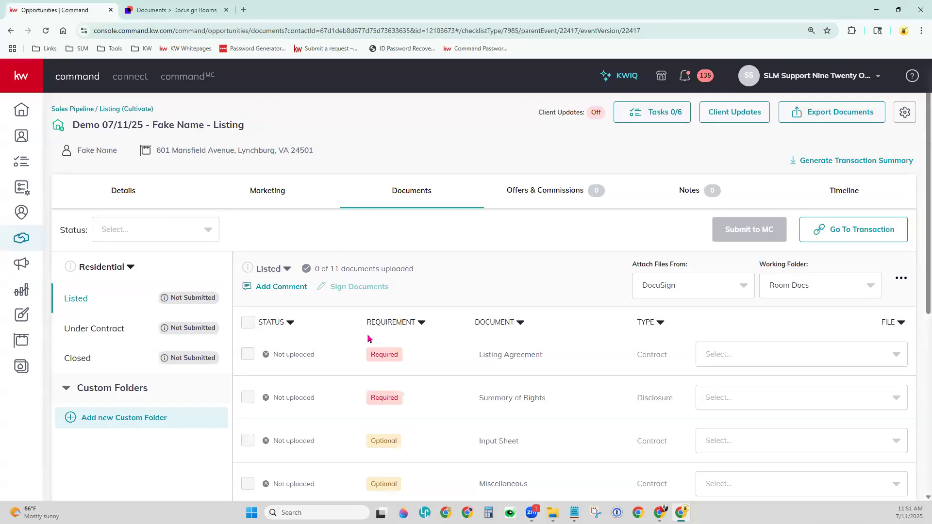
pyautogui.scroll(-2, 782, 358)
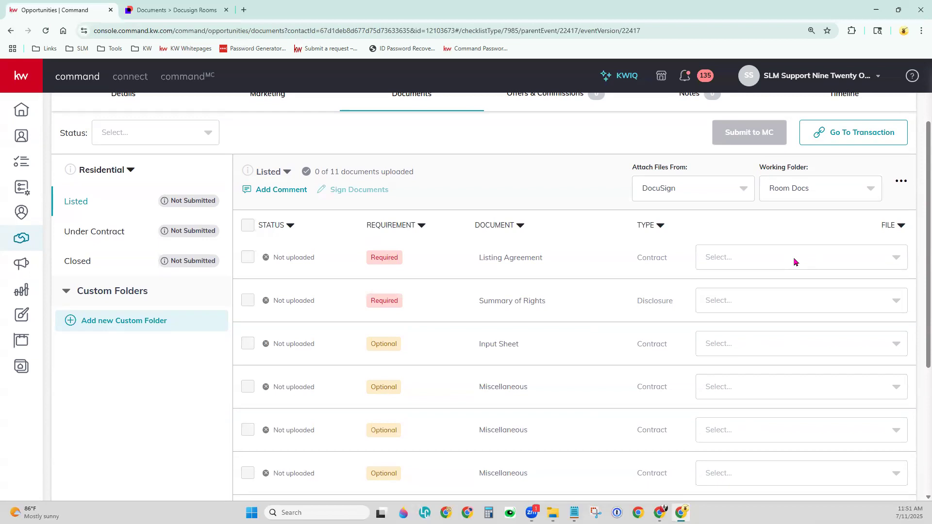
pyautogui.scroll(2, 606, 301)
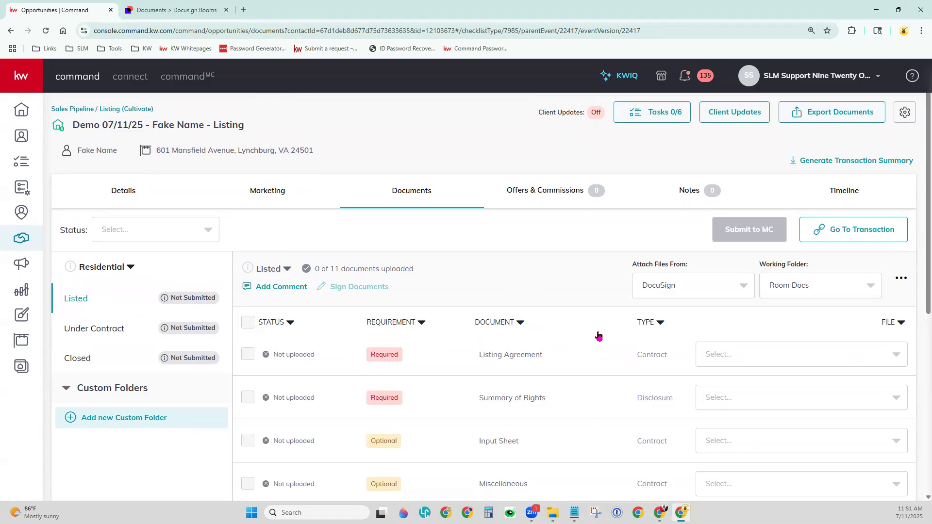
# Check which DocuSign files from Room Docs can be attached to the Listing Agreement
pyautogui.scroll(-1, 598, 336)
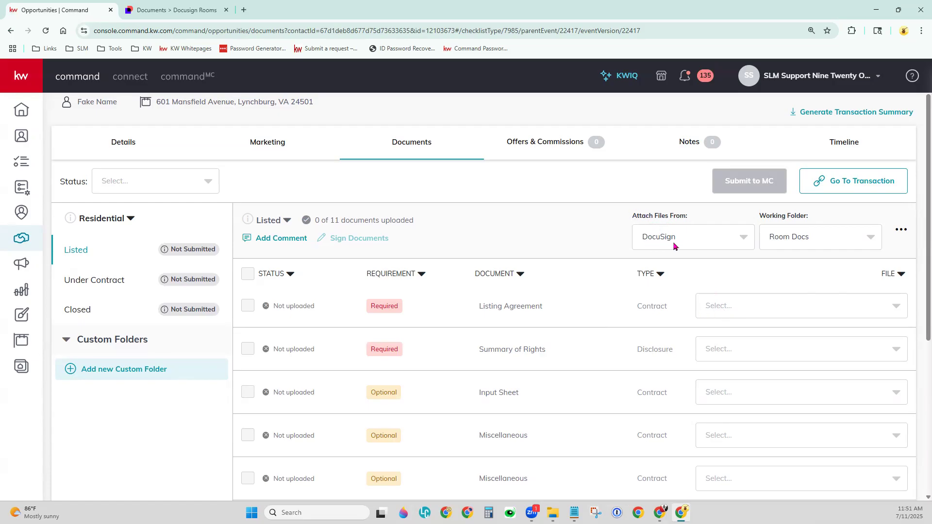
pyautogui.click(767, 307)
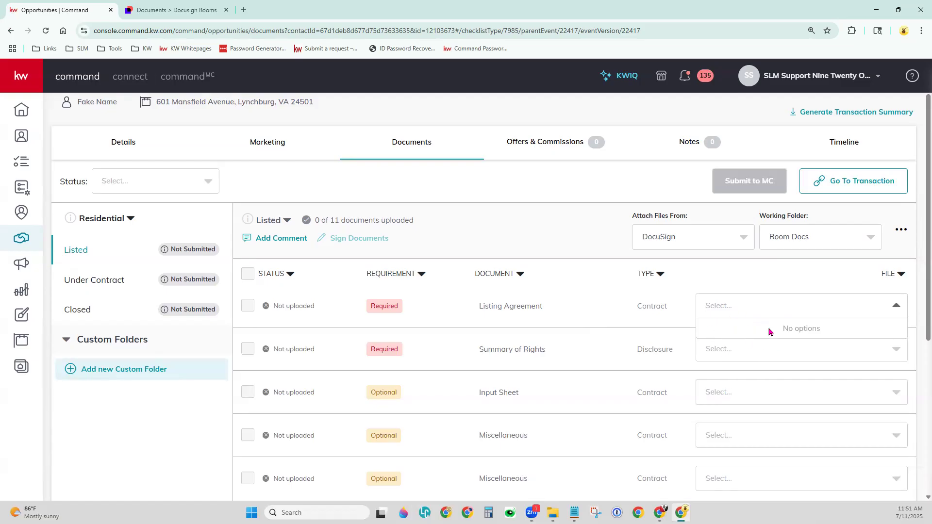
pyautogui.click(721, 278)
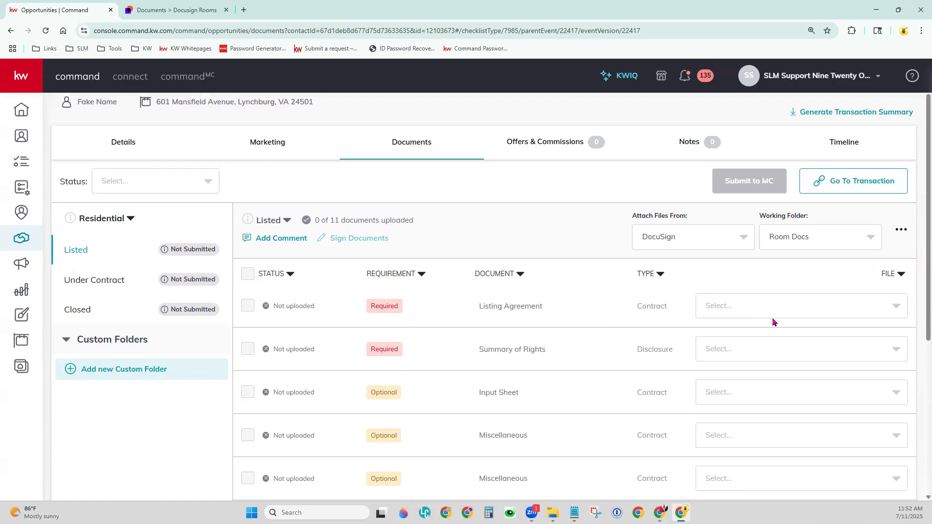
pyautogui.click(757, 305)
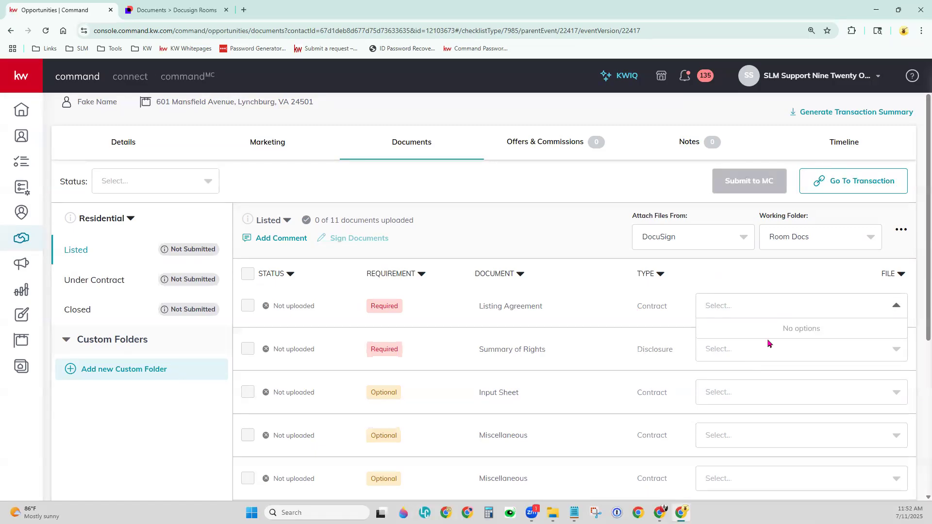
pyautogui.click(747, 287)
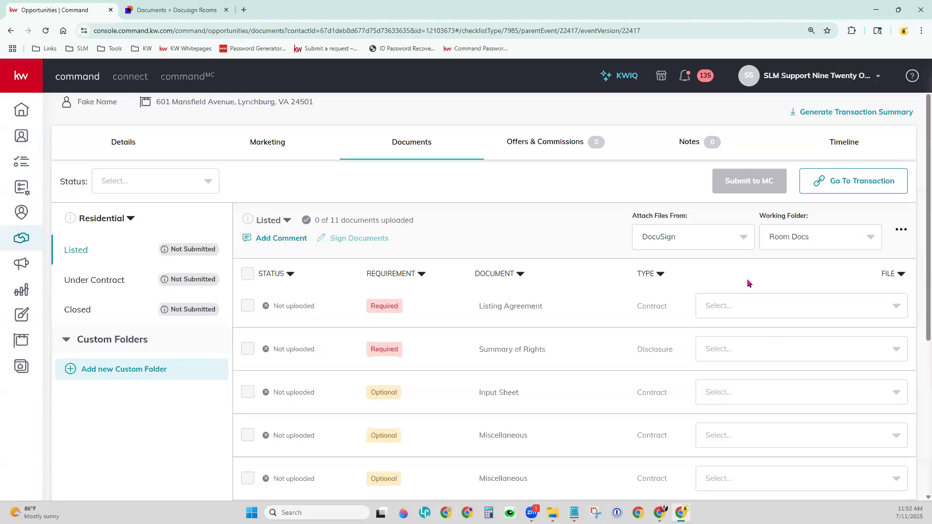
# Set the checklist's attachment source to My Computer (Manual)
pyautogui.click(738, 239)
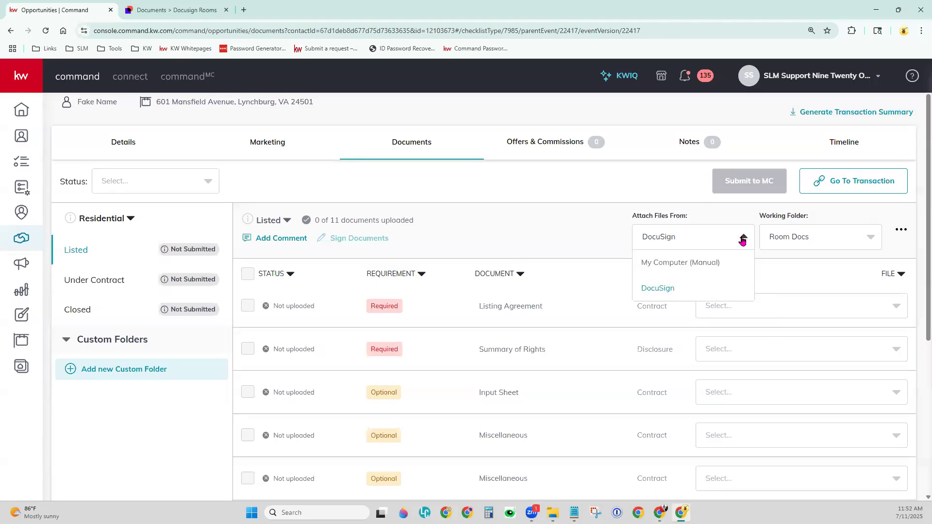
pyautogui.click(658, 266)
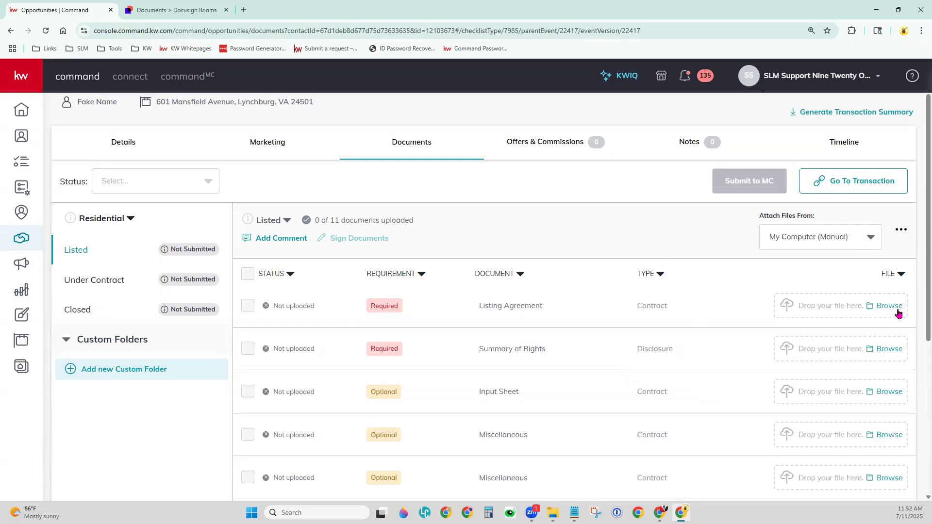
# Try to drop SLM Will Do It For You and SLM Services Flyer from the Downloads folder onto the document checklist
pyautogui.hotkey('alt', 'Tab')
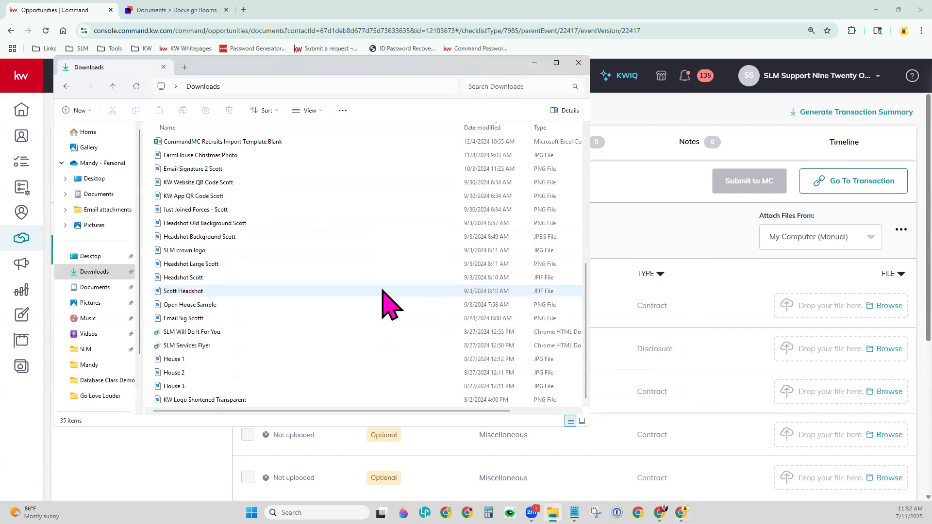
pyautogui.moveTo(210, 332); pyautogui.dragTo(828, 323)
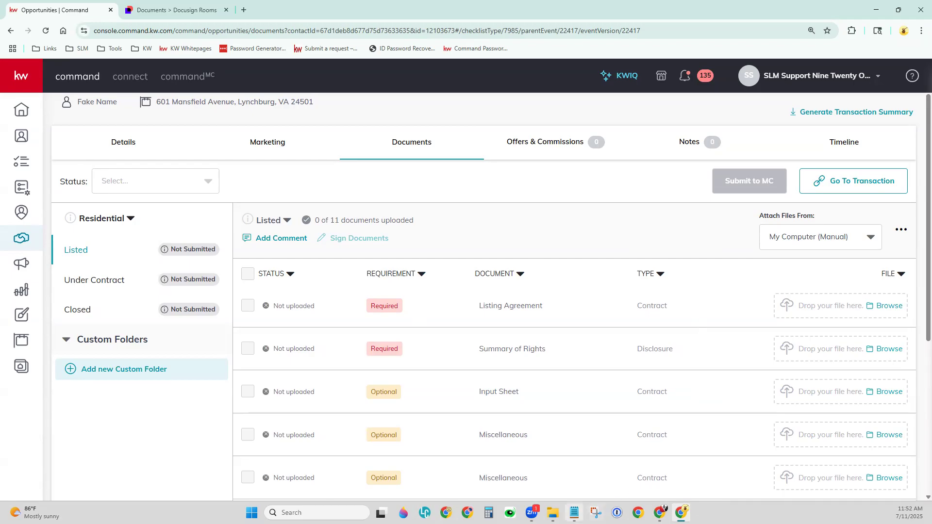
pyautogui.click(553, 512)
pyautogui.moveTo(199, 345); pyautogui.dragTo(850, 335)
pyautogui.click(553, 512)
pyautogui.moveTo(206, 332); pyautogui.dragTo(866, 320)
# Browse for the SLM Will Do It For You PDF in Downloads and upload it as the Listing Agreement
pyautogui.click(893, 306)
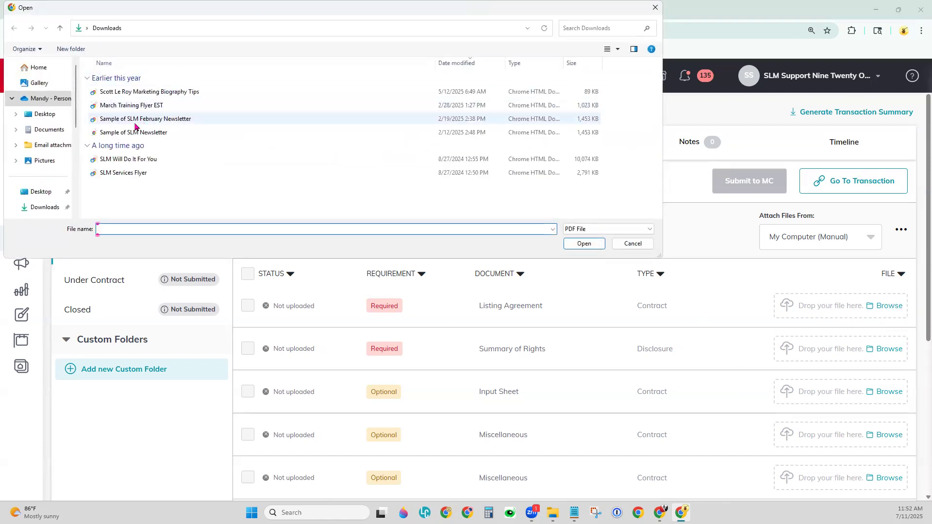
pyautogui.doubleClick(125, 159)
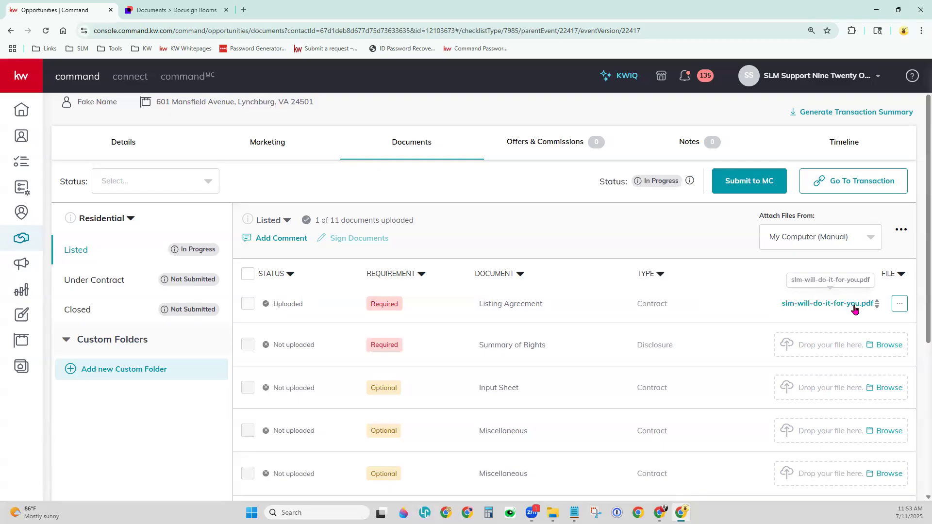
# Set the attachment source to DocuSign and check the files available for Summary of Rights
pyautogui.click(838, 243)
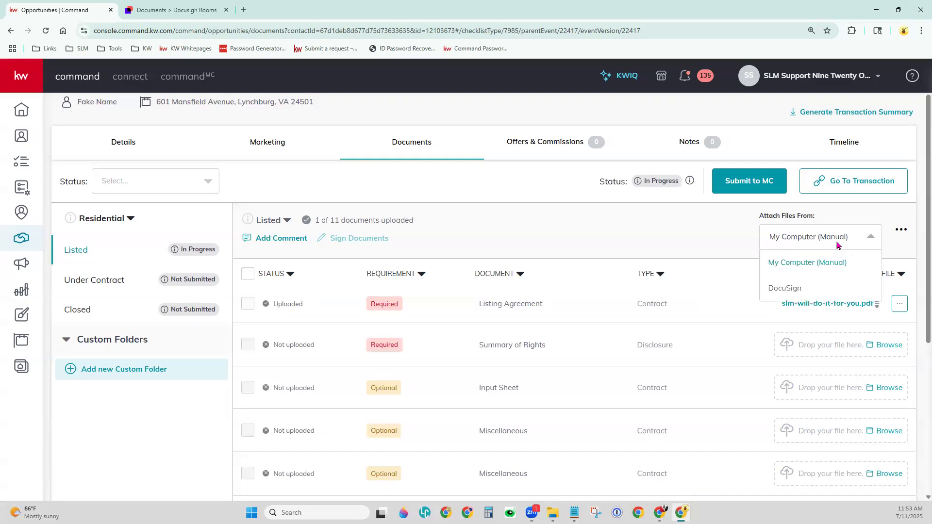
pyautogui.click(788, 288)
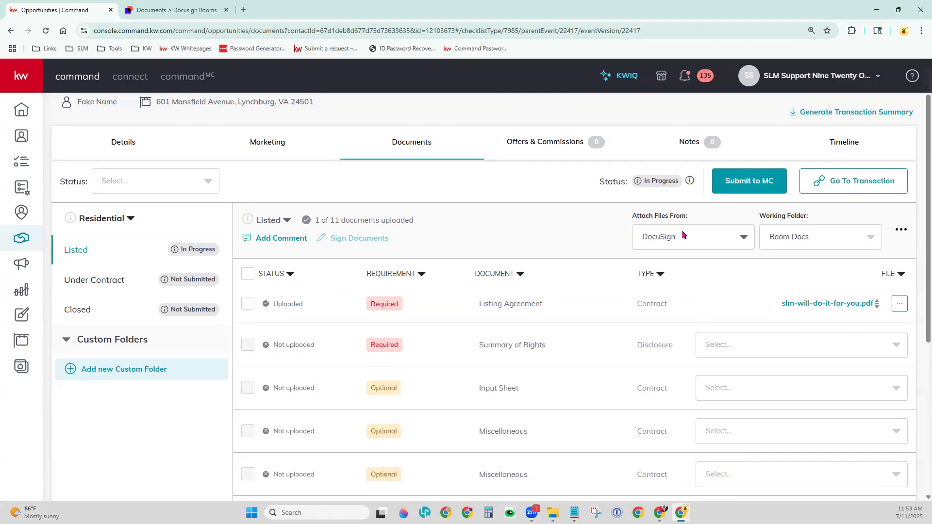
pyautogui.click(833, 354)
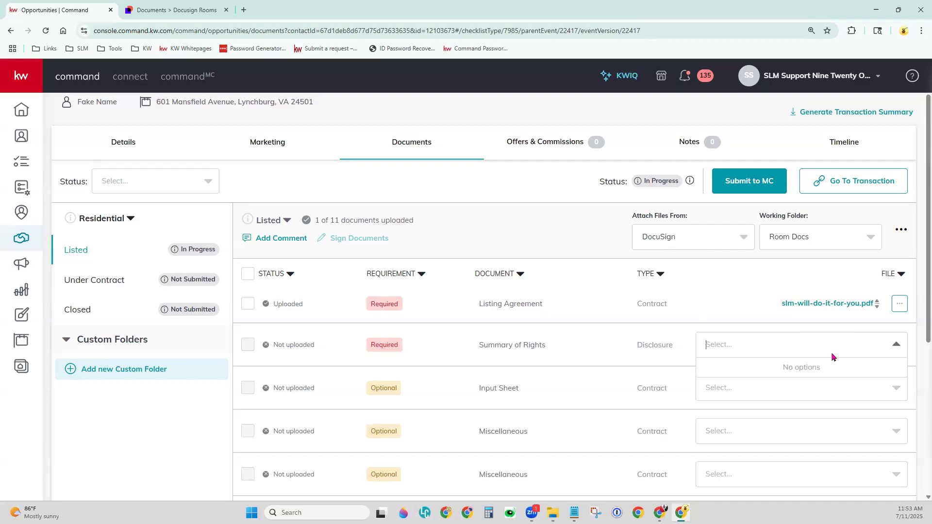
pyautogui.click(747, 295)
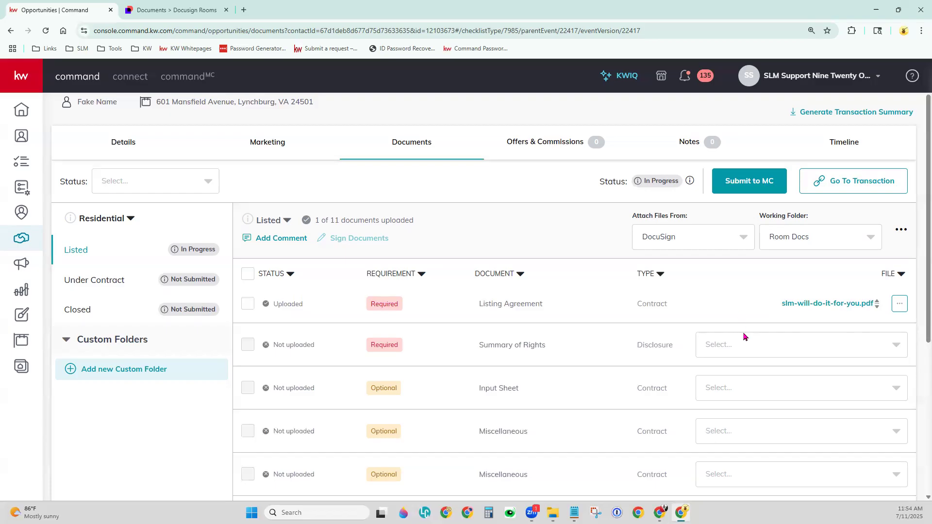
pyautogui.click(763, 353)
pyautogui.click(686, 319)
pyautogui.click(762, 164)
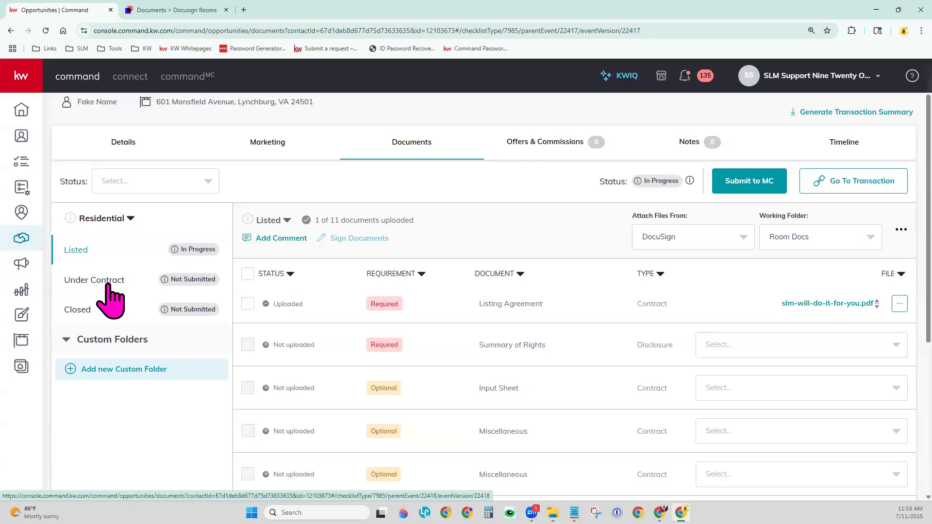
# Start a new offer under the listing's Offers & Commissions and review its offer name and property address
pyautogui.scroll(1, 641, 397)
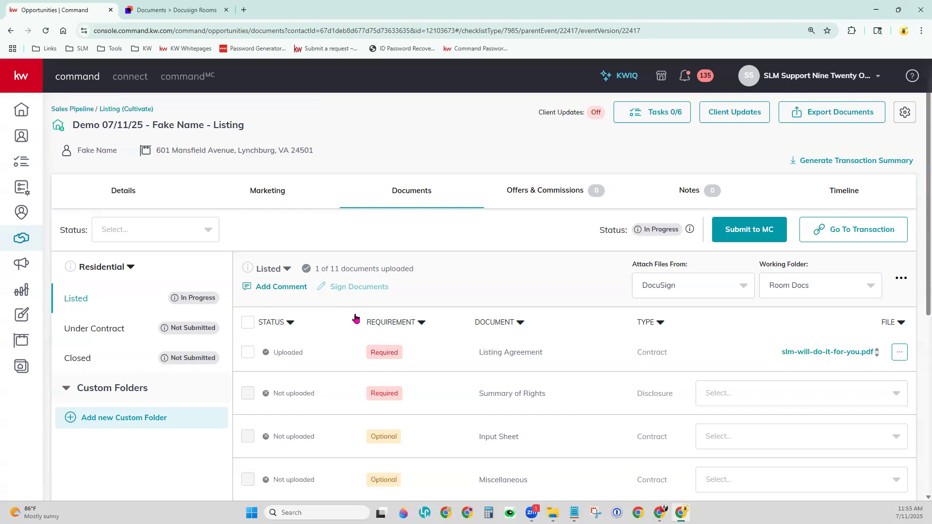
pyautogui.click(517, 192)
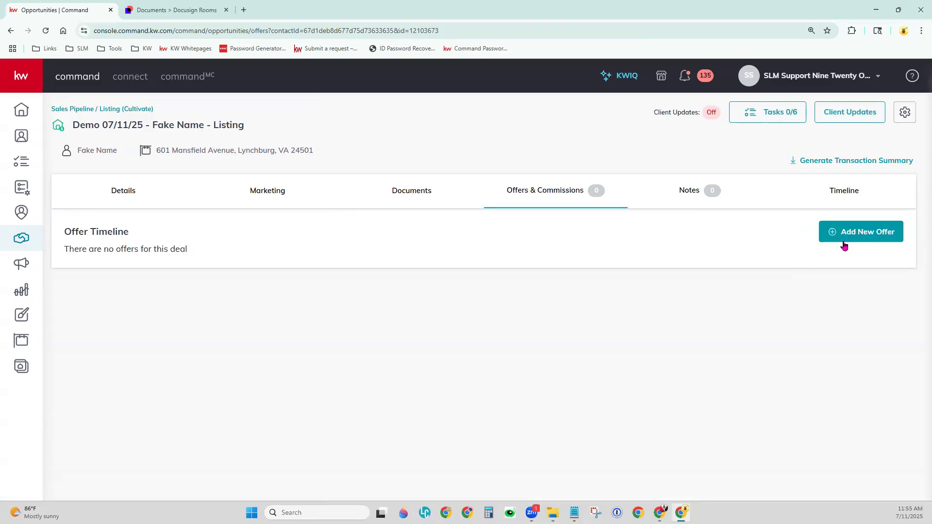
pyautogui.click(872, 234)
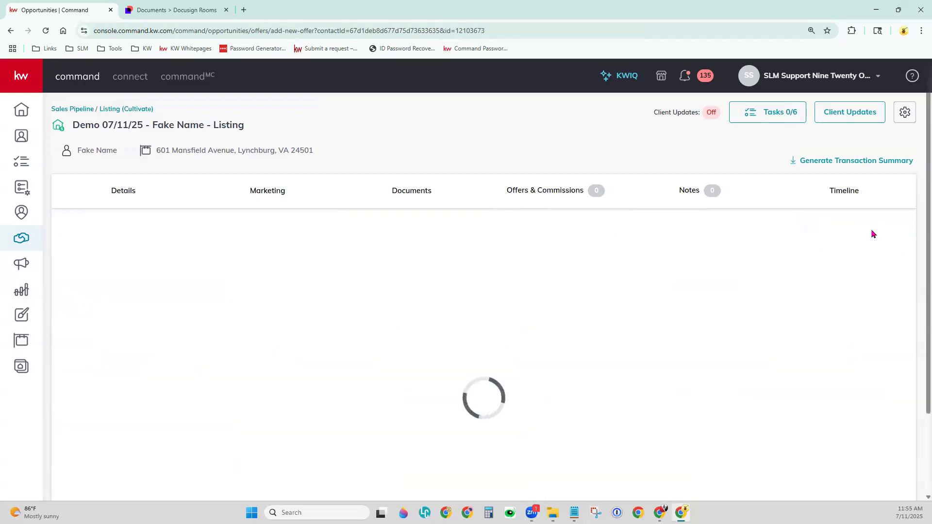
pyautogui.scroll(-3, 721, 410)
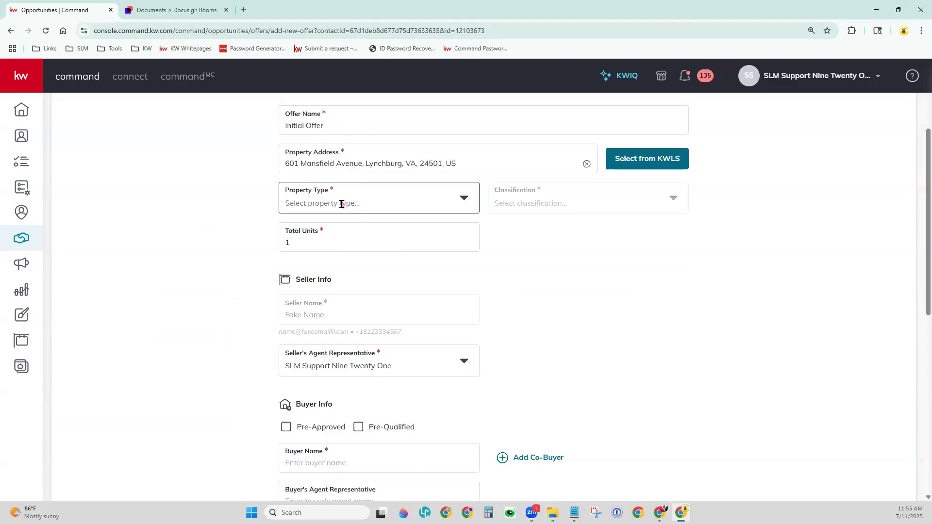
pyautogui.click(320, 125)
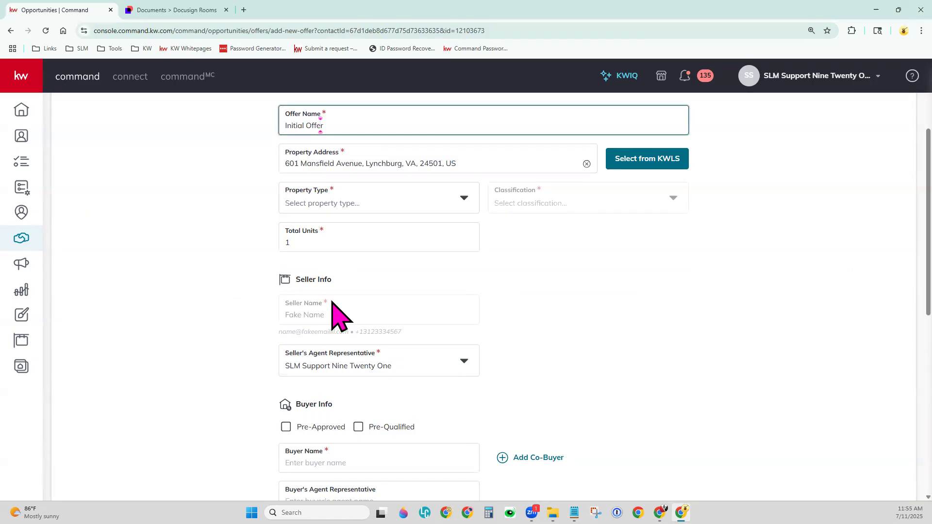
pyautogui.click(390, 163)
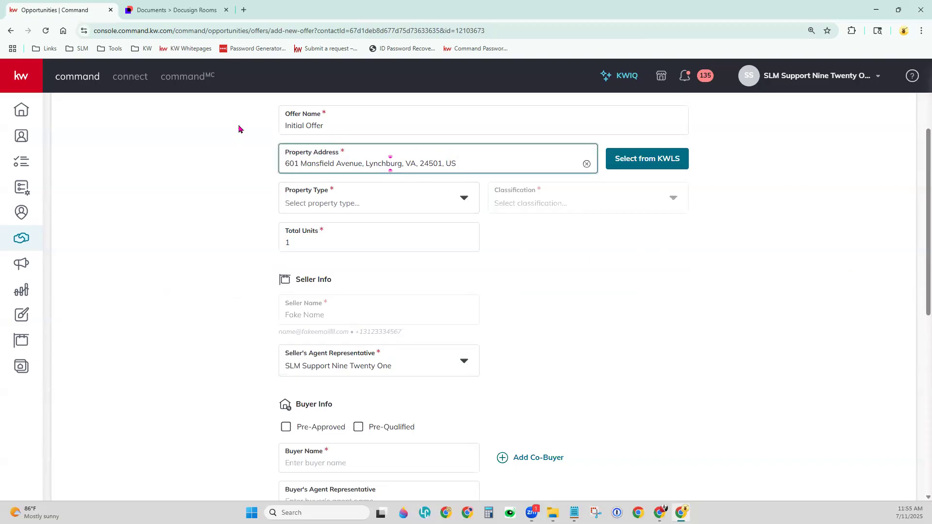
pyautogui.scroll(3, 201, 214)
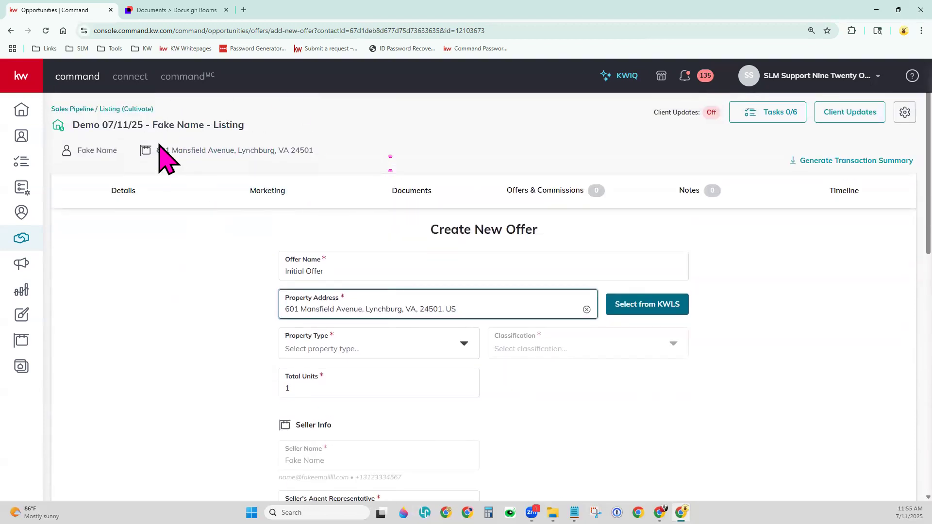
pyautogui.scroll(-2, 590, 377)
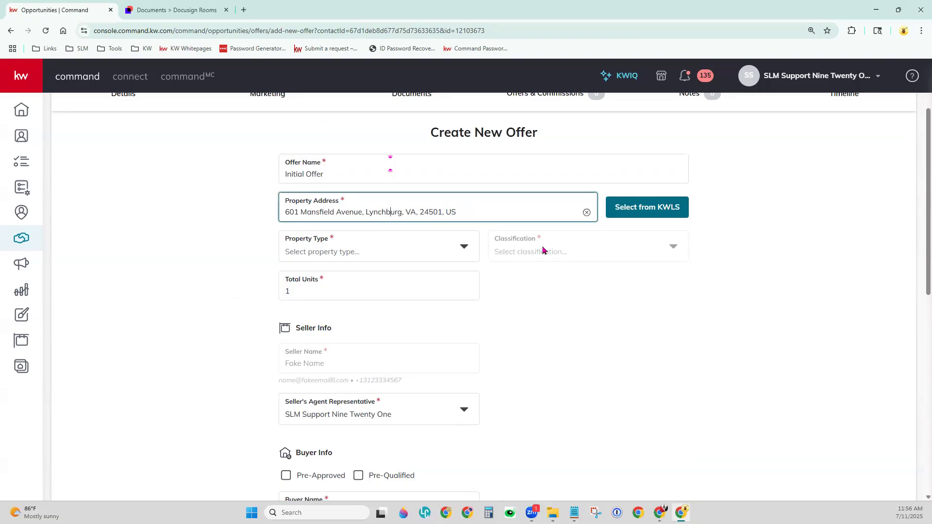
# Examine the KWLS property search using MLS Number and All Listings, and close it without changing the linked property
pyautogui.click(647, 209)
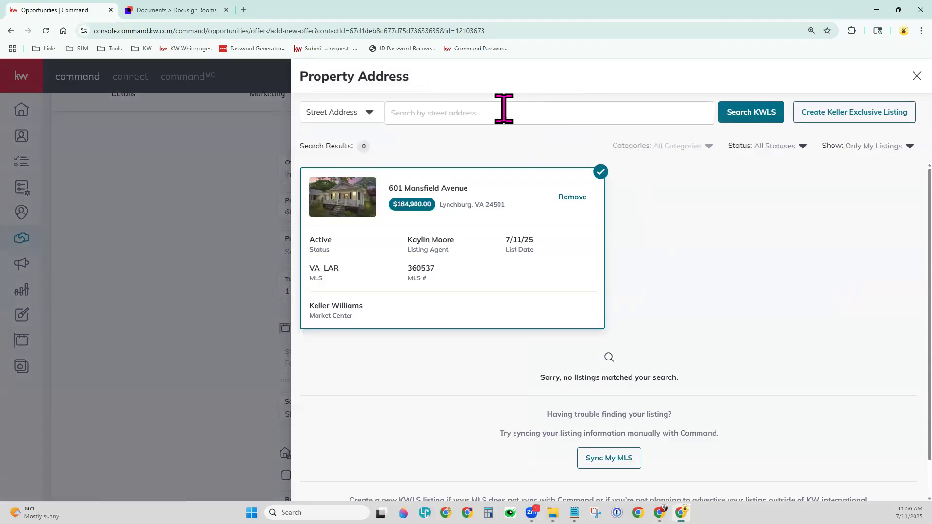
pyautogui.click(375, 118)
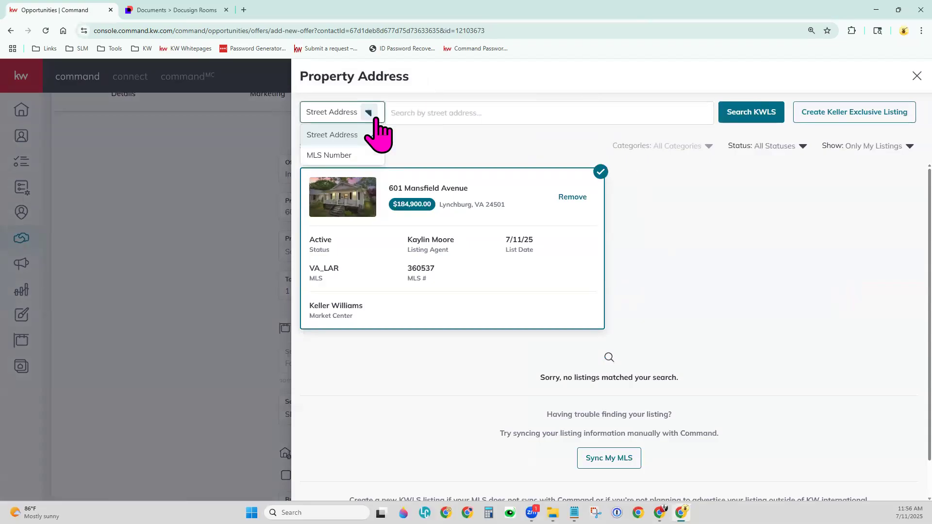
pyautogui.click(348, 149)
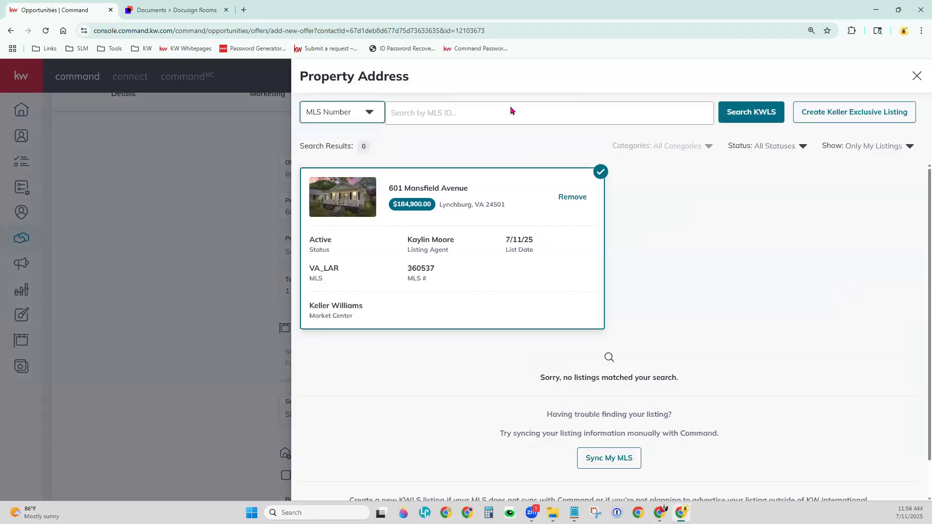
pyautogui.click(850, 148)
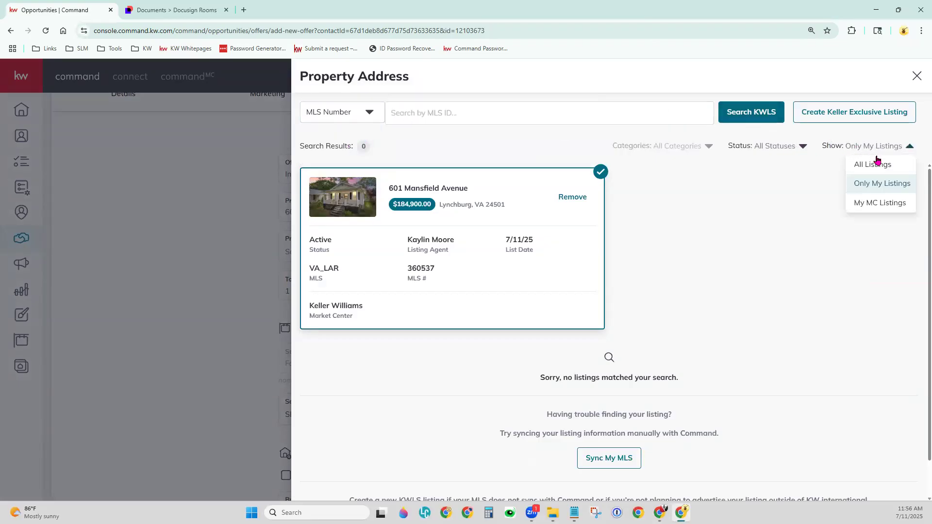
pyautogui.click(878, 163)
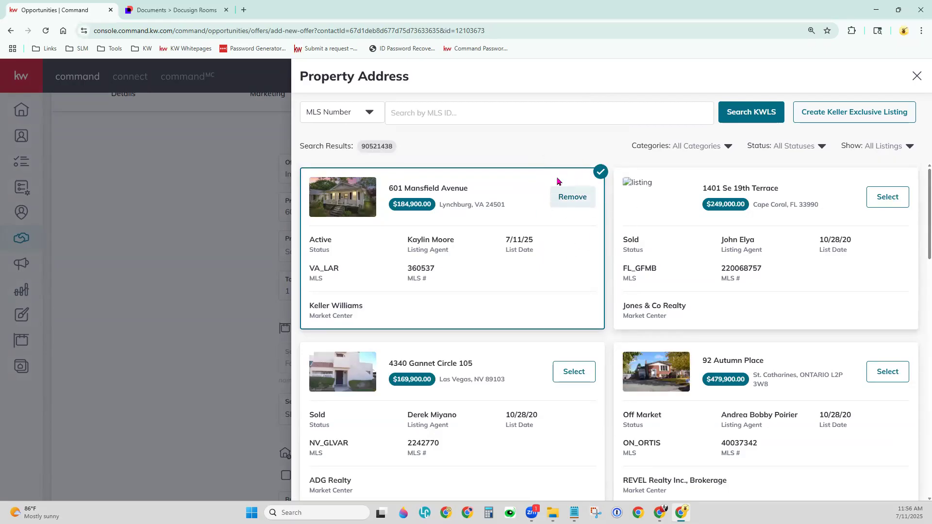
pyautogui.click(226, 170)
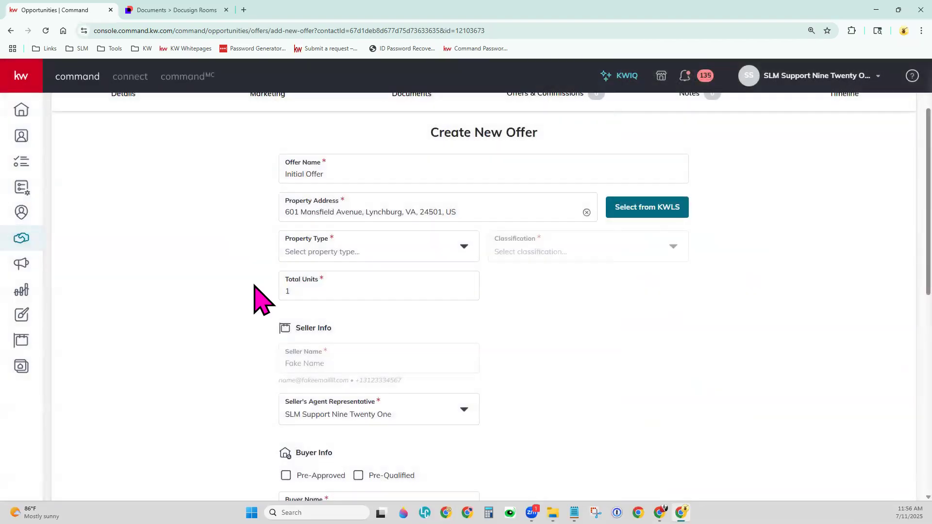
# Set the offer's property type to Residential and its classification to Resale
pyautogui.click(405, 272)
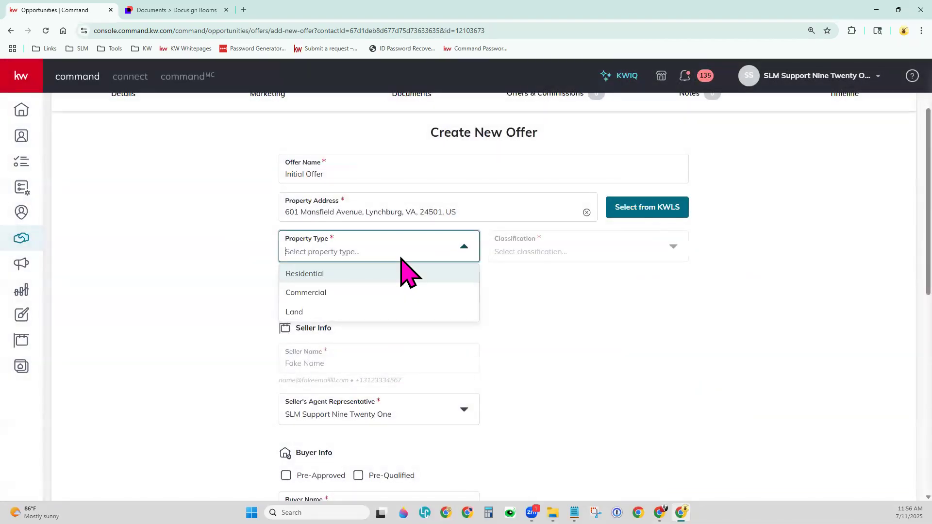
pyautogui.click(396, 278)
pyautogui.click(529, 249)
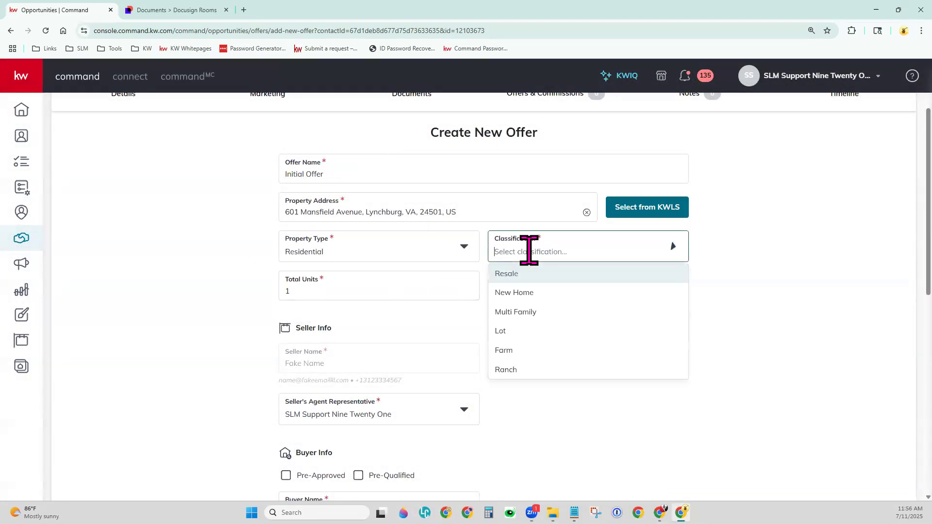
pyautogui.click(530, 288)
pyautogui.click(533, 256)
pyautogui.click(527, 273)
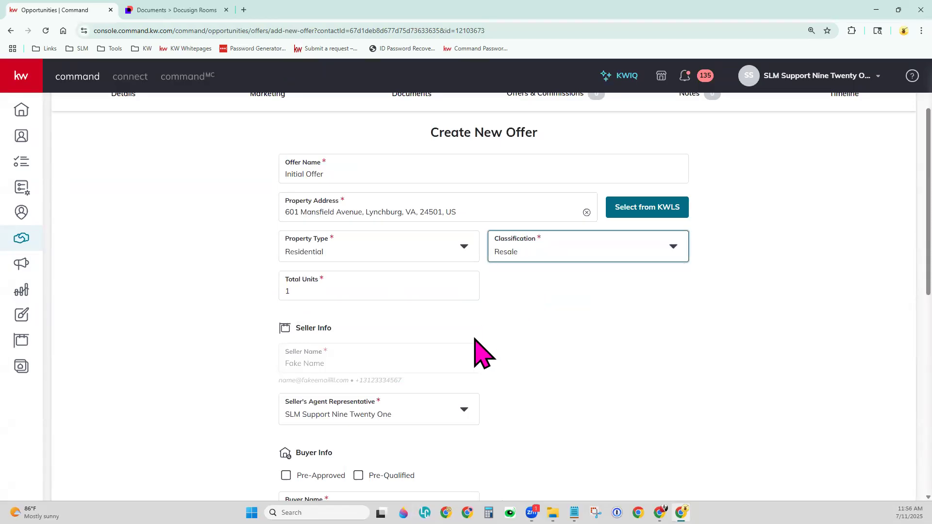
# Fill in the buyer info with Buyer Name as the buyer and Buyer Agent as the buyer's agent representative
pyautogui.scroll(-2, 509, 333)
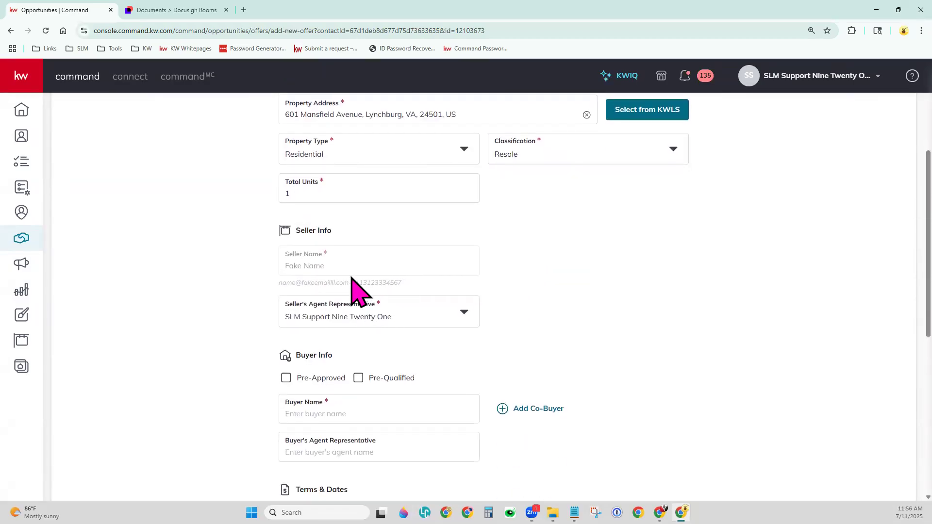
pyautogui.scroll(-1, 340, 262)
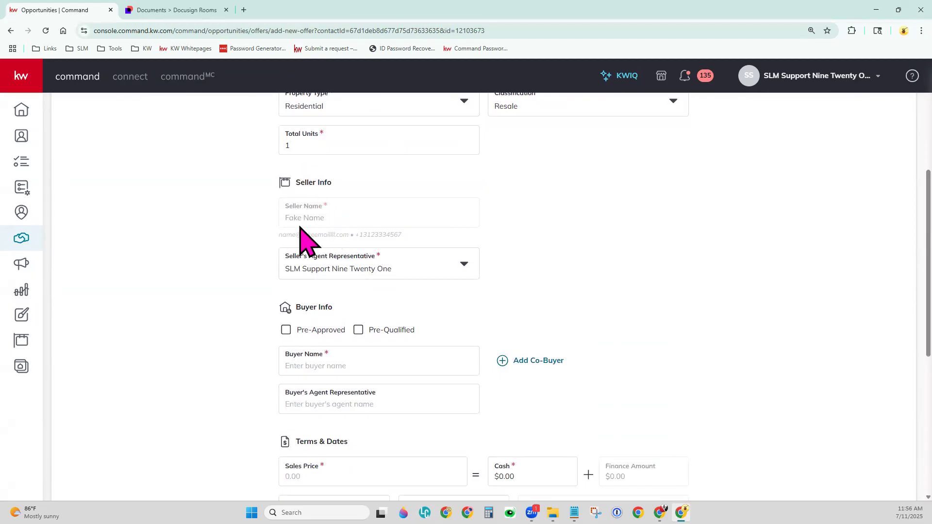
pyautogui.scroll(-1, 413, 278)
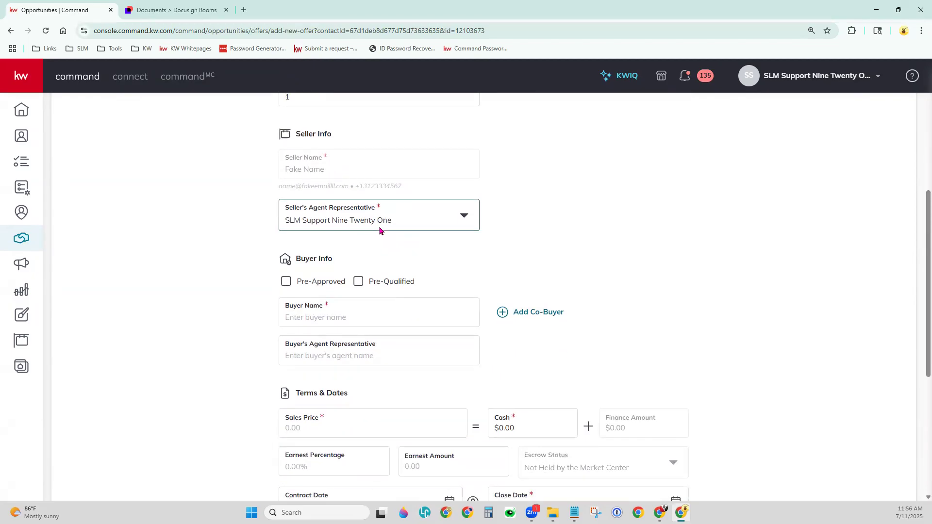
pyautogui.scroll(-1, 503, 323)
pyautogui.click(345, 271)
pyautogui.write('Buyer Name')
pyautogui.click(420, 310)
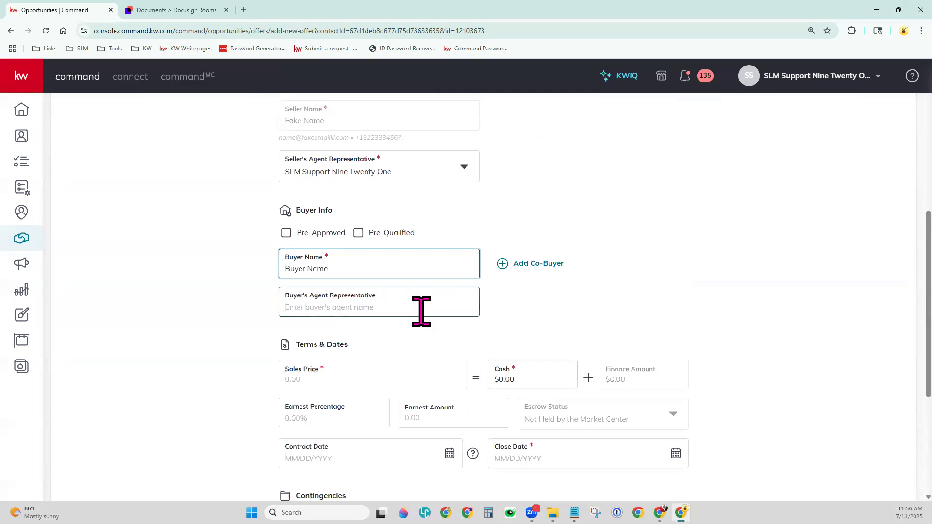
pyautogui.write('Buyer Agent')
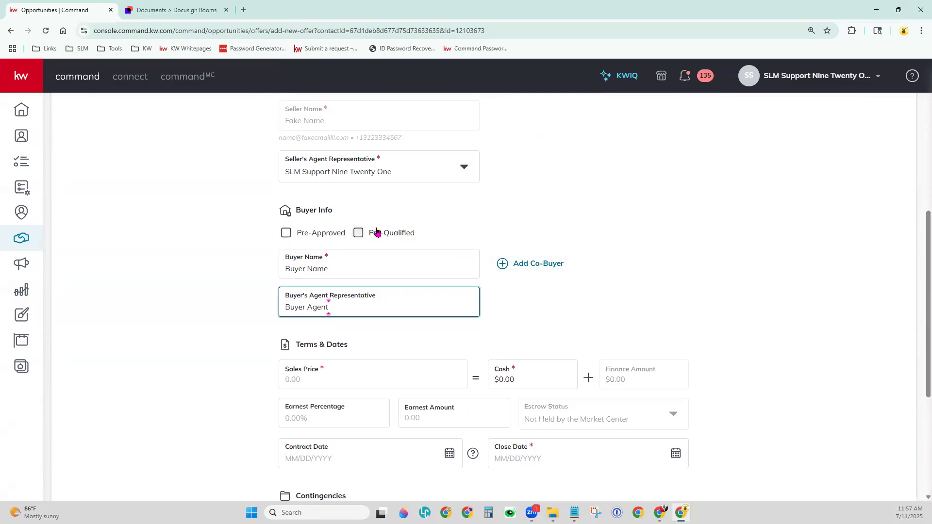
# Set the offer's sales price to $1,500,000, the cash amount to $50,000 and the earnest percentage to 5%
pyautogui.scroll(-3, 728, 354)
pyautogui.click(343, 229)
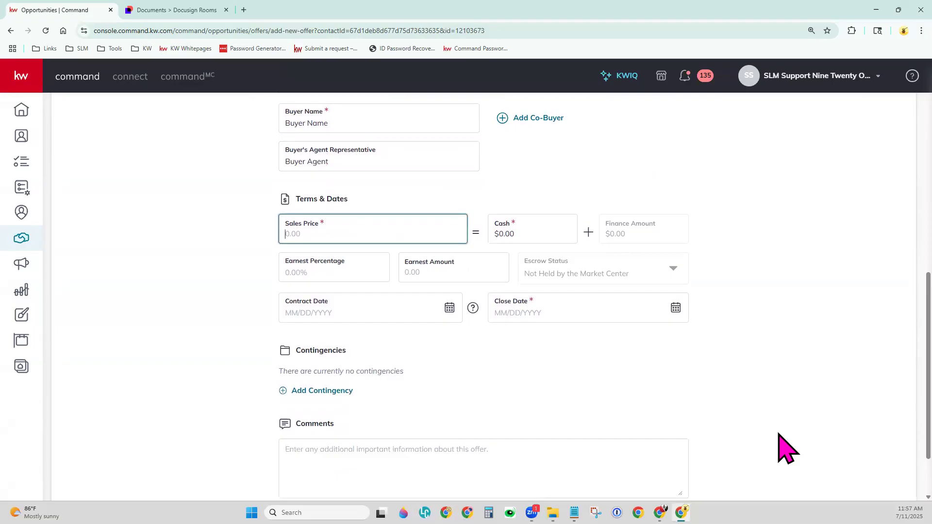
pyautogui.write('1500000')
pyautogui.press('Tab')
pyautogui.write('50,000')
pyautogui.press('Tab')
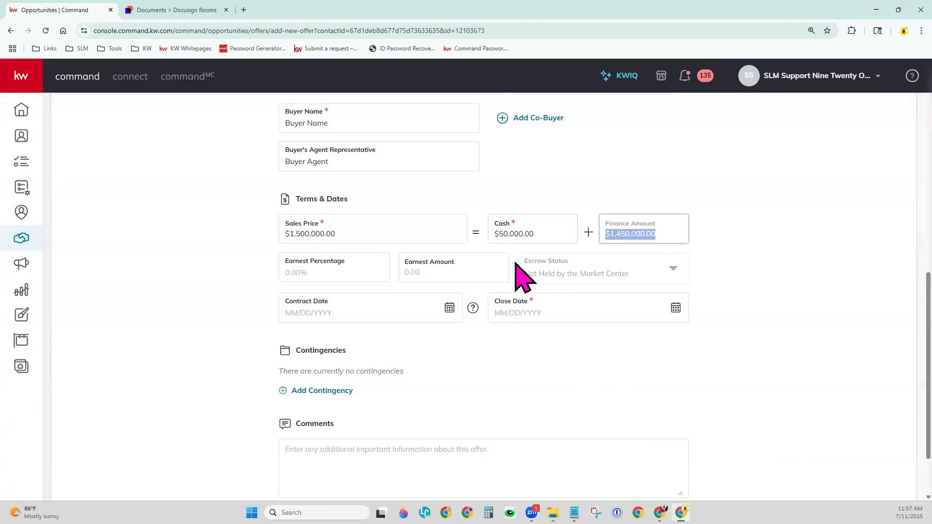
pyautogui.click(360, 269)
pyautogui.write('5')
pyautogui.press('Tab')
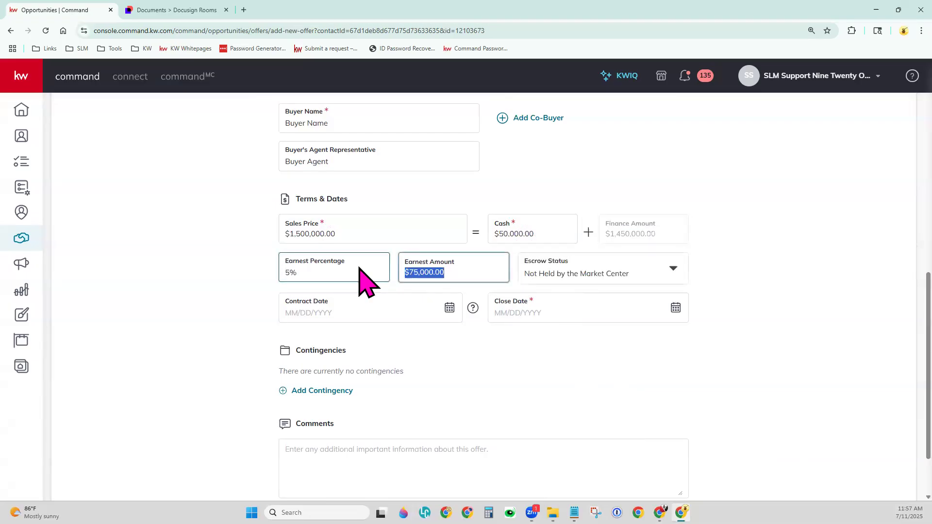
# Set the offer's close date to 08/29/2025
pyautogui.click(672, 309)
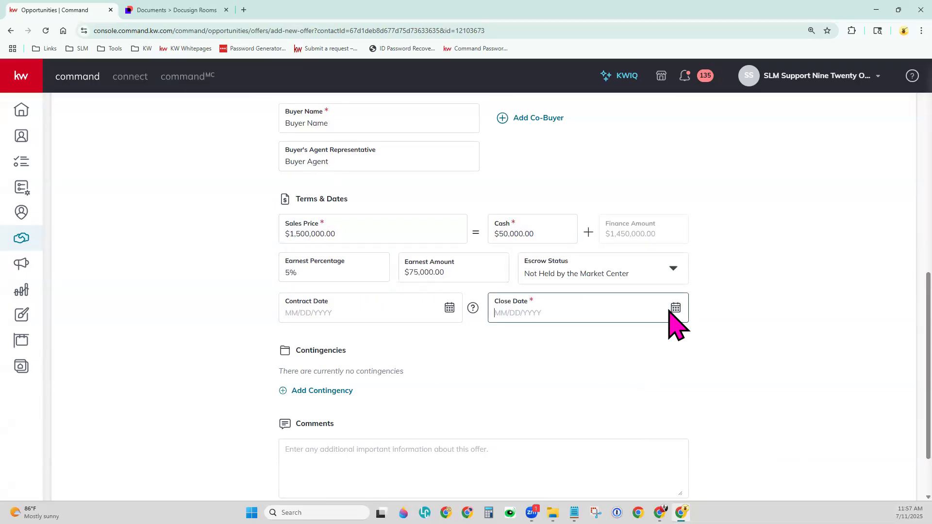
pyautogui.click(743, 143)
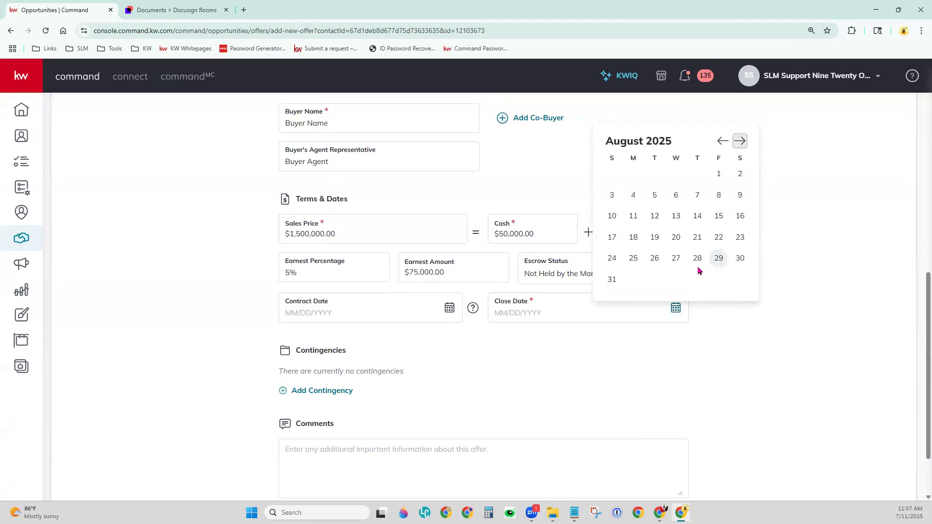
pyautogui.click(611, 282)
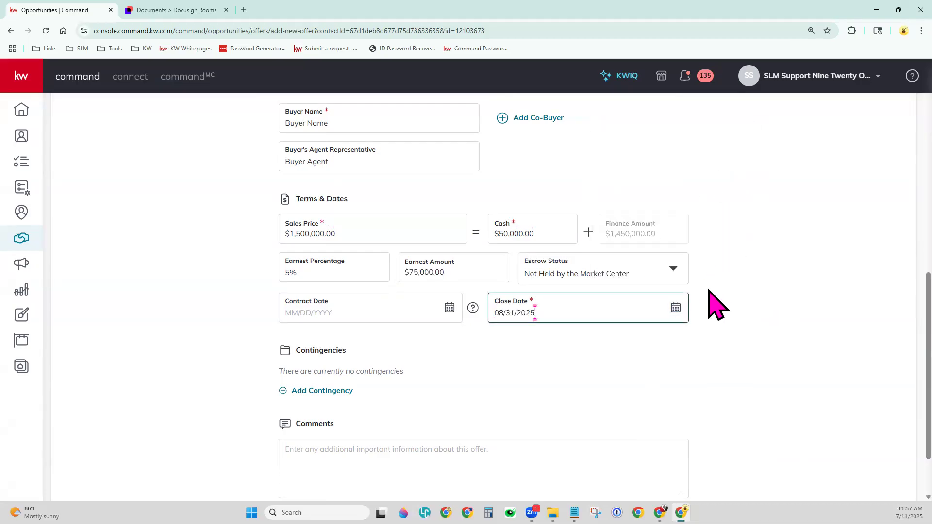
pyautogui.click(676, 308)
pyautogui.click(716, 257)
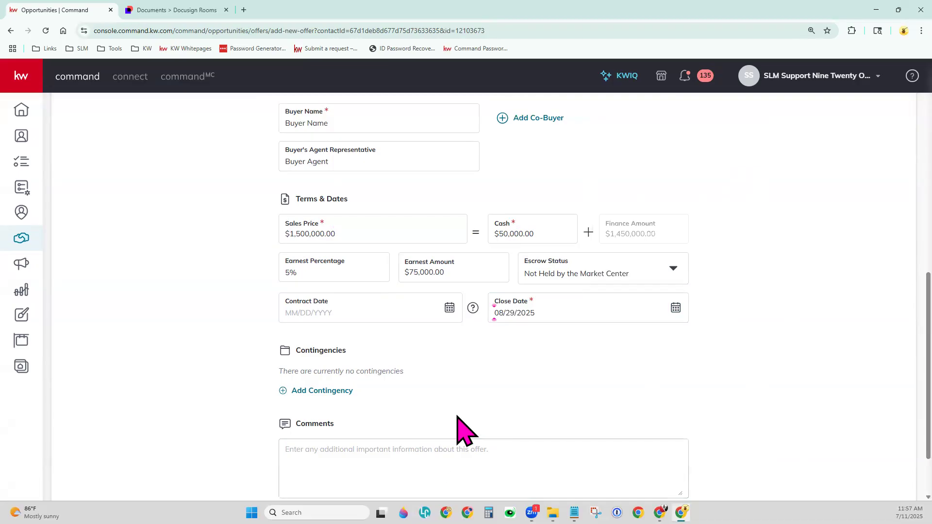
# Leave the comments and contingencies empty and create the offer without accepting it
pyautogui.scroll(-2, 461, 414)
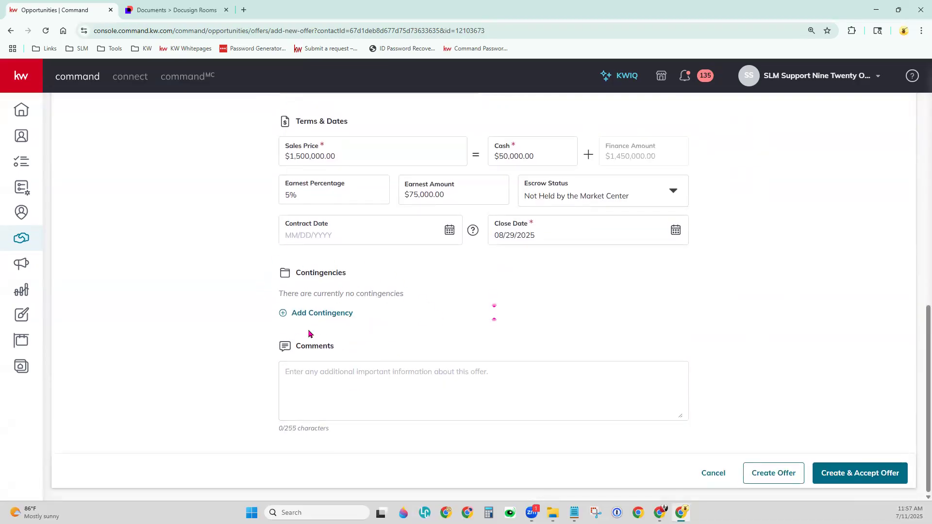
pyautogui.click(339, 371)
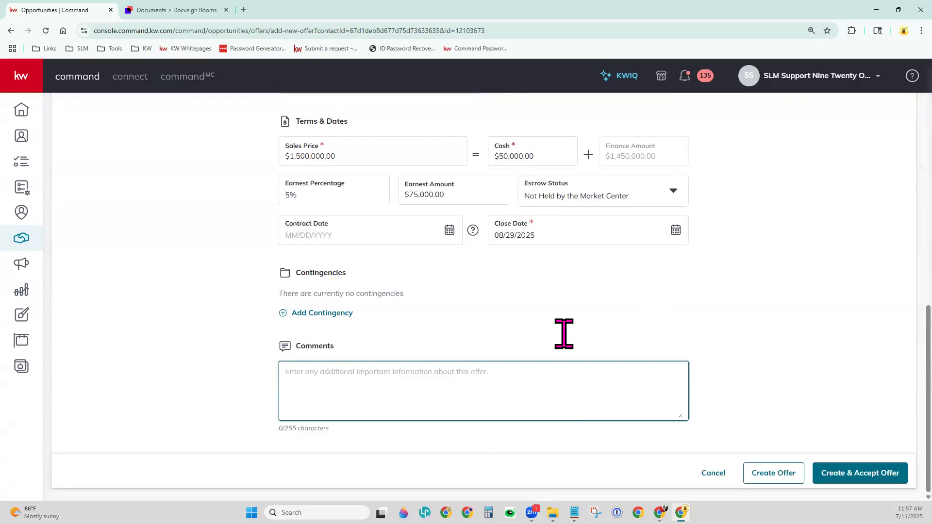
pyautogui.click(774, 473)
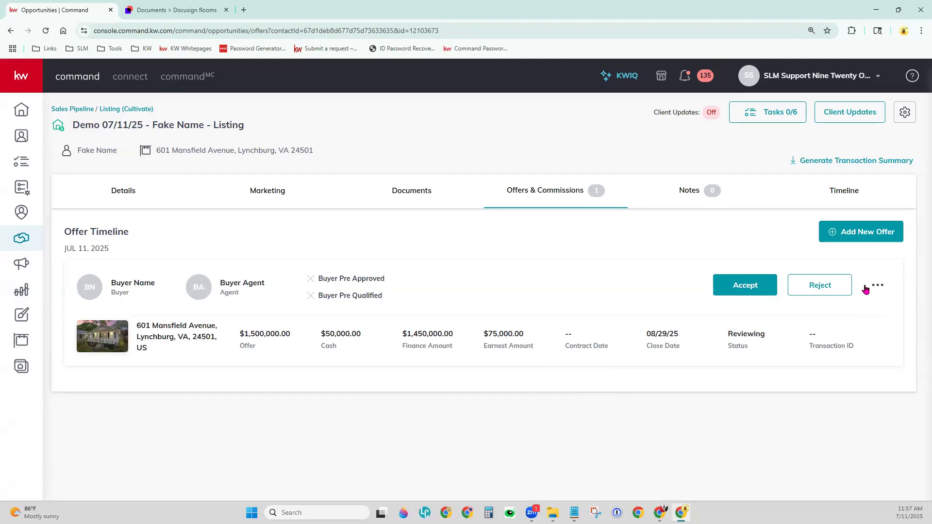
pyautogui.click(877, 287)
pyautogui.click(539, 275)
pyautogui.click(760, 288)
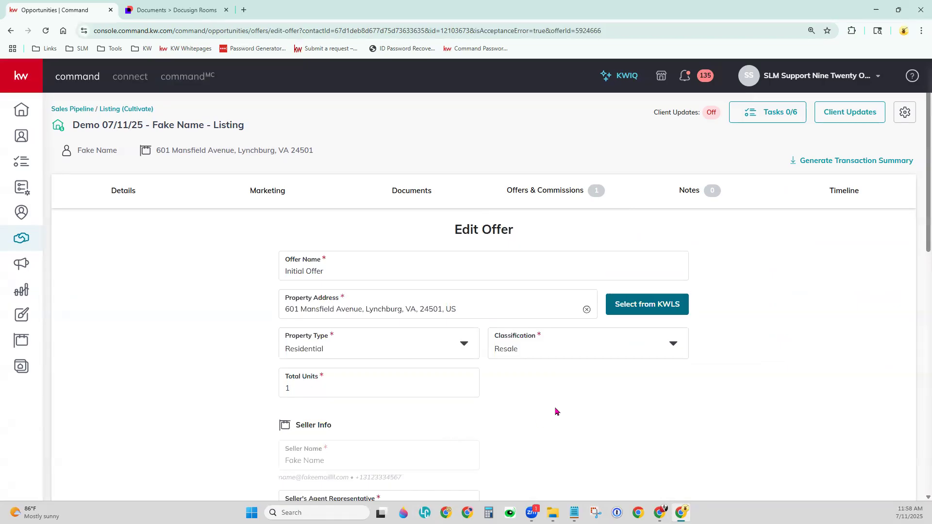
# Set the offer's contract date to 07/11/2025 and save the offer as accepted
pyautogui.scroll(-10, 556, 412)
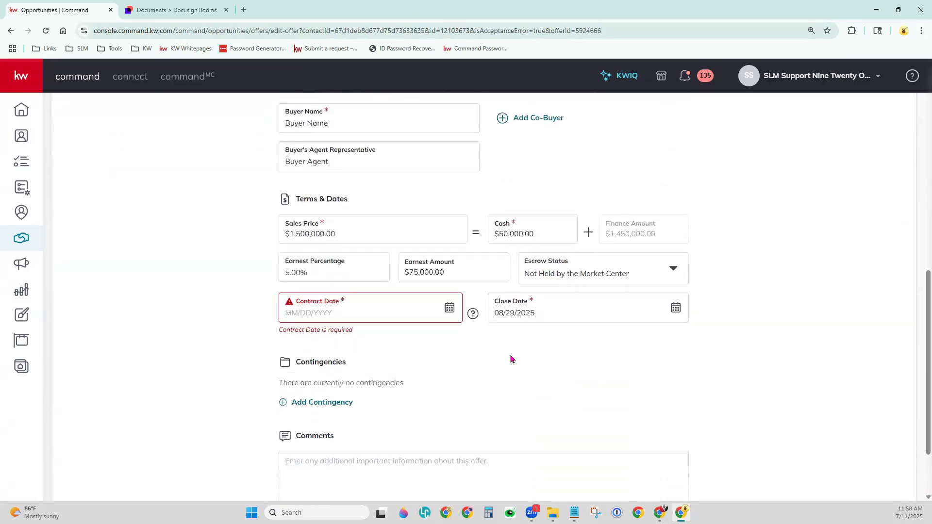
pyautogui.click(449, 308)
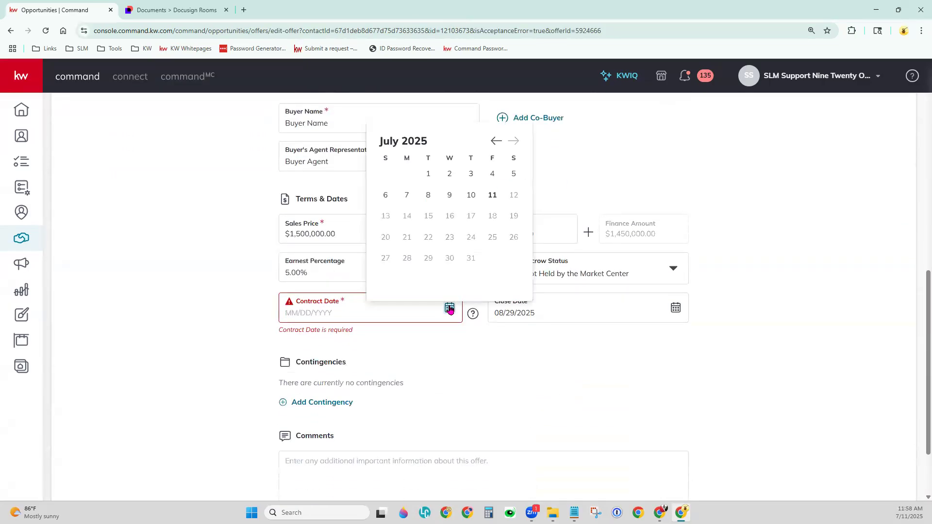
pyautogui.click(493, 195)
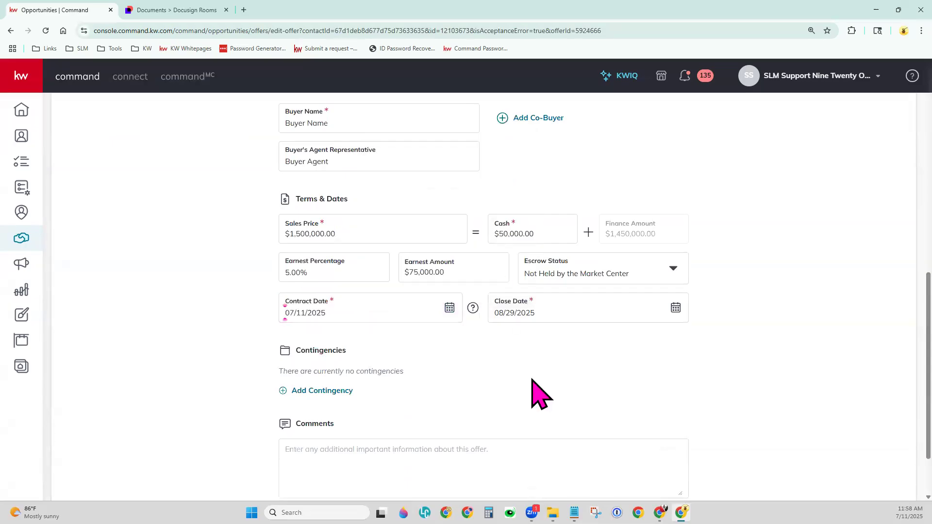
pyautogui.scroll(-2, 845, 443)
pyautogui.click(859, 478)
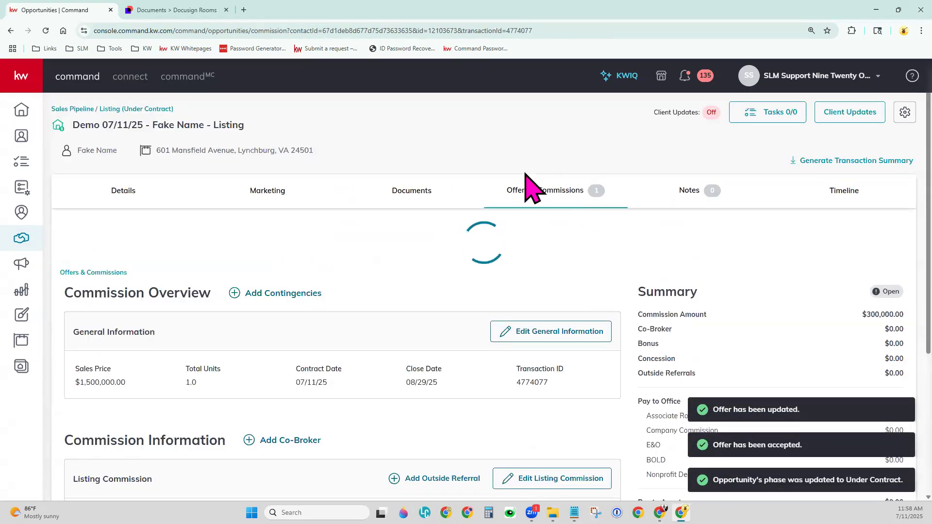
# Review the accepted offer's commission overview, listing commission, agent payment section, summary and market center notes
pyautogui.scroll(-3, 575, 262)
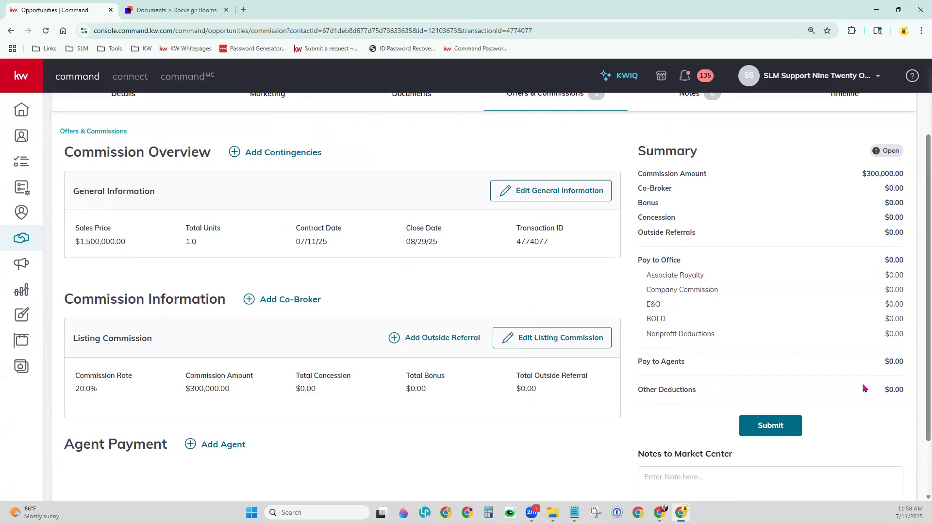
pyautogui.scroll(-2, 863, 389)
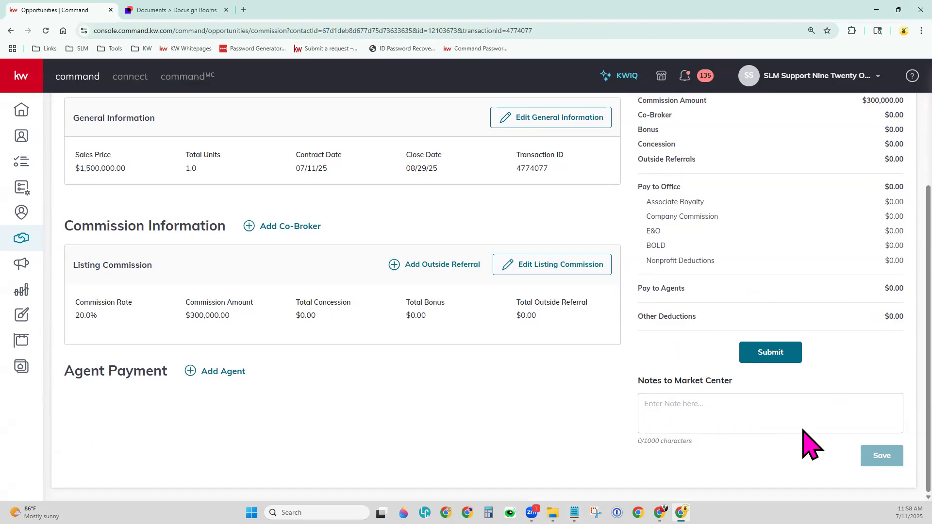
pyautogui.scroll(1, 843, 383)
pyautogui.scroll(2, 843, 383)
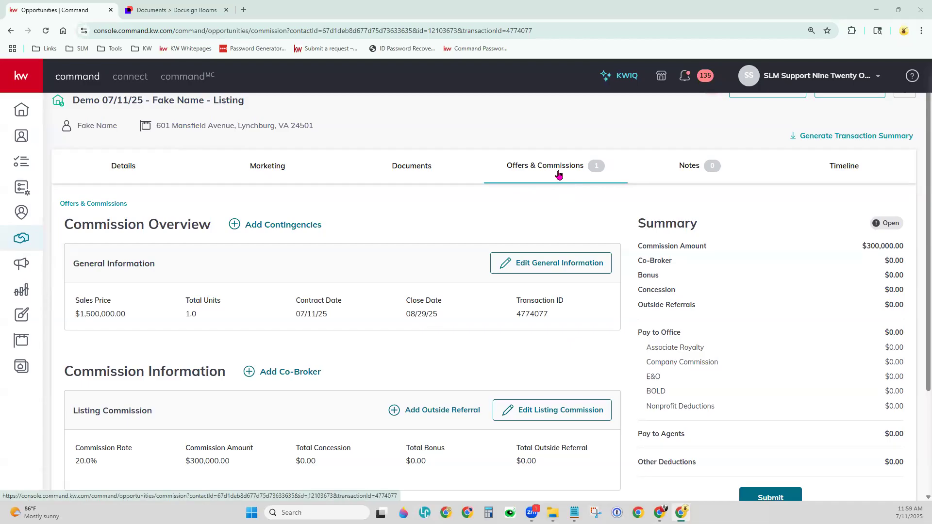
# Open the opportunity's documents and view the Under Contract and Closed checklists
pyautogui.click(407, 166)
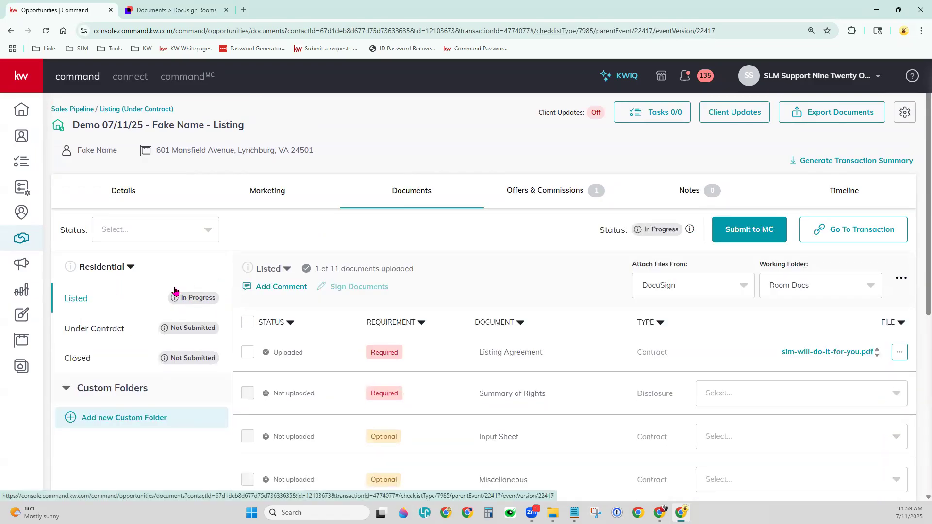
pyautogui.click(82, 333)
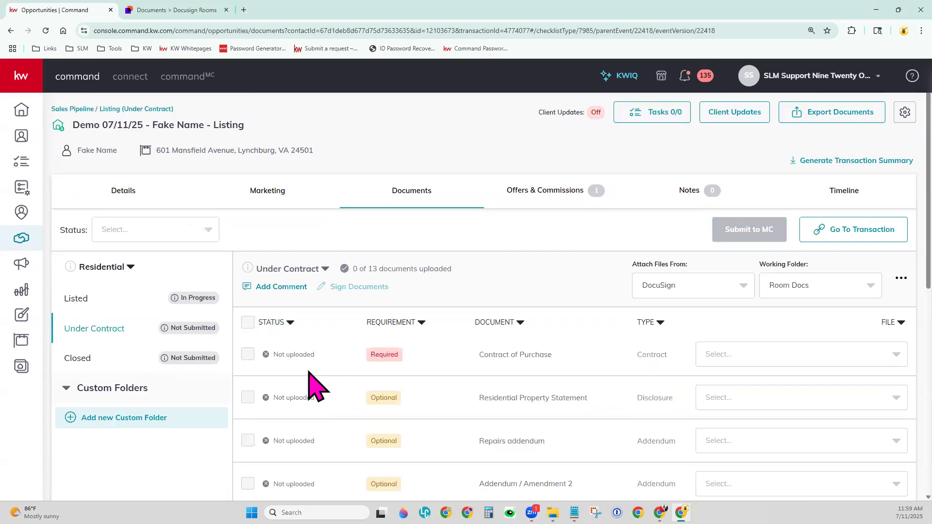
pyautogui.click(89, 364)
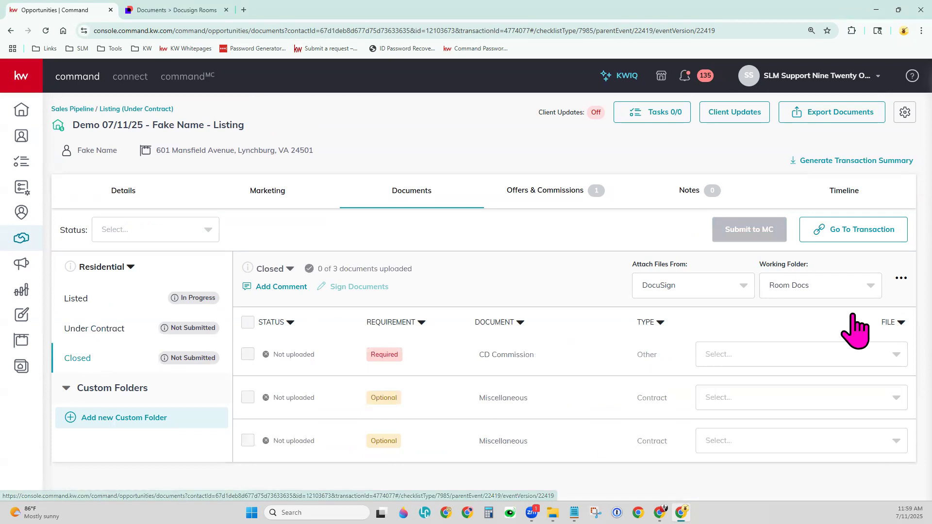